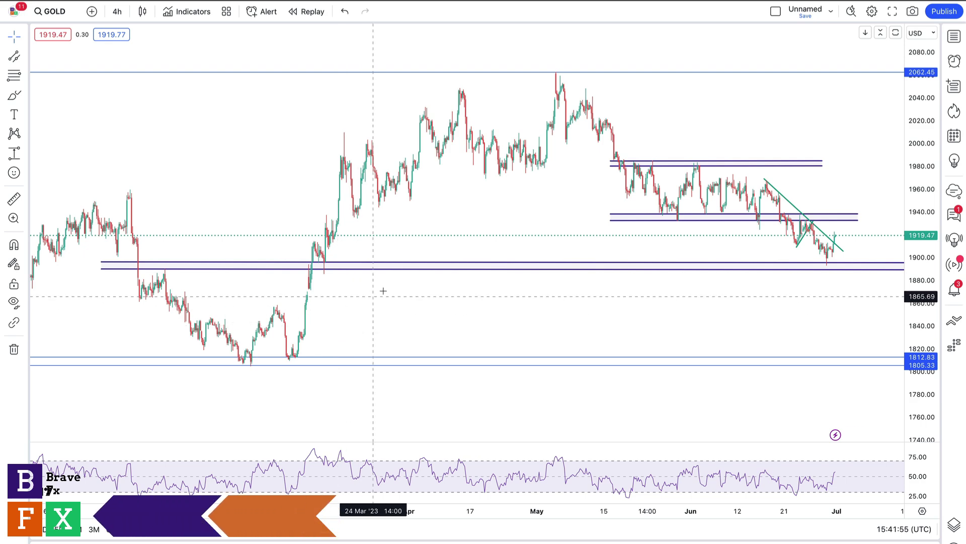
Step: Switch the GOLD chart to the 1-hour timeframe
{"action": "left_click_drag", "start_coordinate": [736, 134], "coordinate": [685, 152]}
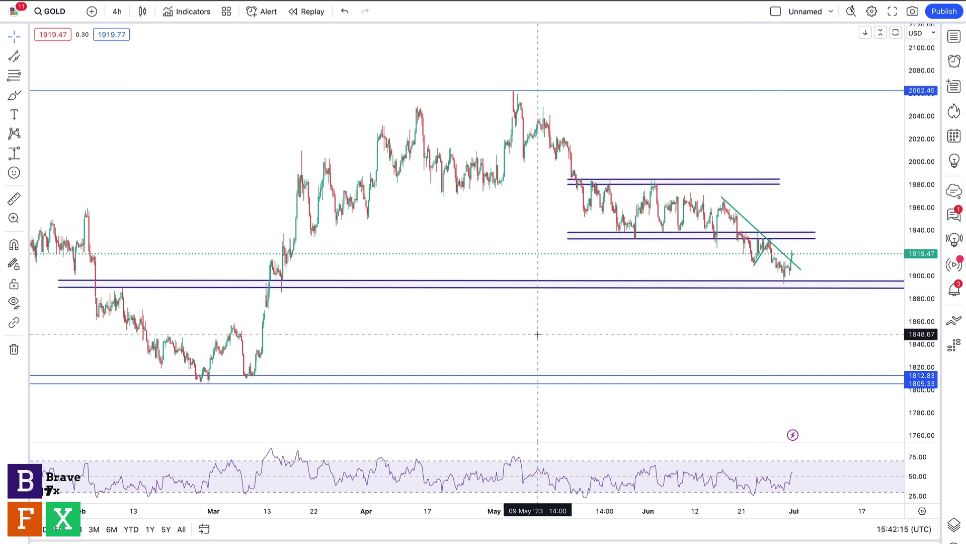
{"action": "left_click_drag", "start_coordinate": [538, 330], "coordinate": [646, 334]}
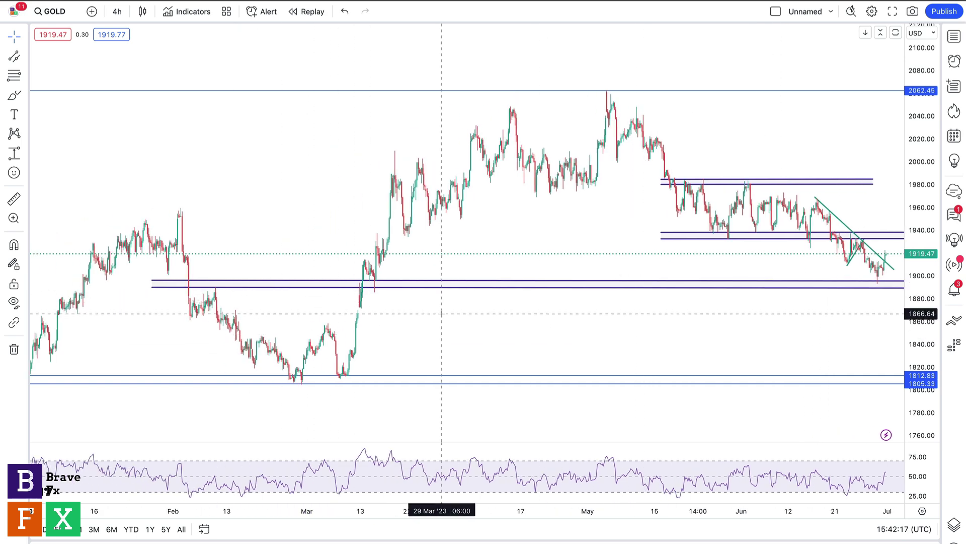
{"action": "left_click_drag", "start_coordinate": [436, 313], "coordinate": [380, 313]}
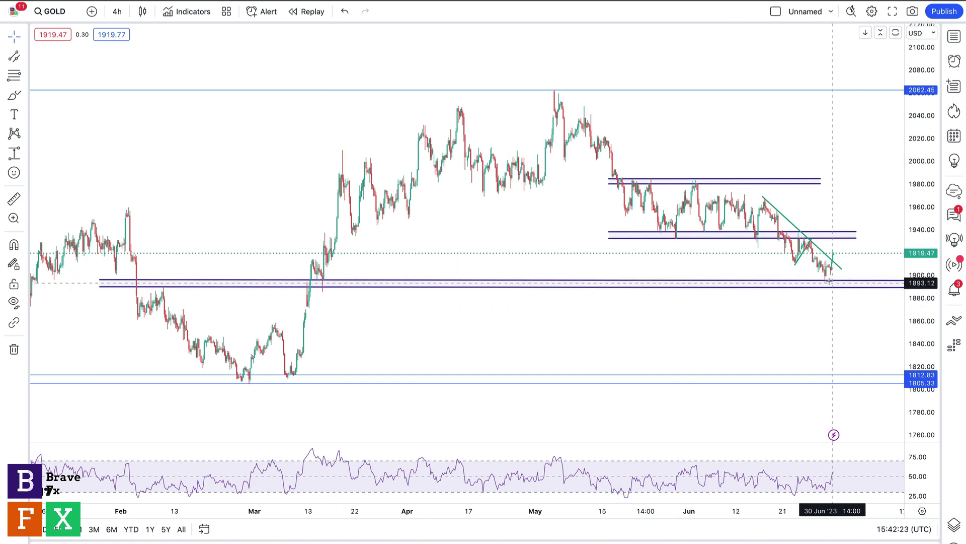
{"action": "left_click_drag", "start_coordinate": [832, 304], "coordinate": [764, 304]}
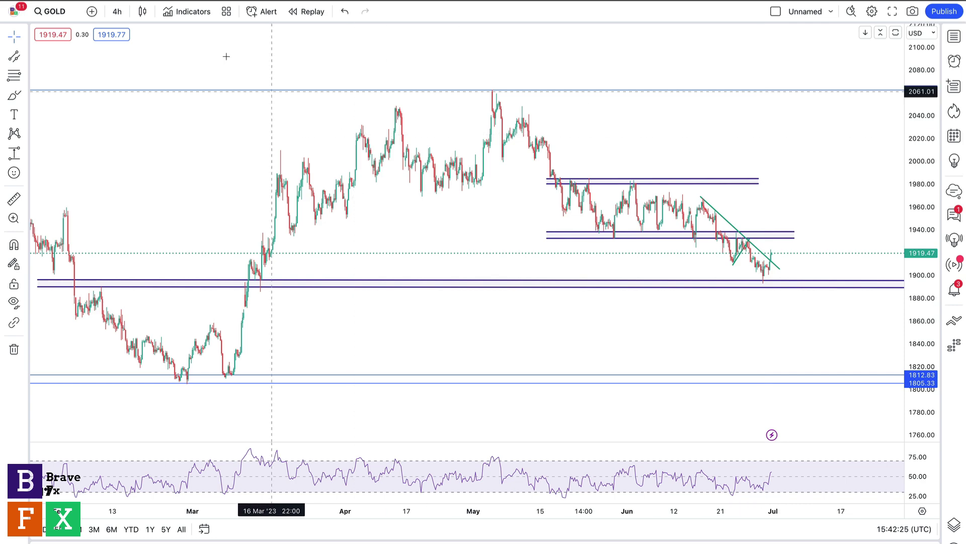
{"action": "left_click", "coordinate": [116, 11]}
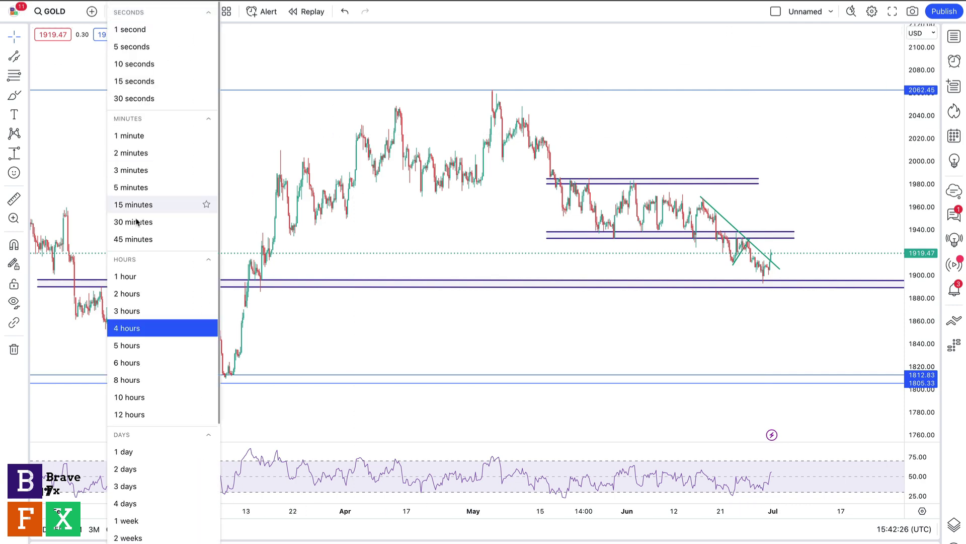
{"action": "left_click", "coordinate": [131, 275]}
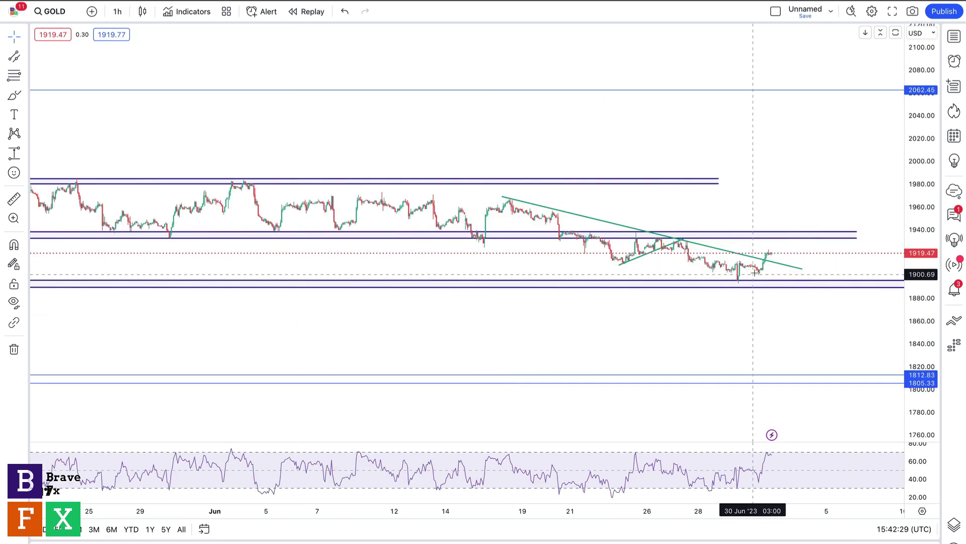
Step: Draw a falling trend line beneath the recent price lows, from about 1911 on 22 June to about 1890 on 30 June
{"action": "left_click_drag", "start_coordinate": [923, 345], "coordinate": [922, 380]}
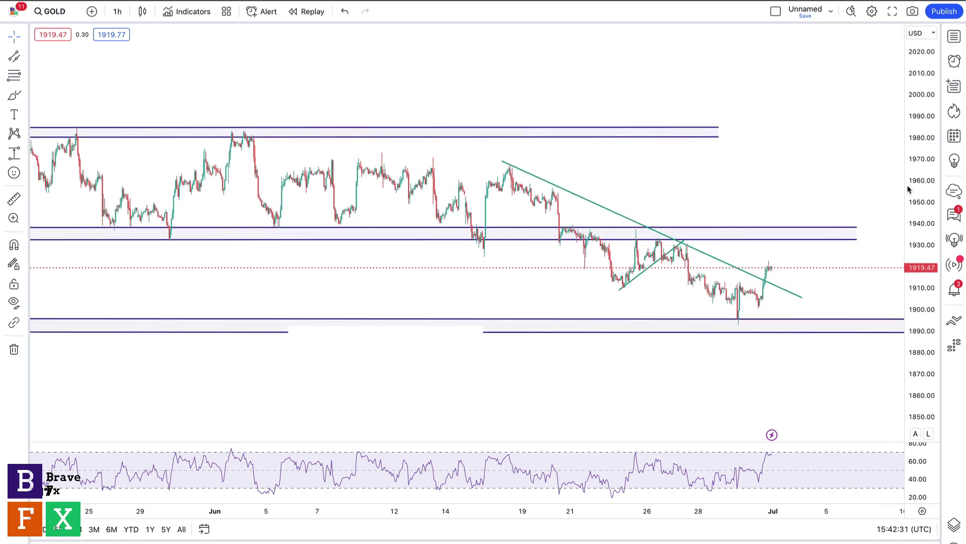
{"action": "left_click_drag", "start_coordinate": [768, 178], "coordinate": [695, 169]}
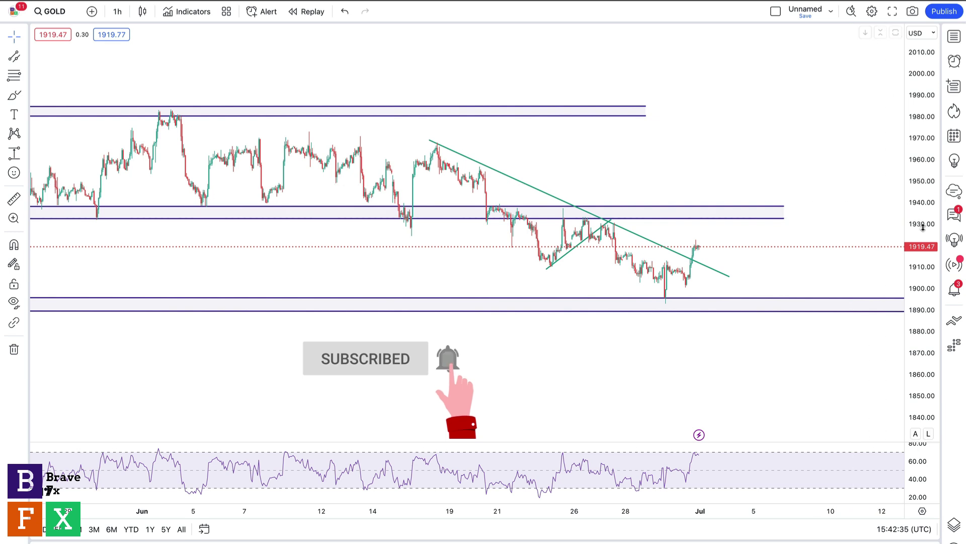
{"action": "left_click_drag", "start_coordinate": [923, 194], "coordinate": [923, 211]}
{"action": "left_click_drag", "start_coordinate": [717, 145], "coordinate": [717, 164]}
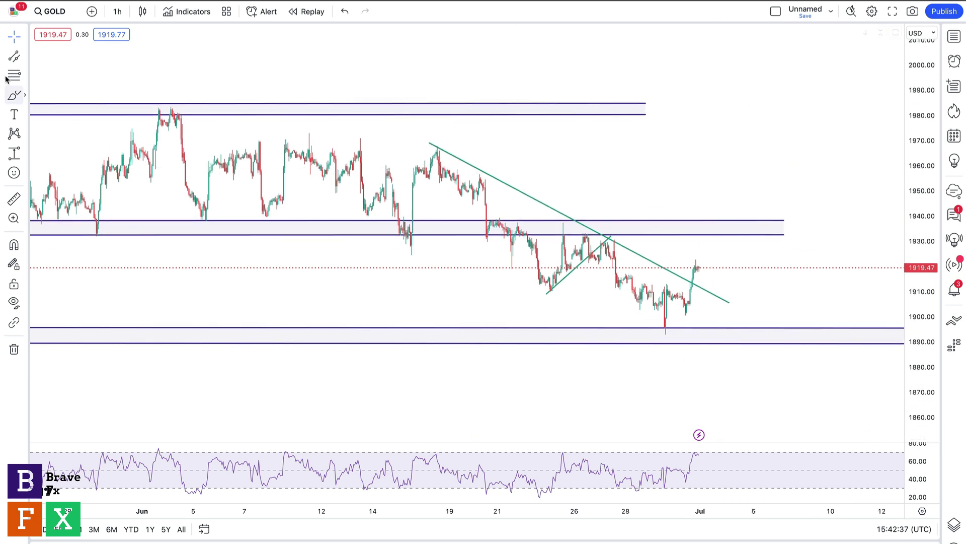
{"action": "left_click", "coordinate": [27, 61]}
{"action": "left_click", "coordinate": [65, 56]}
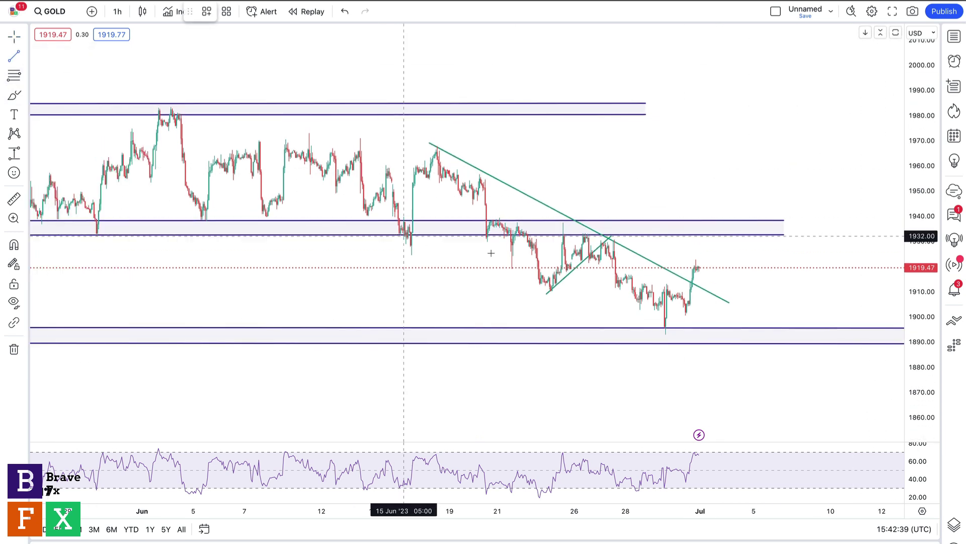
{"action": "left_click", "coordinate": [537, 289]}
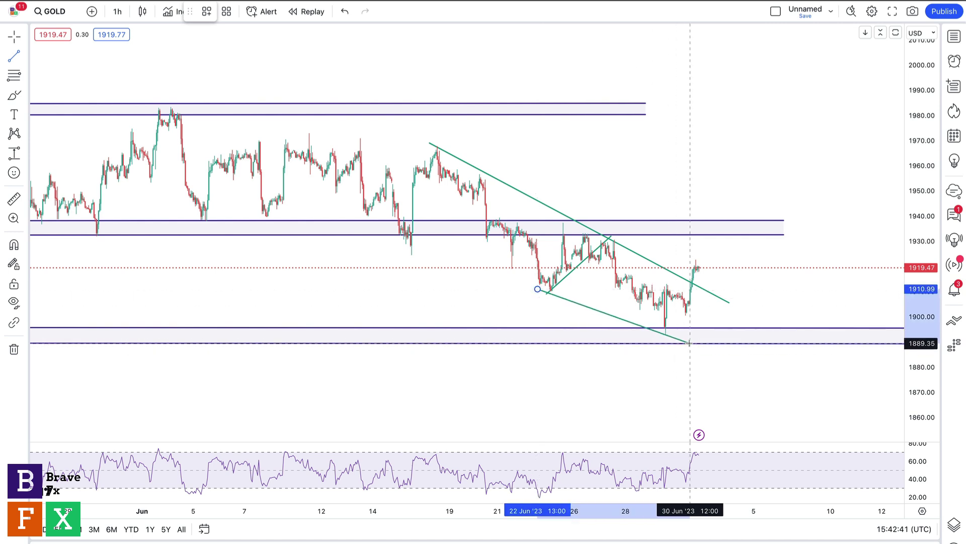
{"action": "left_click", "coordinate": [690, 341]}
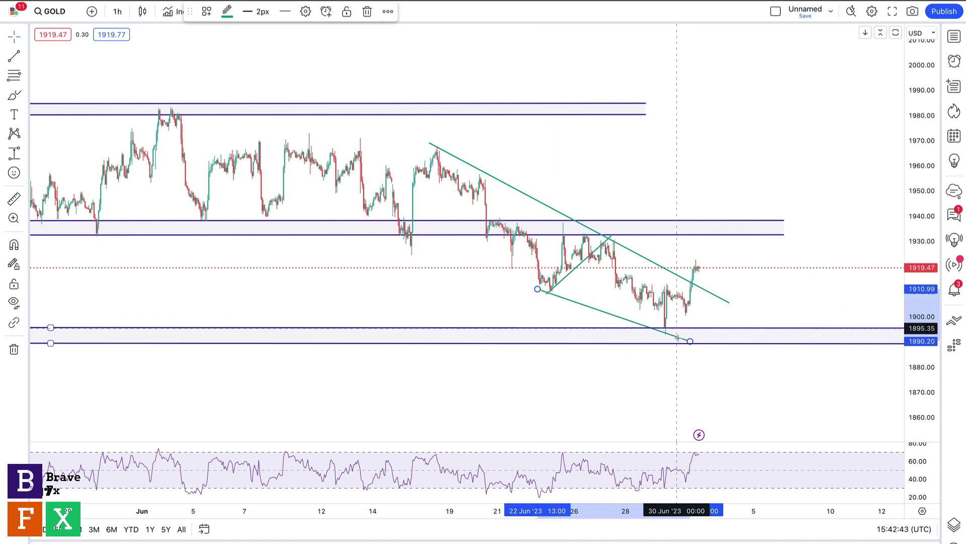
Step: Draw a rising trend line beneath the oscillator's lows, from about 18 on 22 June to about 35.5 on 3 July
{"action": "left_click", "coordinate": [14, 56]}
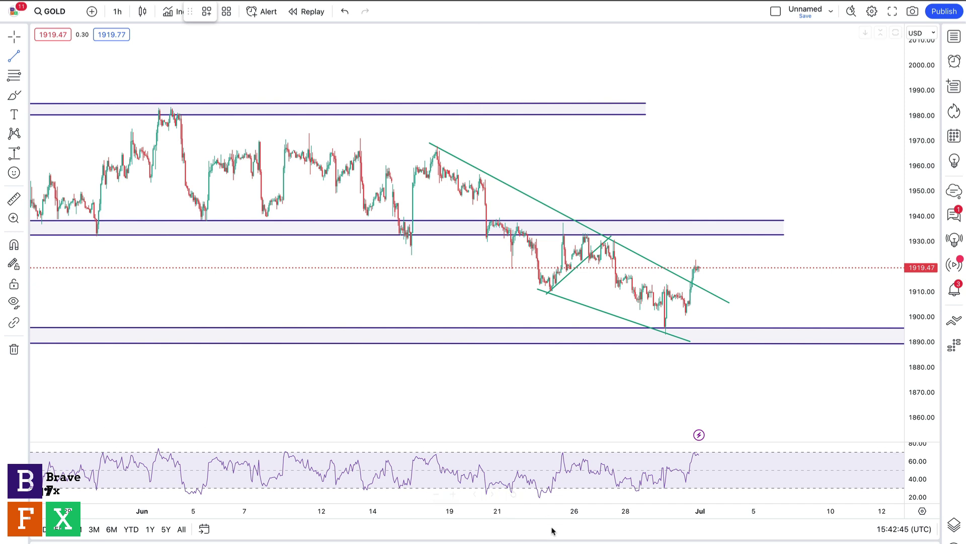
{"action": "left_click", "coordinate": [536, 498]}
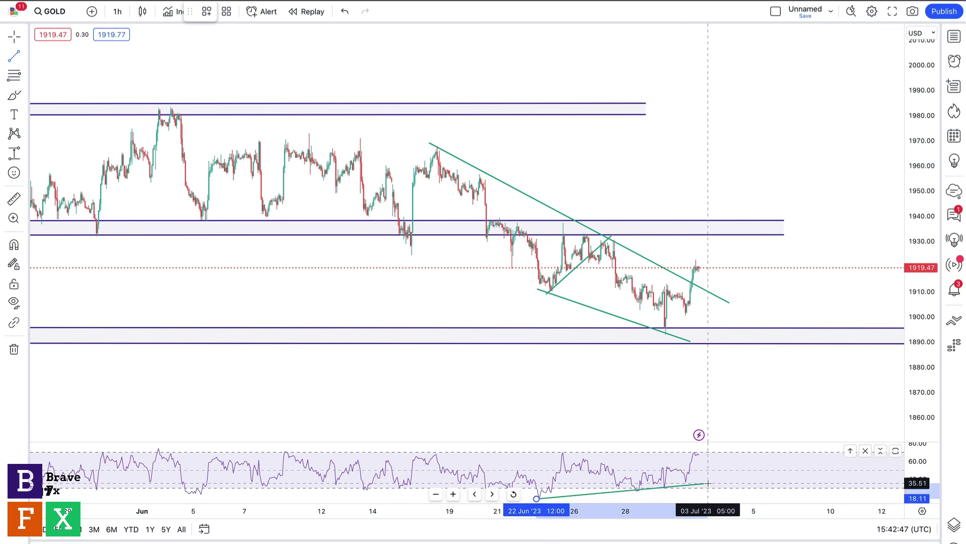
{"action": "left_click", "coordinate": [707, 482]}
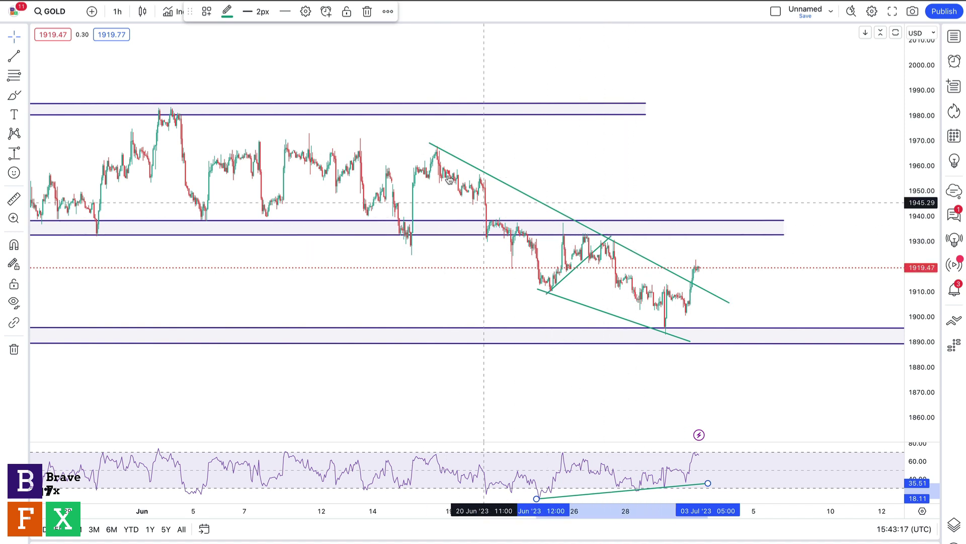
Step: Reshape the upper falling trend line to run from about 1921 on 27 June to about 1906 on 3 July, and delete the short rising trend line
{"action": "left_click_drag", "start_coordinate": [429, 144], "coordinate": [606, 269]}
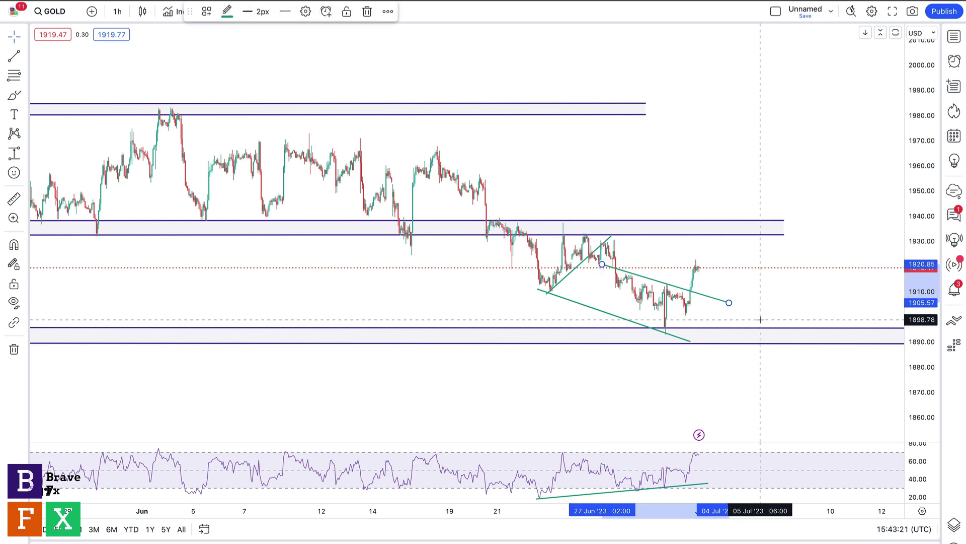
{"action": "left_click_drag", "start_coordinate": [730, 302], "coordinate": [715, 302]}
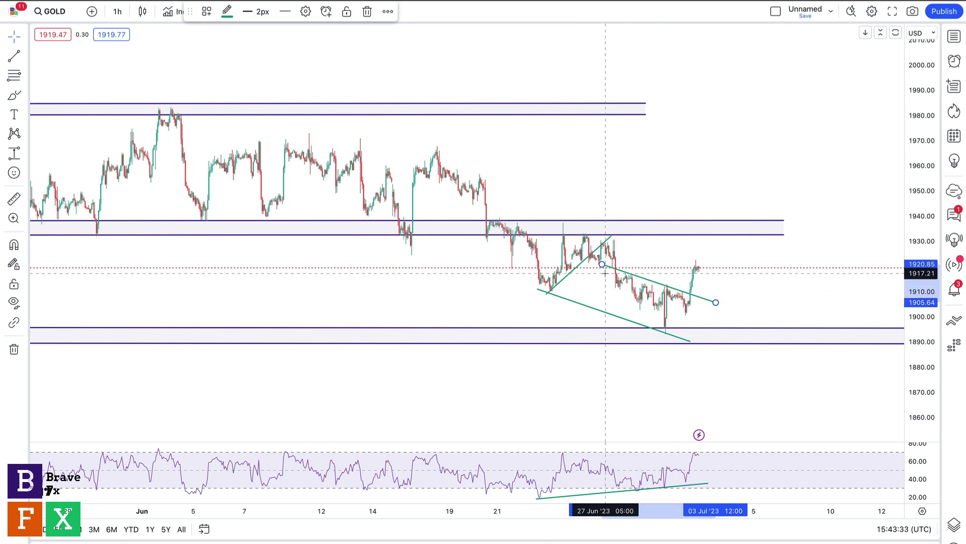
{"action": "left_click", "coordinate": [726, 318]}
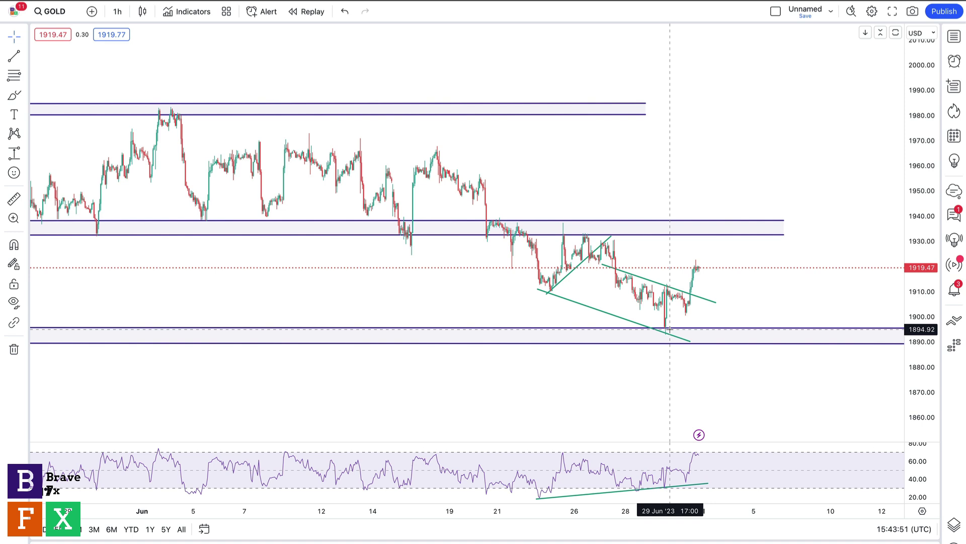
{"action": "left_click", "coordinate": [584, 267]}
{"action": "key", "text": "Delete"}
Step: Sketch a bullish scenario: a brushed path from the current price through the middle zone, a short falling trend line and a mark at the upper zone
{"action": "left_click", "coordinate": [14, 95]}
{"action": "left_click", "coordinate": [697, 267]}
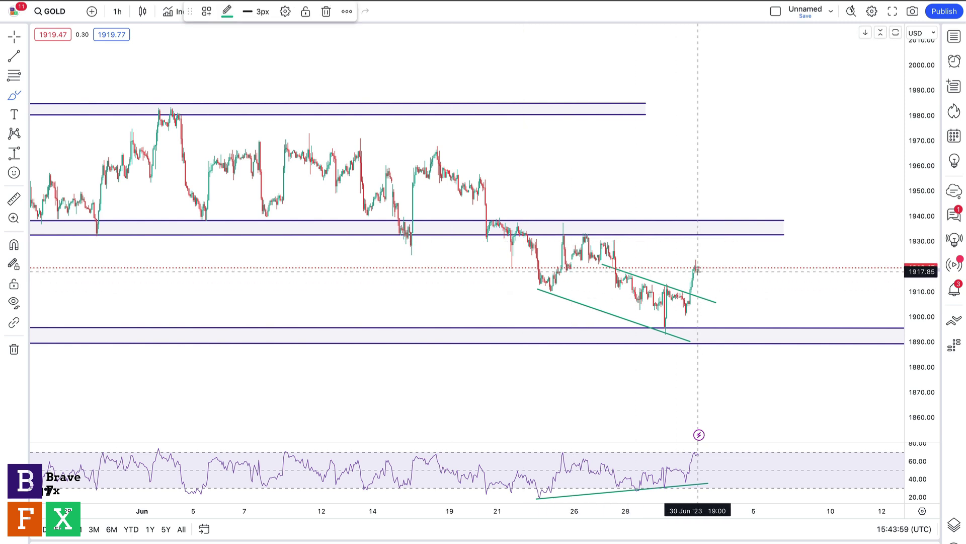
{"action": "mouse_move", "coordinate": [702, 283]}
{"action": "left_mouse_down"}
{"action": "mouse_move", "coordinate": [705, 268]}
{"action": "mouse_move", "coordinate": [723, 274]}
{"action": "mouse_move", "coordinate": [730, 204]}
{"action": "left_mouse_up"}
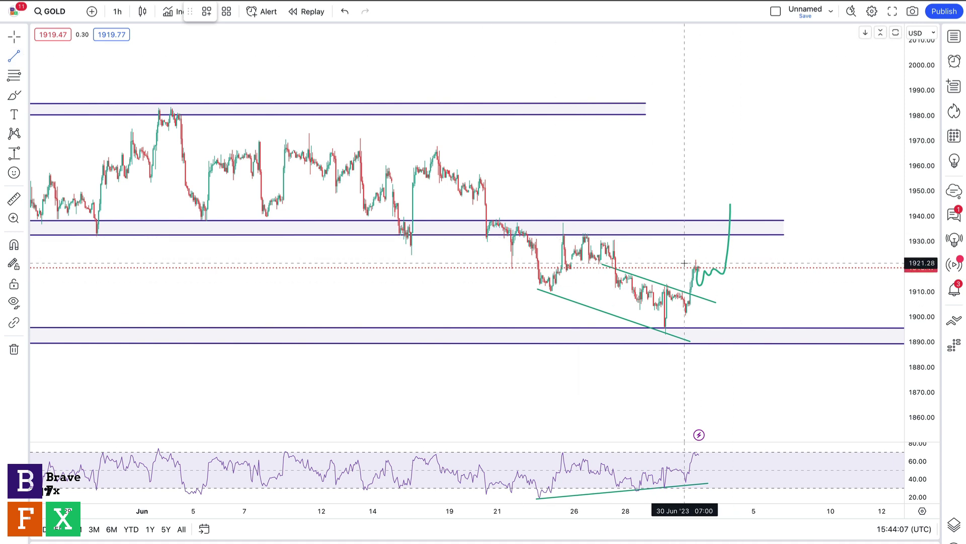
{"action": "mouse_move", "coordinate": [686, 262]}
{"action": "left_mouse_down"}
{"action": "mouse_move", "coordinate": [753, 274]}
{"action": "mouse_move", "coordinate": [745, 271]}
{"action": "left_mouse_up"}
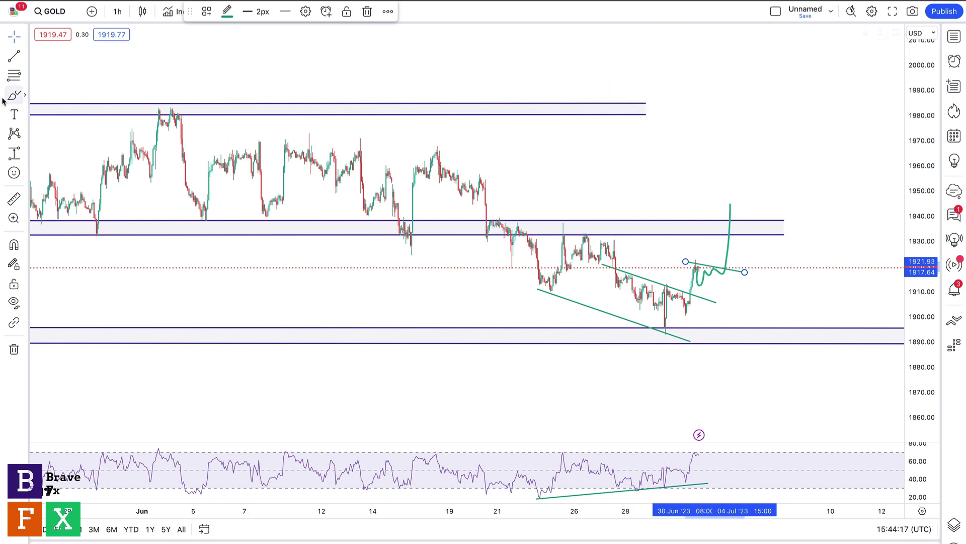
{"action": "mouse_move", "coordinate": [766, 111]}
{"action": "left_mouse_down"}
{"action": "mouse_move", "coordinate": [706, 103]}
{"action": "mouse_move", "coordinate": [731, 105]}
{"action": "left_mouse_up"}
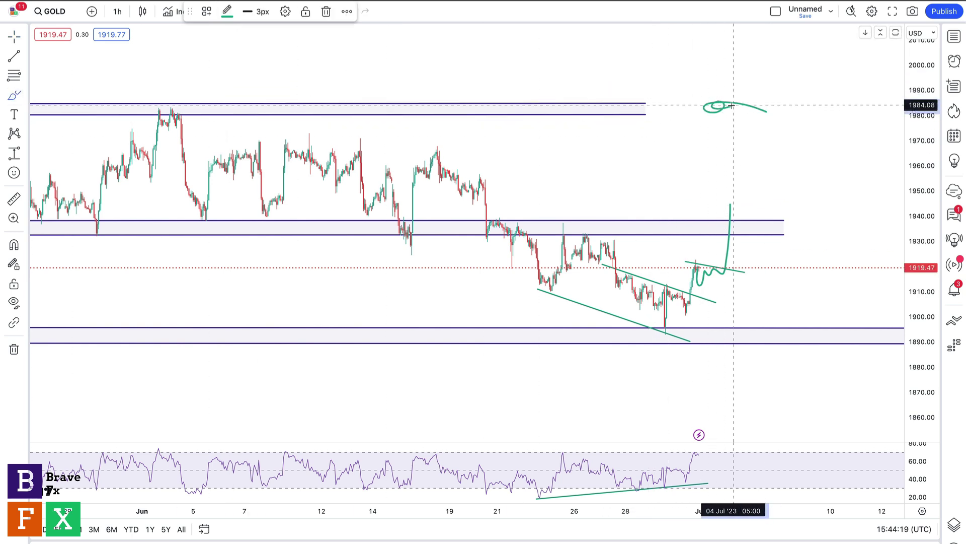
Step: Extend the upper resistance zone at 1980–1985 forward in time to about 6 July
{"action": "left_click", "coordinate": [645, 104]}
{"action": "left_click_drag", "start_coordinate": [645, 104], "coordinate": [799, 117]}
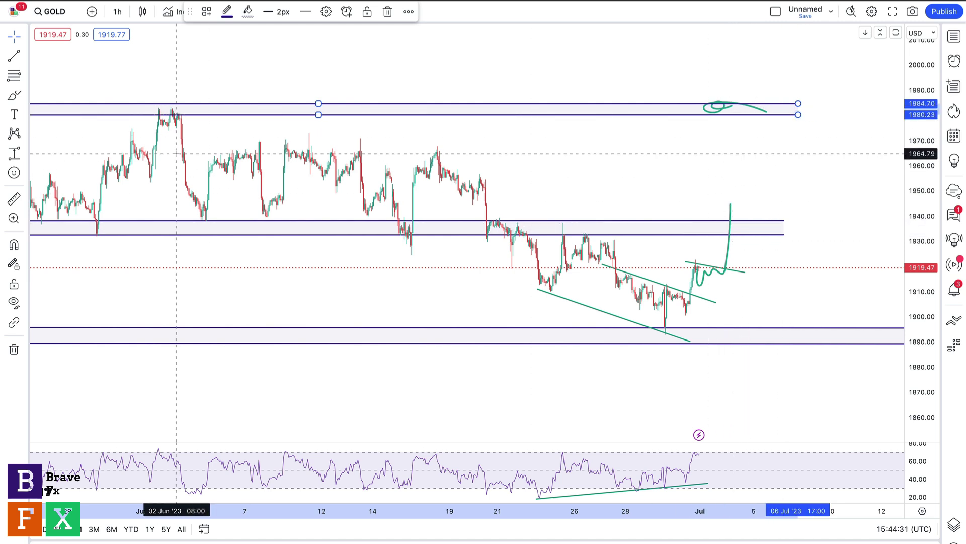
Step: Brush a circle on the middle zone, with one path falling through the lower zone and another rising above the upper zone
{"action": "left_click", "coordinate": [24, 96]}
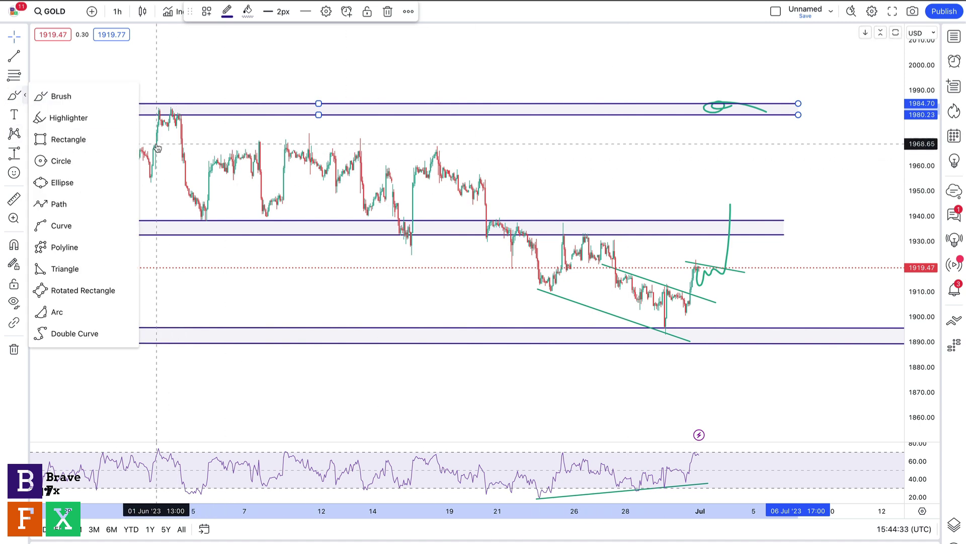
{"action": "left_click", "coordinate": [48, 98]}
{"action": "mouse_move", "coordinate": [730, 221]}
{"action": "left_mouse_down"}
{"action": "mouse_move", "coordinate": [746, 226]}
{"action": "mouse_move", "coordinate": [732, 228]}
{"action": "left_mouse_up"}
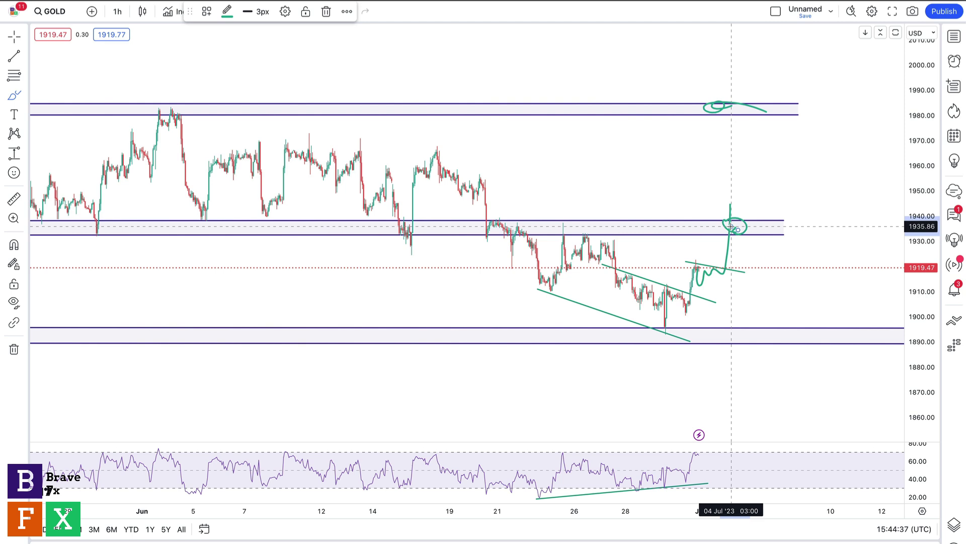
{"action": "left_click_drag", "start_coordinate": [747, 225], "coordinate": [828, 387]}
{"action": "mouse_move", "coordinate": [726, 209]}
{"action": "left_mouse_down"}
{"action": "mouse_move", "coordinate": [745, 224]}
{"action": "mouse_move", "coordinate": [765, 88]}
{"action": "left_mouse_up"}
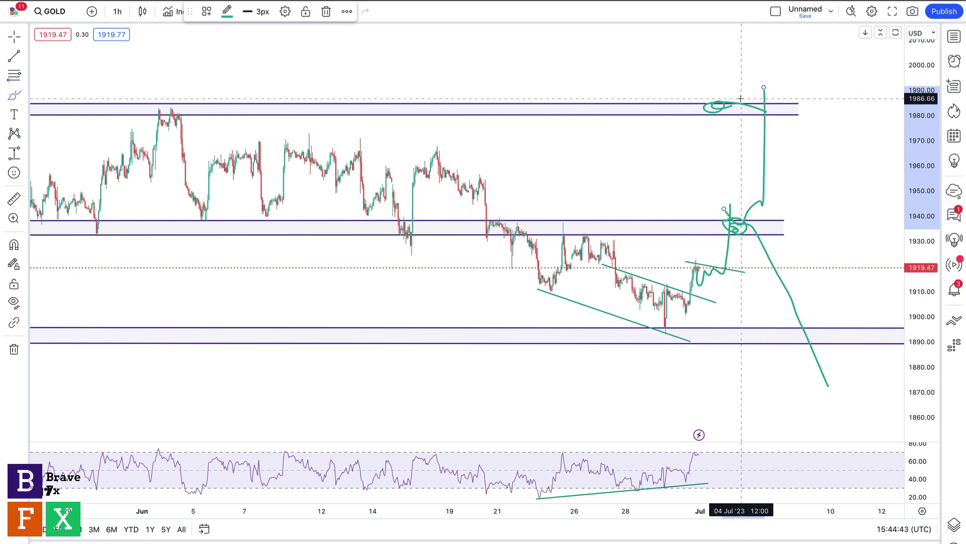
Step: Remove the brush marks on the upper and middle zones and both projected paths leading away from the middle zone
{"action": "key", "text": "Delete"}
{"action": "left_click", "coordinate": [20, 40]}
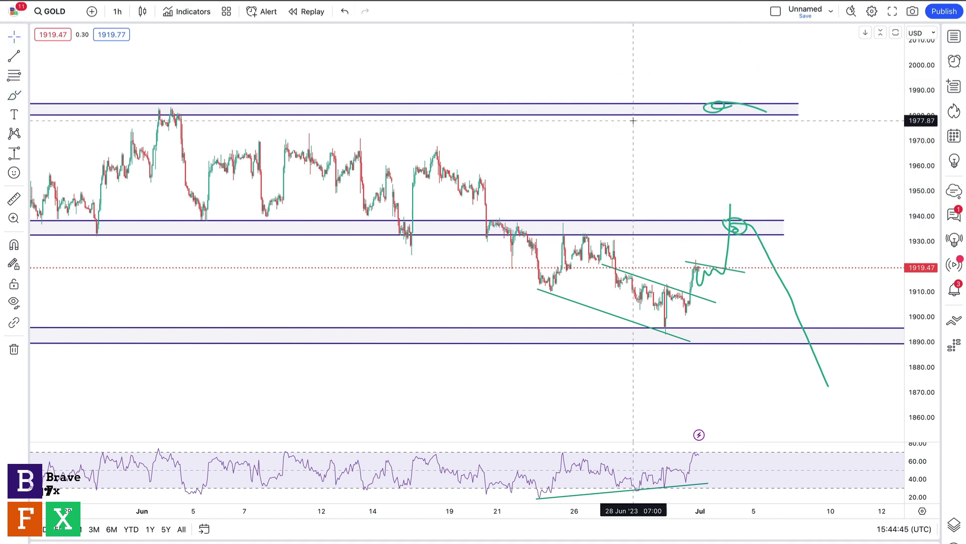
{"action": "left_click", "coordinate": [707, 112]}
{"action": "key", "text": "Delete"}
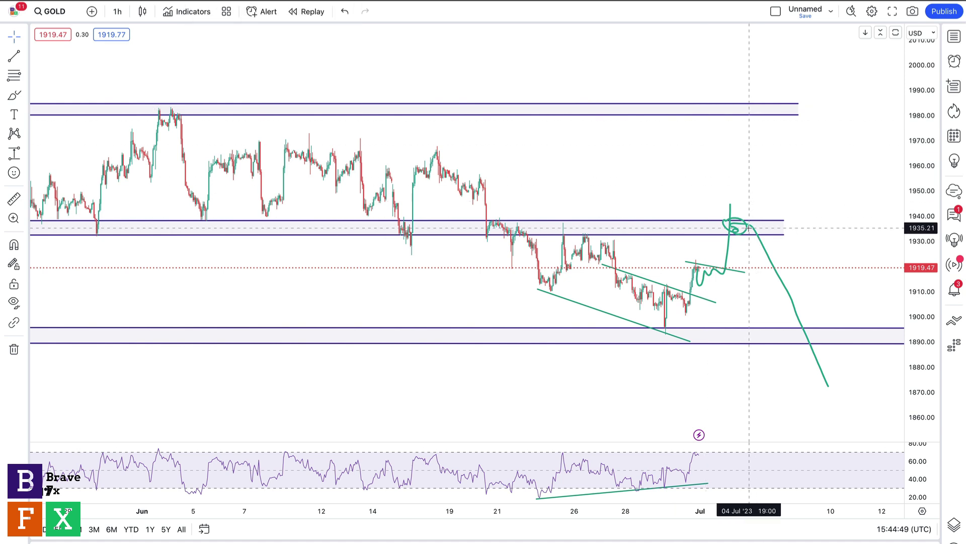
{"action": "left_click", "coordinate": [750, 225]}
{"action": "key", "text": "Delete"}
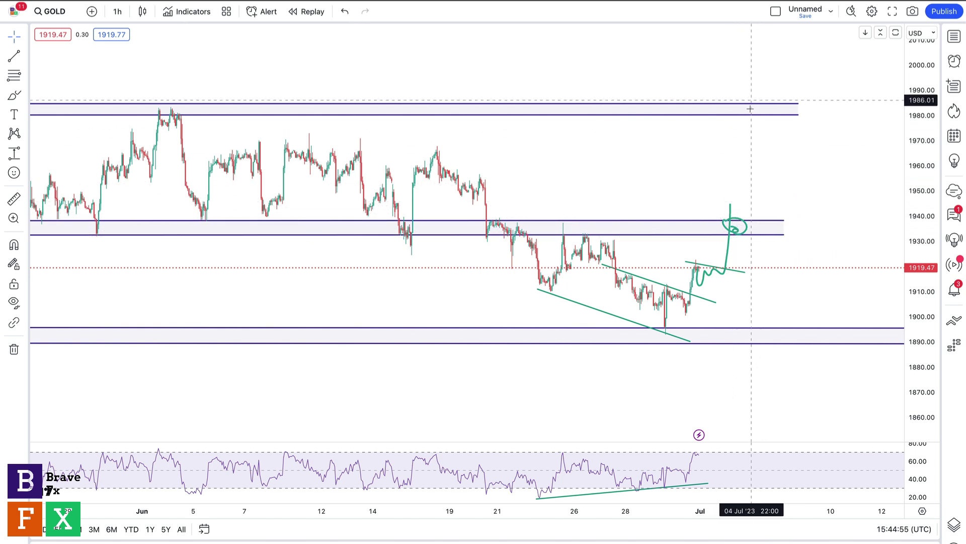
{"action": "key", "text": "ctrl+z"}
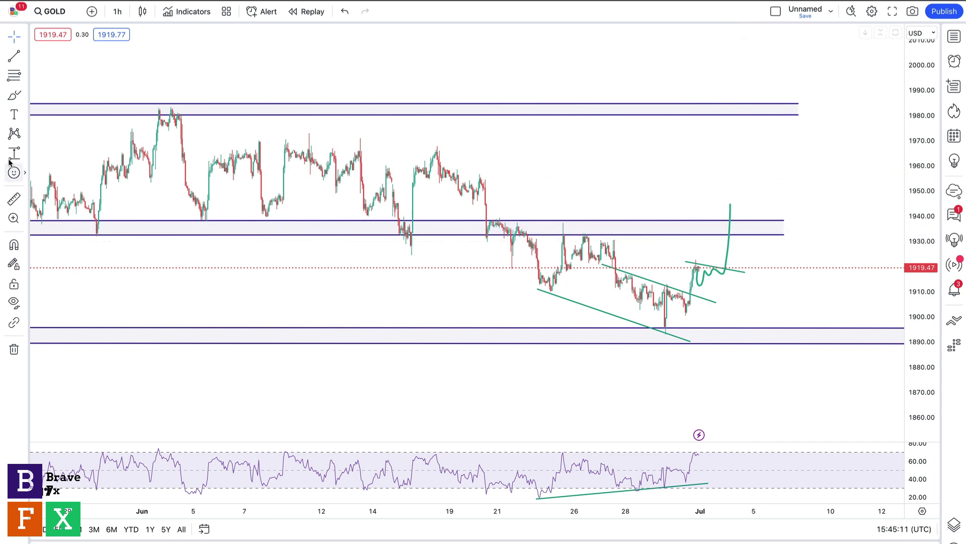
Step: Brush a projected drop from the middle zone to the lower support zone, and delete it
{"action": "left_click", "coordinate": [12, 98]}
{"action": "mouse_move", "coordinate": [732, 232]}
{"action": "left_mouse_down"}
{"action": "mouse_move", "coordinate": [741, 226]}
{"action": "mouse_move", "coordinate": [793, 333]}
{"action": "left_mouse_up"}
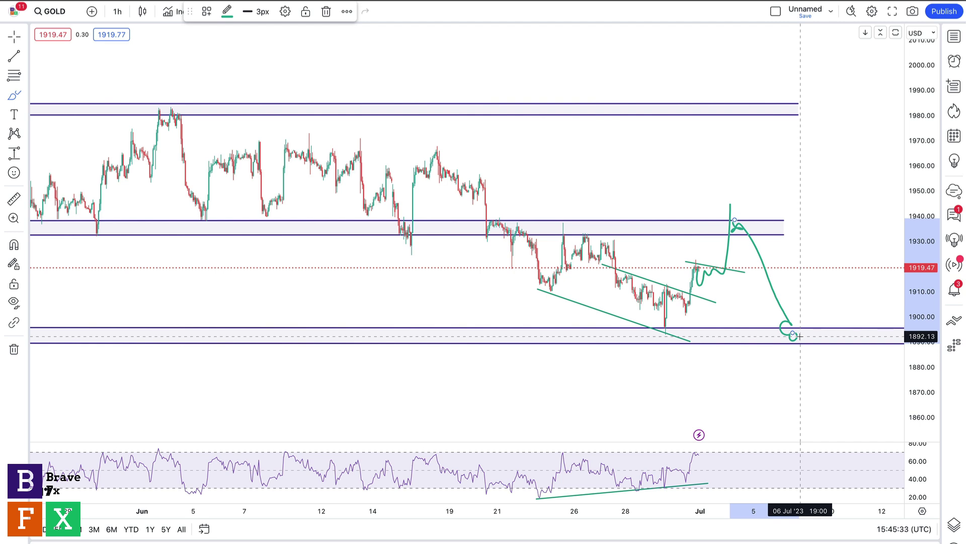
{"action": "key", "text": "Delete"}
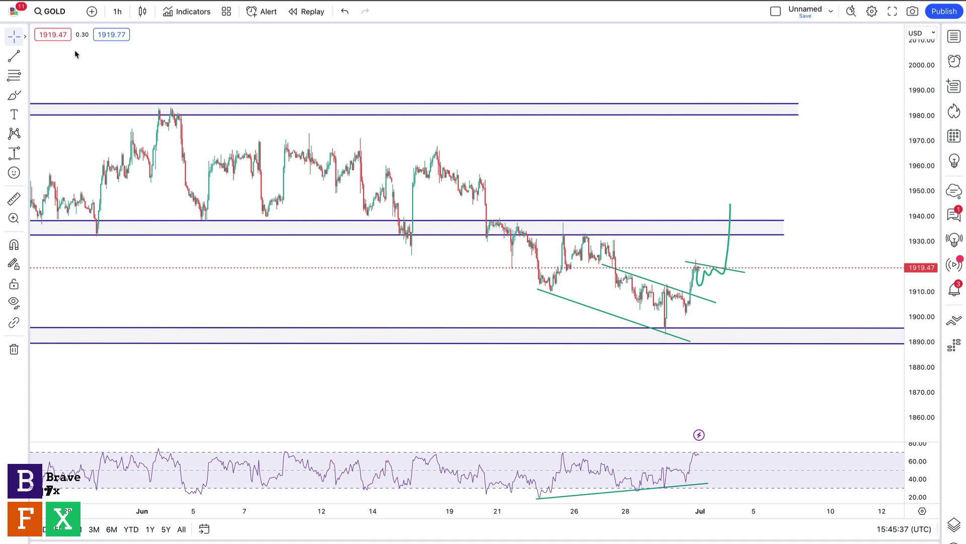
Step: Delete the brushed bullish path and the short falling trend line at the latest high
{"action": "left_click", "coordinate": [729, 251]}
{"action": "key", "text": "Delete"}
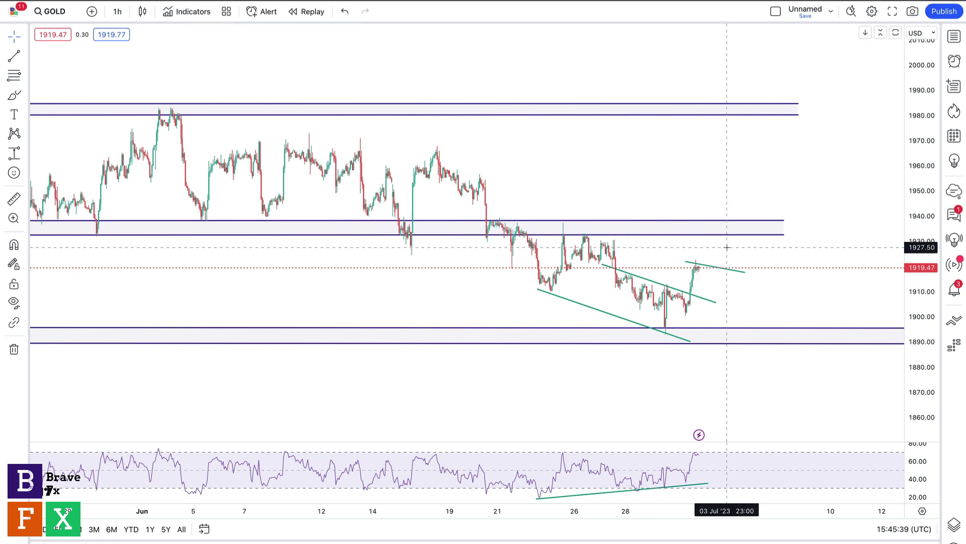
{"action": "left_click", "coordinate": [722, 271]}
{"action": "key", "text": "Delete"}
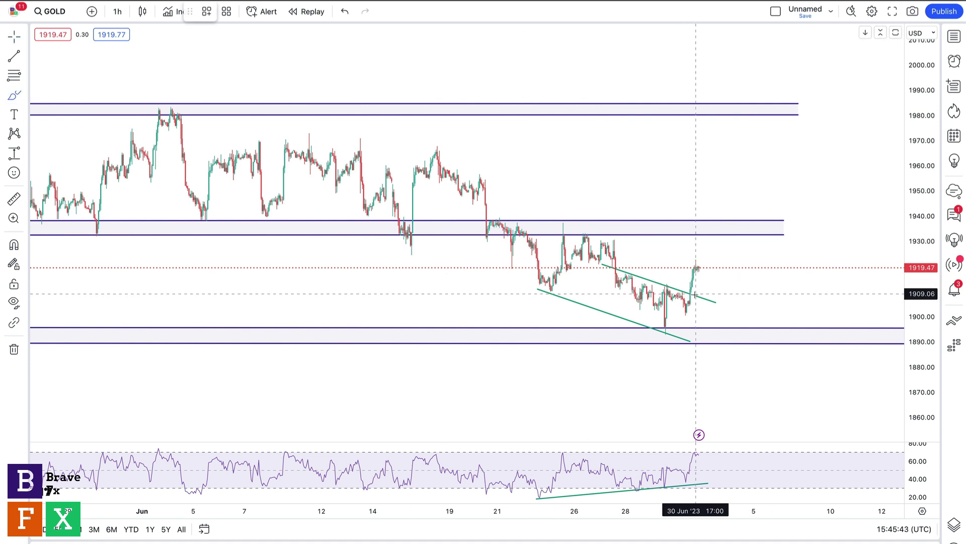
Step: Brush a projected consolidation and drop from the latest high to about 1873, and draw a rising trend line under its lows
{"action": "mouse_move", "coordinate": [696, 265]}
{"action": "left_mouse_down"}
{"action": "mouse_move", "coordinate": [715, 301]}
{"action": "mouse_move", "coordinate": [730, 267]}
{"action": "mouse_move", "coordinate": [742, 288]}
{"action": "mouse_move", "coordinate": [767, 263]}
{"action": "mouse_move", "coordinate": [836, 385]}
{"action": "left_mouse_up"}
{"action": "left_click", "coordinate": [17, 60]}
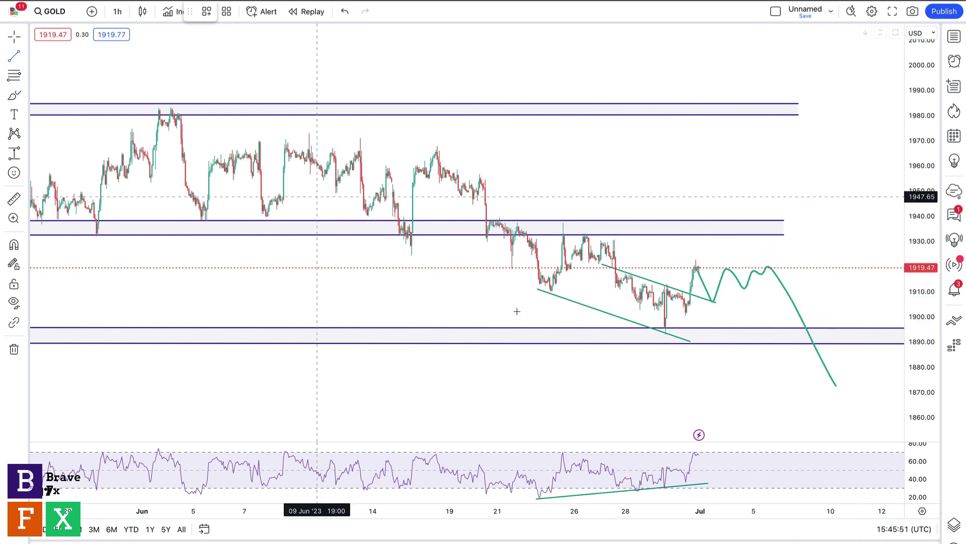
{"action": "left_click", "coordinate": [789, 263]}
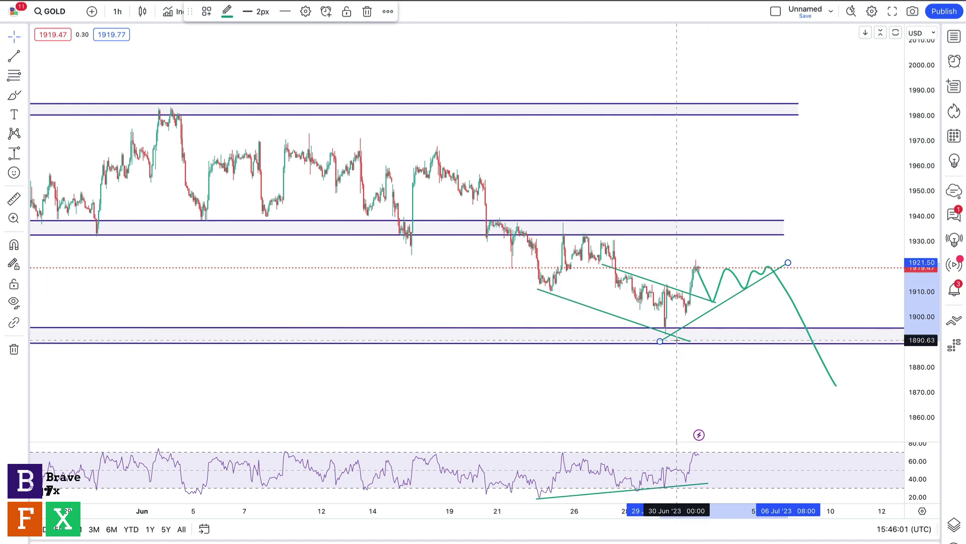
{"action": "left_click_drag", "start_coordinate": [696, 334], "coordinate": [736, 319]}
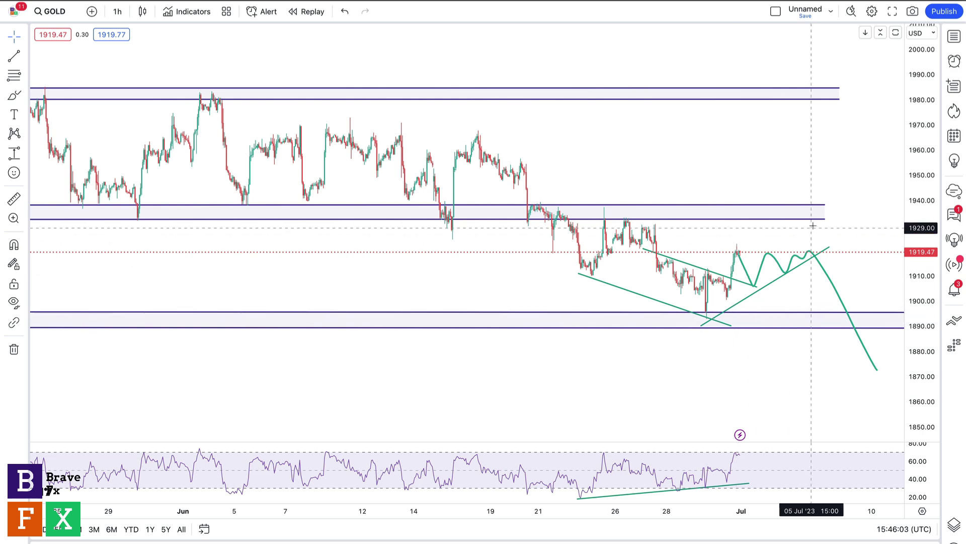
{"action": "left_click_drag", "start_coordinate": [787, 168], "coordinate": [694, 182]}
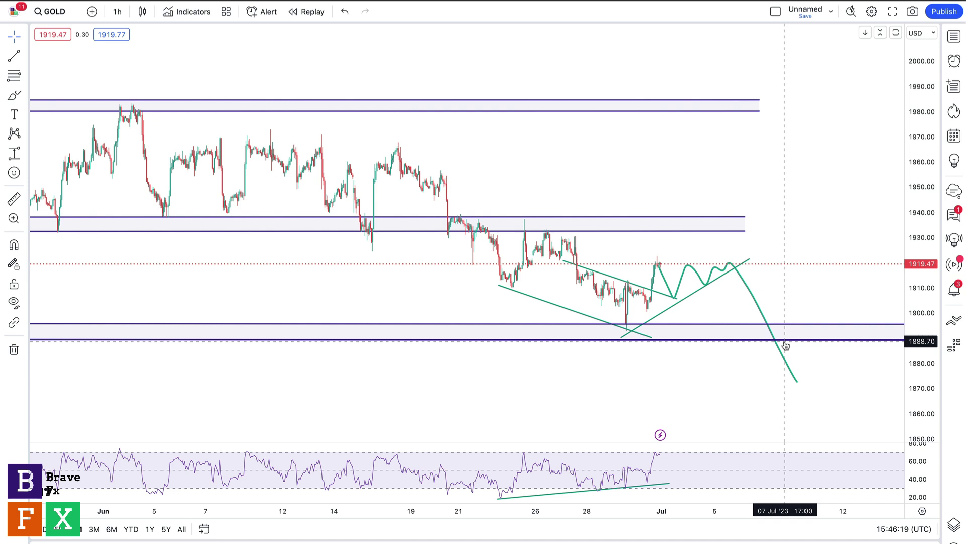
Step: Place a horizontal ray at about 1911 near the latest lows, and delete the brushed bearish path
{"action": "left_click", "coordinate": [23, 59]}
{"action": "left_click", "coordinate": [42, 208]}
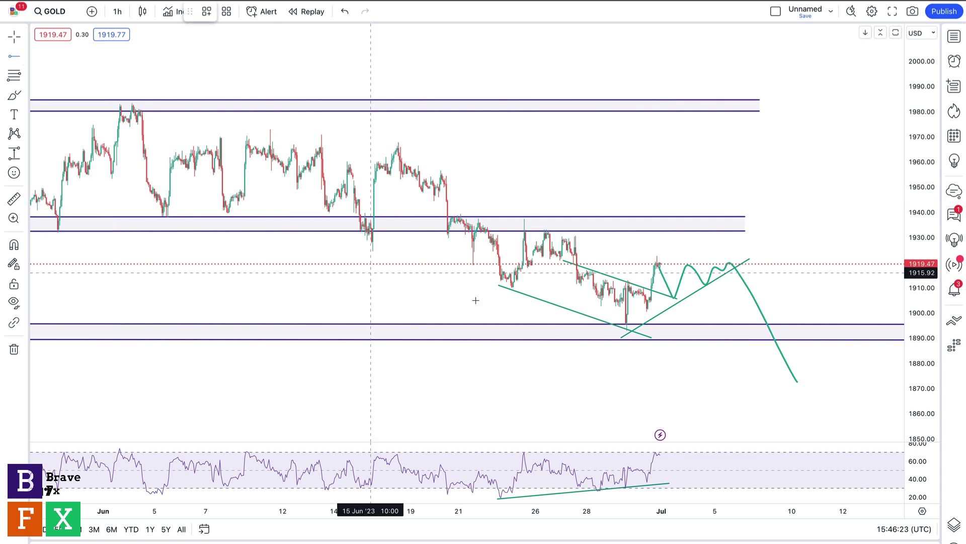
{"action": "left_click", "coordinate": [644, 285]}
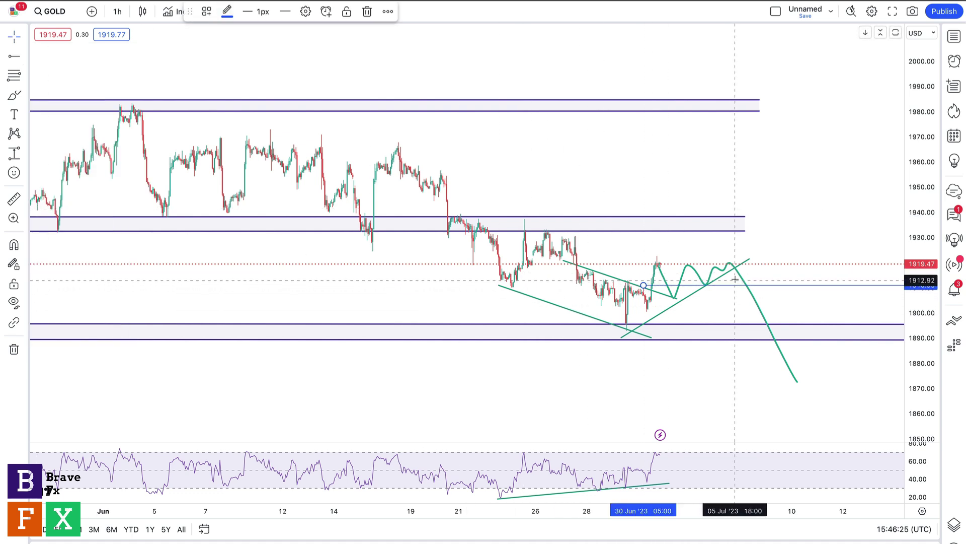
{"action": "left_click", "coordinate": [719, 266]}
{"action": "key", "text": "Delete"}
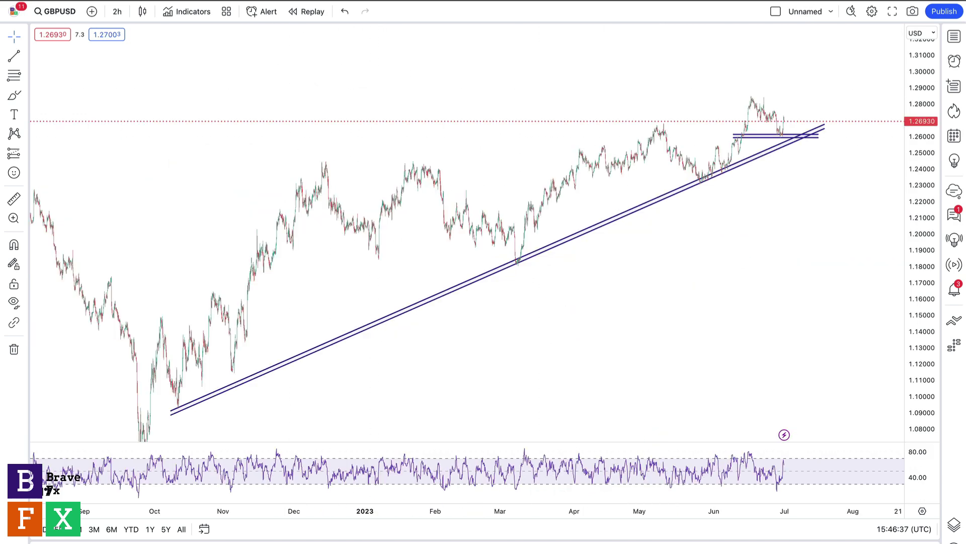
Step: Set the GBPUSD chart to the 1-hour interval
{"action": "left_click_drag", "start_coordinate": [345, 349], "coordinate": [324, 337]}
{"action": "left_click_drag", "start_coordinate": [651, 296], "coordinate": [613, 359]}
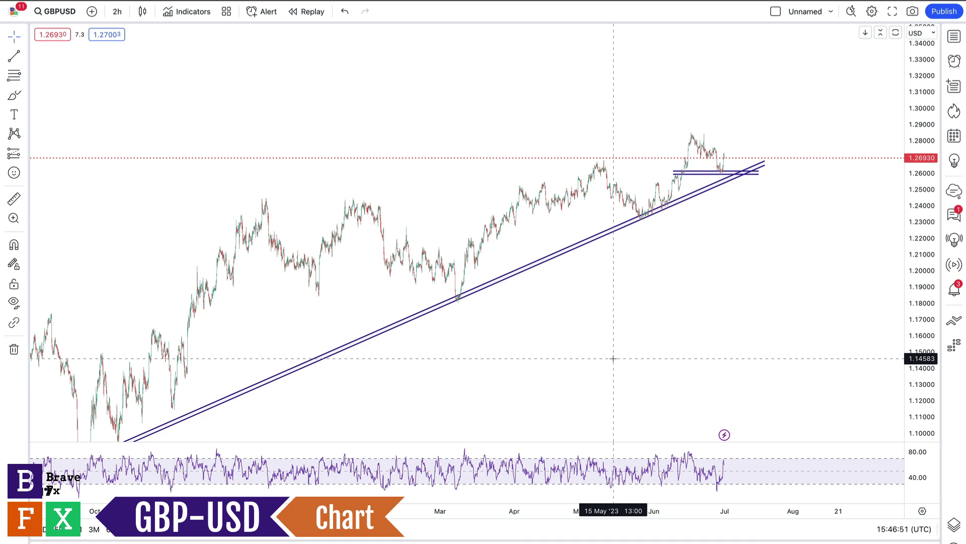
{"action": "left_click_drag", "start_coordinate": [527, 359], "coordinate": [549, 324]}
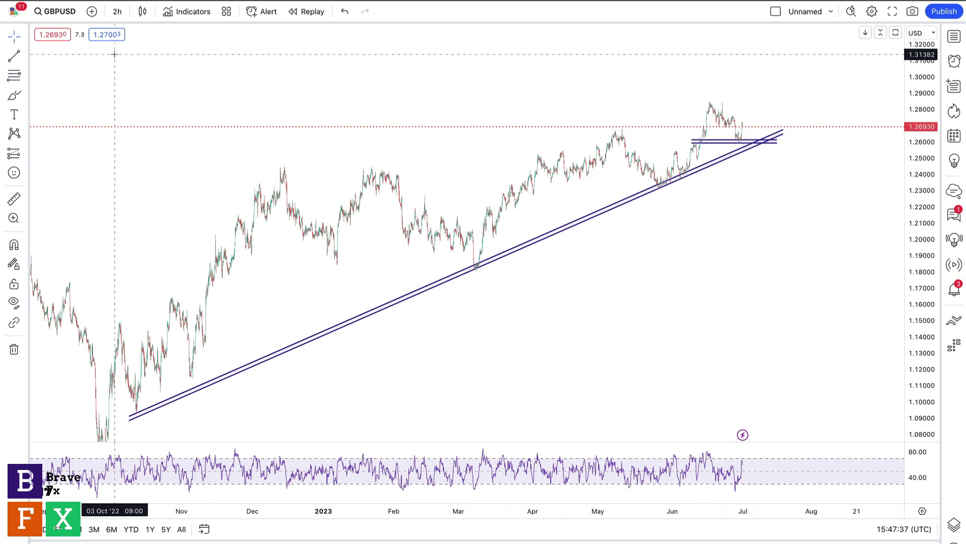
{"action": "left_click", "coordinate": [116, 12]}
{"action": "left_click", "coordinate": [134, 279]}
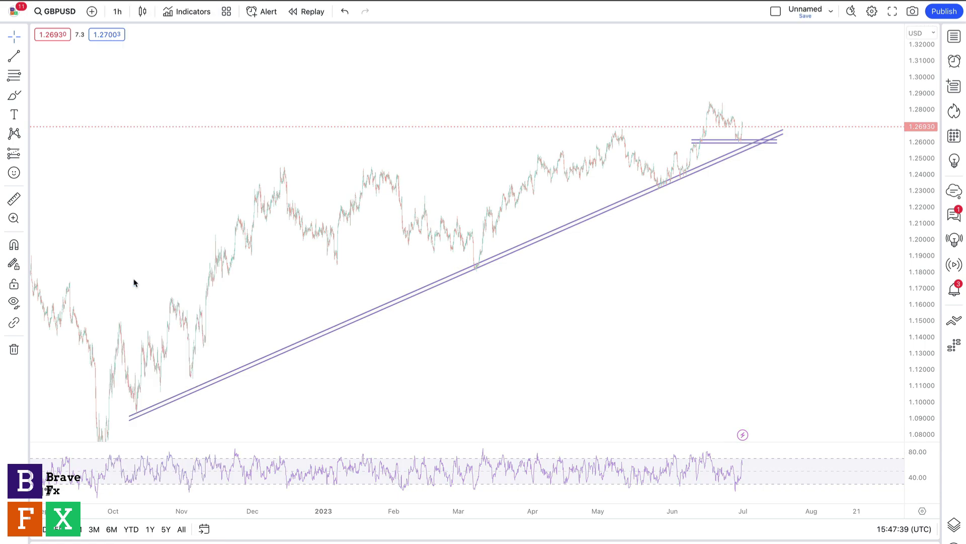
Step: Draw a falling trend line from the mid-June high at about 1.2852 across the lower highs to about 1.263
{"action": "mouse_move", "coordinate": [503, 473]}
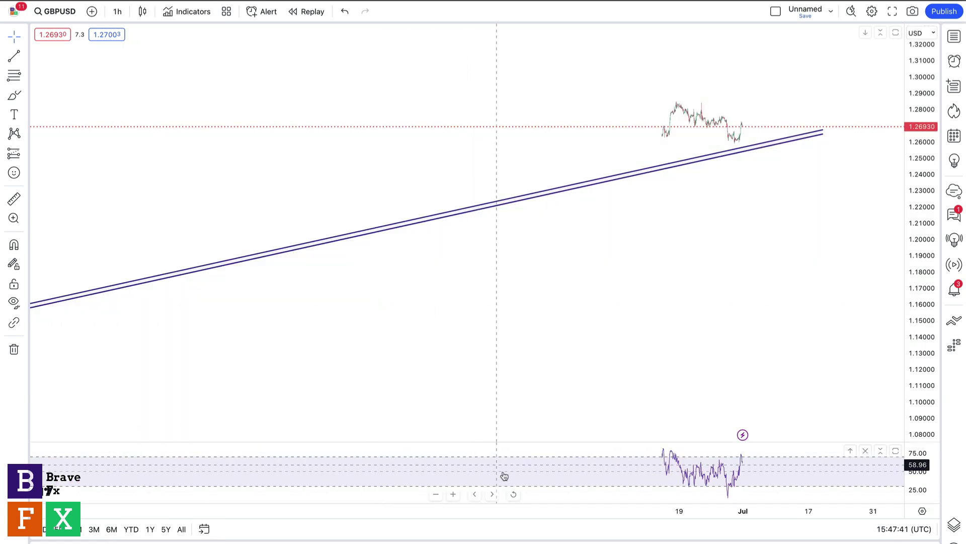
{"action": "left_click", "coordinate": [453, 494]}
{"action": "left_click", "coordinate": [453, 493]}
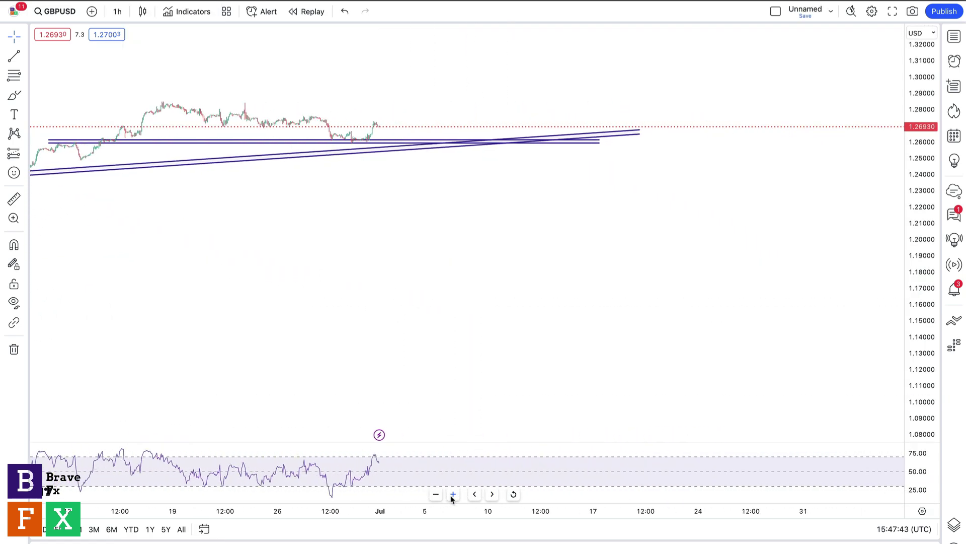
{"action": "left_click_drag", "start_coordinate": [284, 222], "coordinate": [583, 321]}
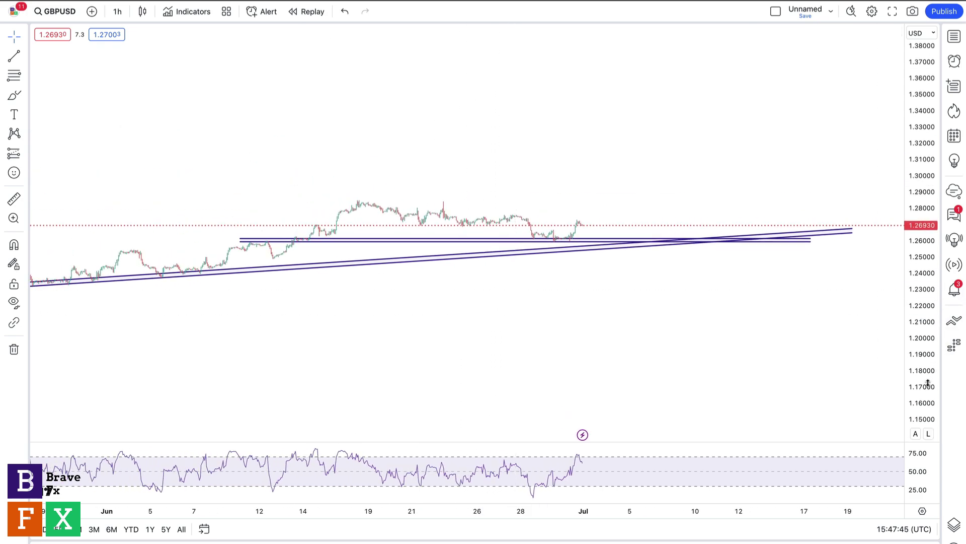
{"action": "left_click_drag", "start_coordinate": [658, 82], "coordinate": [726, 95]}
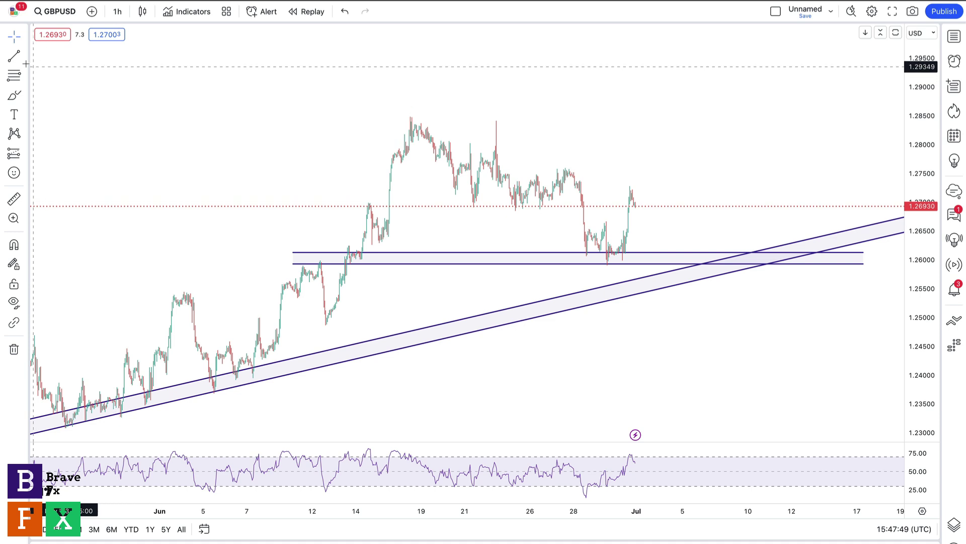
{"action": "left_click", "coordinate": [14, 57]}
{"action": "left_click", "coordinate": [406, 115]}
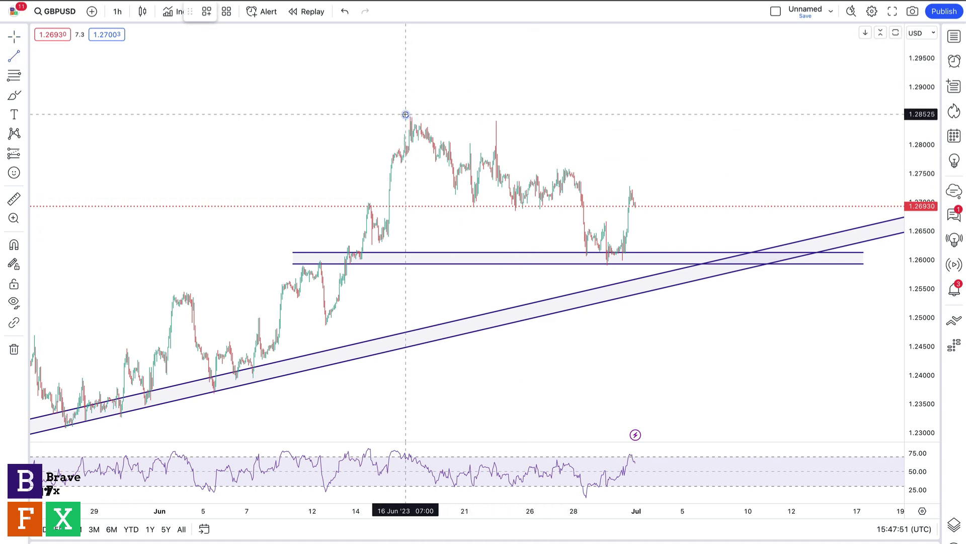
{"action": "left_click", "coordinate": [785, 243]}
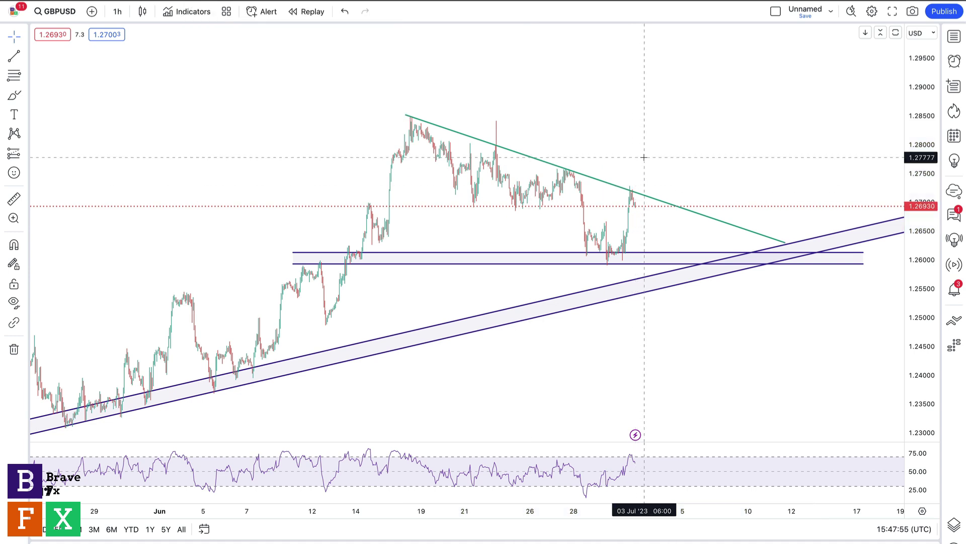
Step: Brush a bullish path that consolidates below the falling trend line and breaks above it to about 1.281
{"action": "left_click_drag", "start_coordinate": [642, 158], "coordinate": [615, 159]}
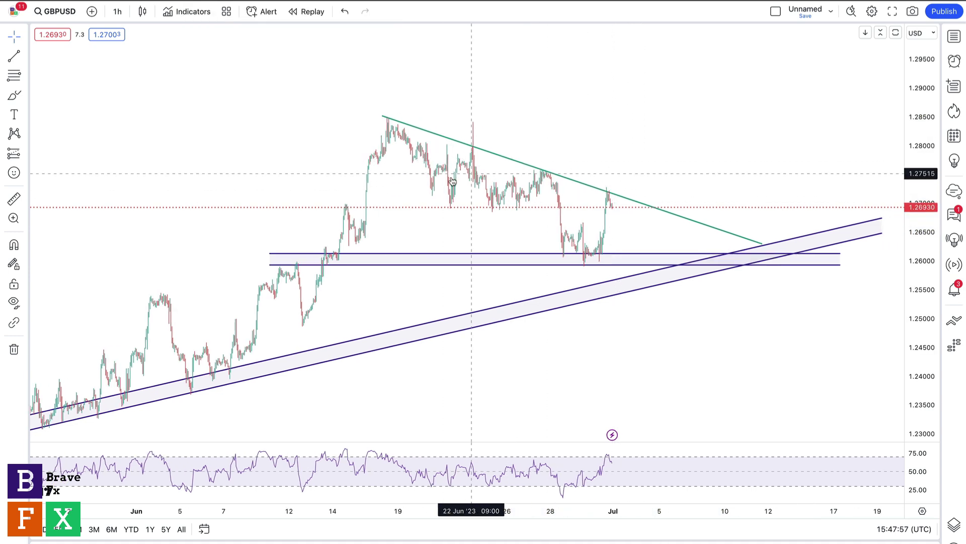
{"action": "left_click", "coordinate": [15, 96]}
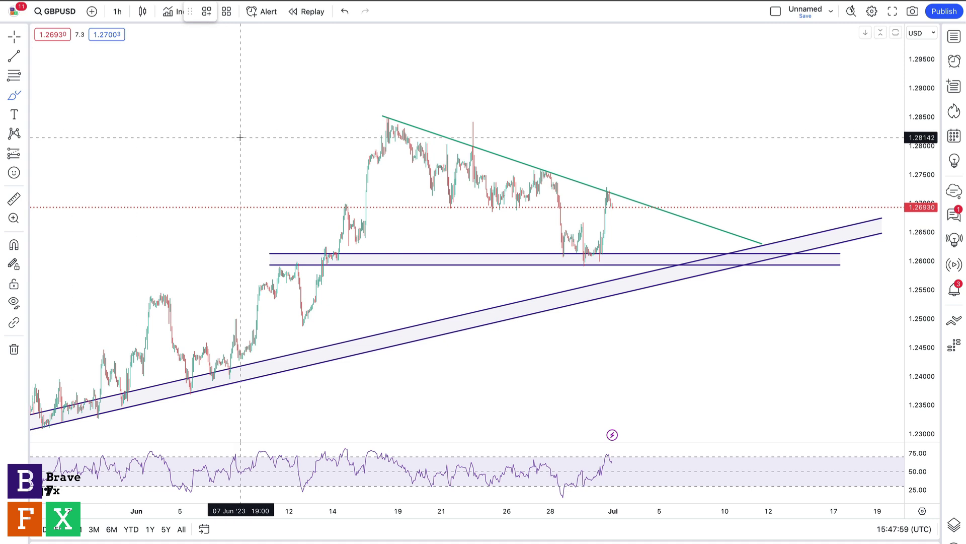
{"action": "mouse_move", "coordinate": [610, 195]}
{"action": "left_mouse_down"}
{"action": "mouse_move", "coordinate": [618, 214]}
{"action": "mouse_move", "coordinate": [626, 198]}
{"action": "mouse_move", "coordinate": [630, 217]}
{"action": "mouse_move", "coordinate": [647, 209]}
{"action": "mouse_move", "coordinate": [660, 138]}
{"action": "left_mouse_up"}
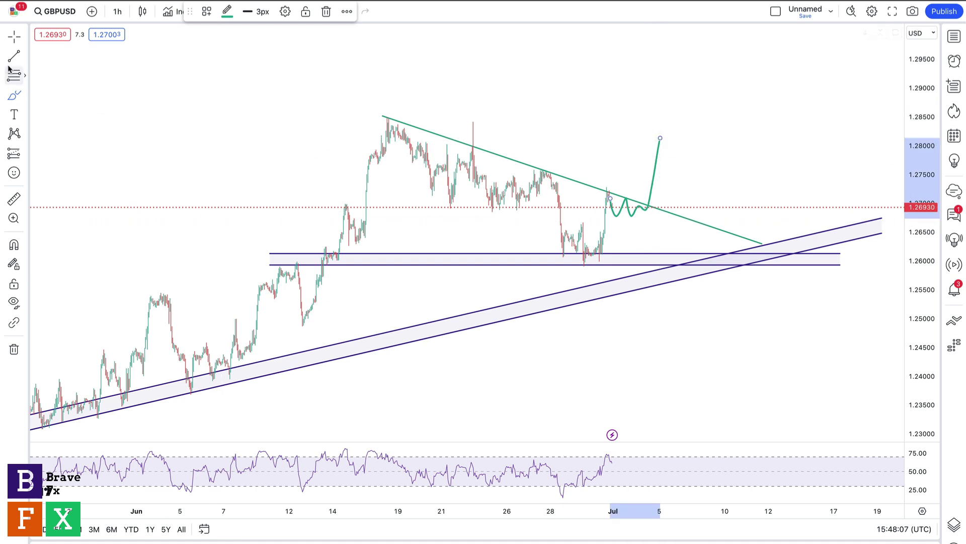
Step: Place horizontal rays at 1.27037 and 1.26710 around the brushed consolidation, and at 1.28469 on the mid-June high
{"action": "left_click", "coordinate": [26, 58]}
{"action": "left_click", "coordinate": [37, 213]}
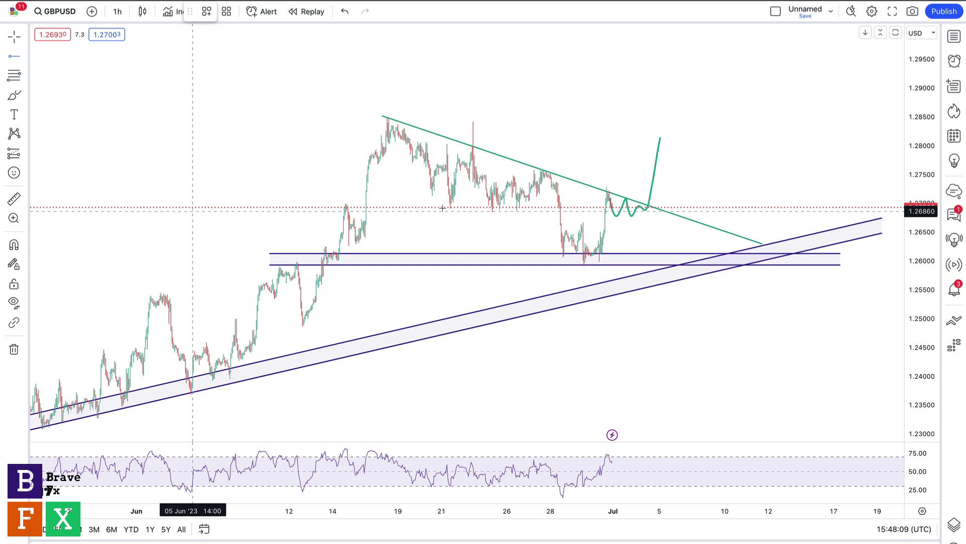
{"action": "left_click", "coordinate": [633, 202]}
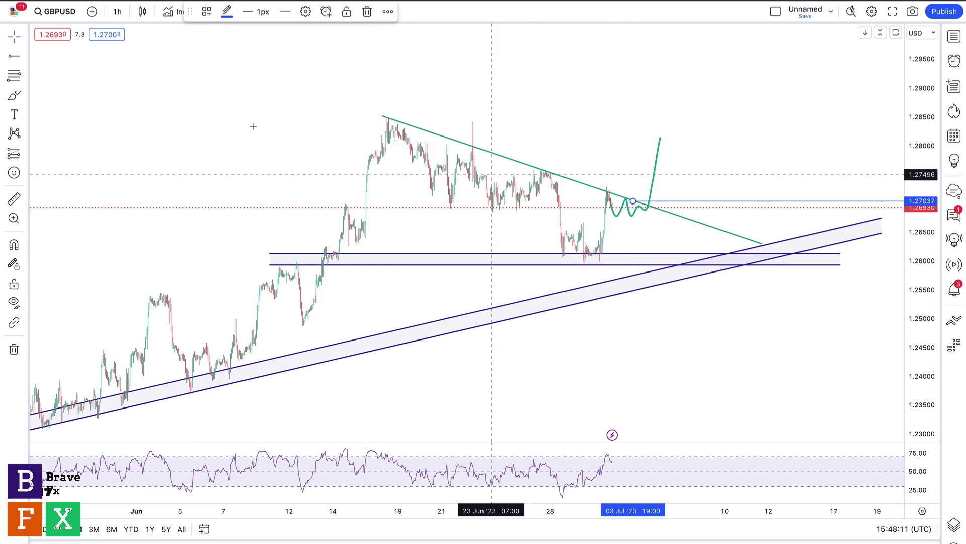
{"action": "left_click", "coordinate": [12, 59]}
{"action": "left_click", "coordinate": [618, 220]}
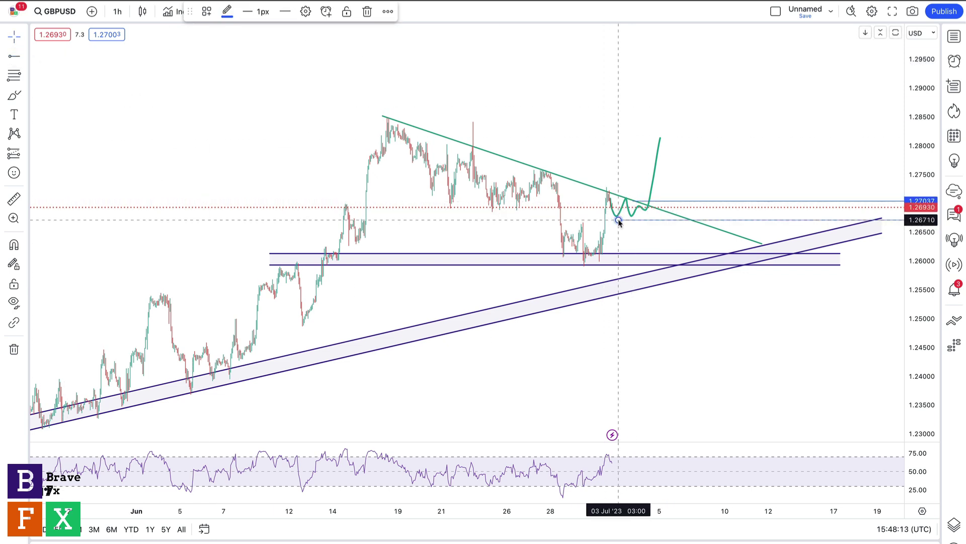
{"action": "left_click", "coordinate": [14, 56]}
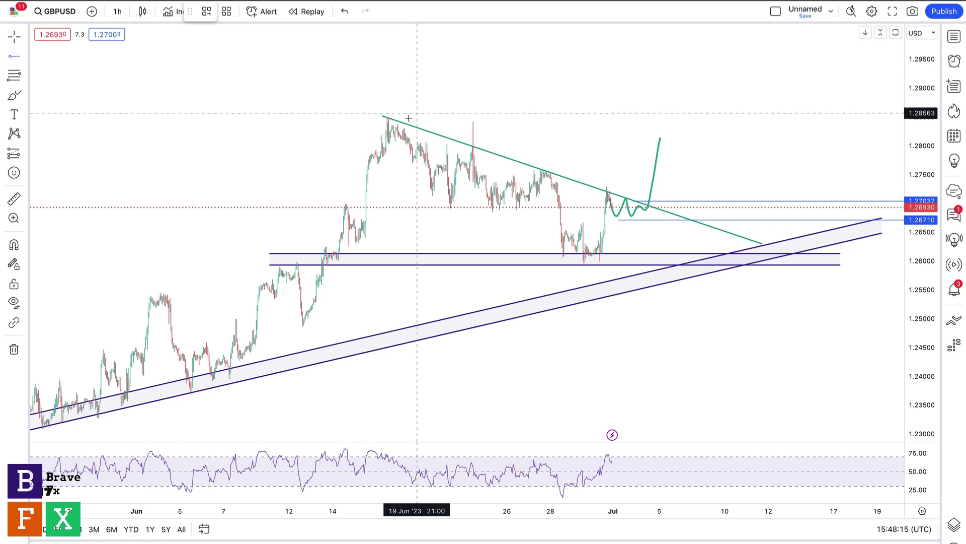
{"action": "left_click", "coordinate": [379, 118]}
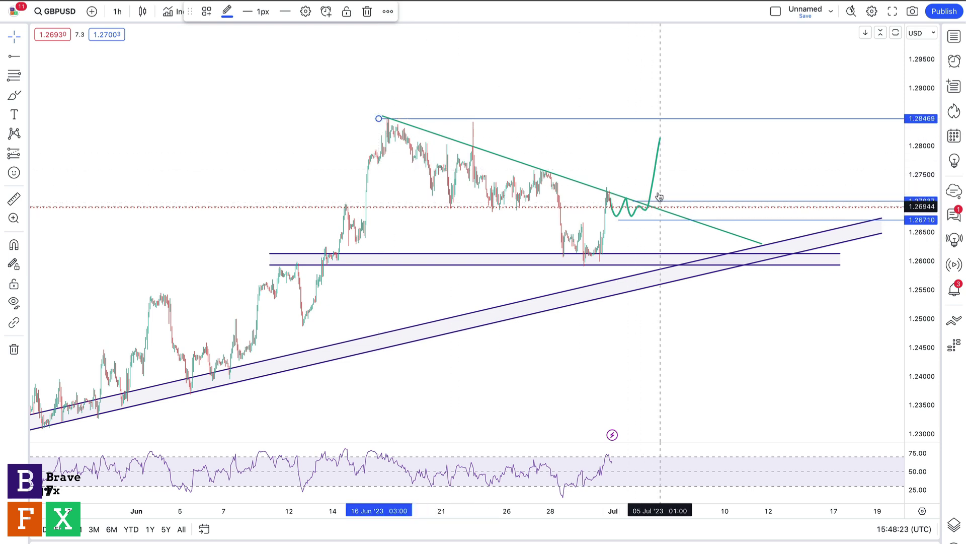
Step: Delete the horizontal rays at 1.27037 and 1.26710 and the brushed bullish path
{"action": "left_click", "coordinate": [672, 205]}
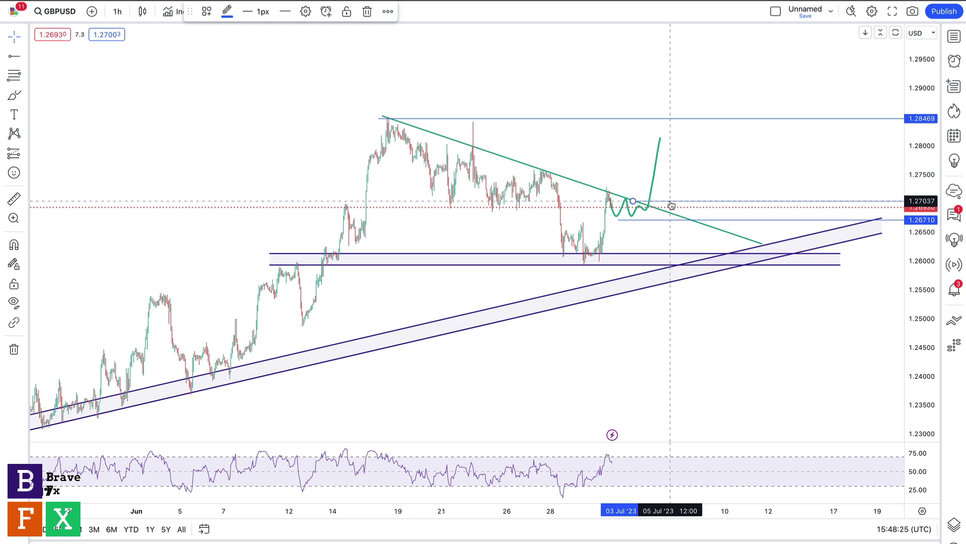
{"action": "key", "text": "Delete"}
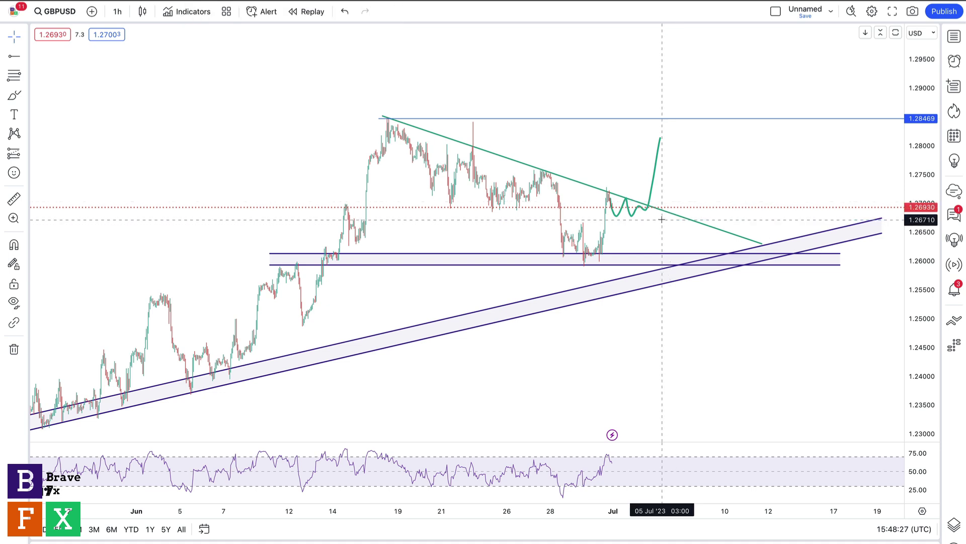
{"action": "left_click", "coordinate": [656, 172]}
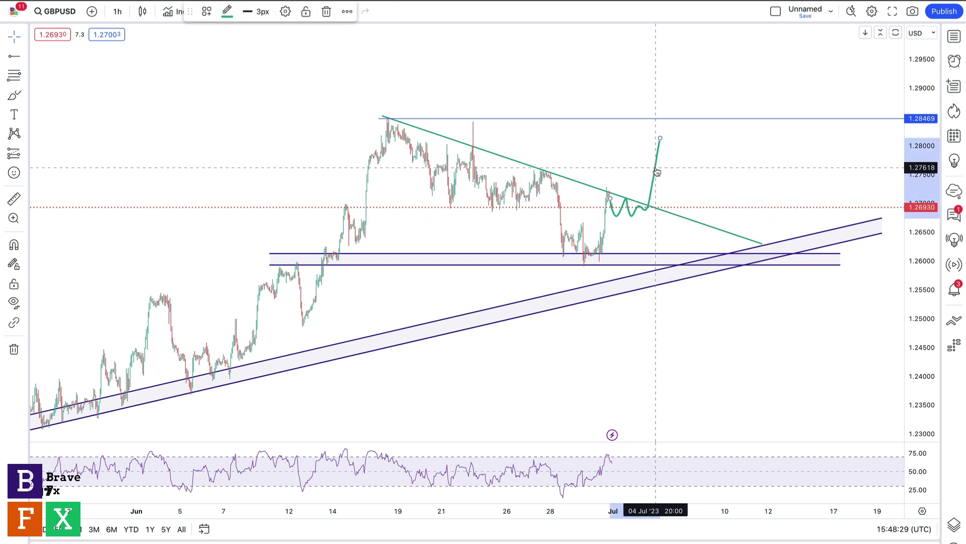
{"action": "key", "text": "Delete"}
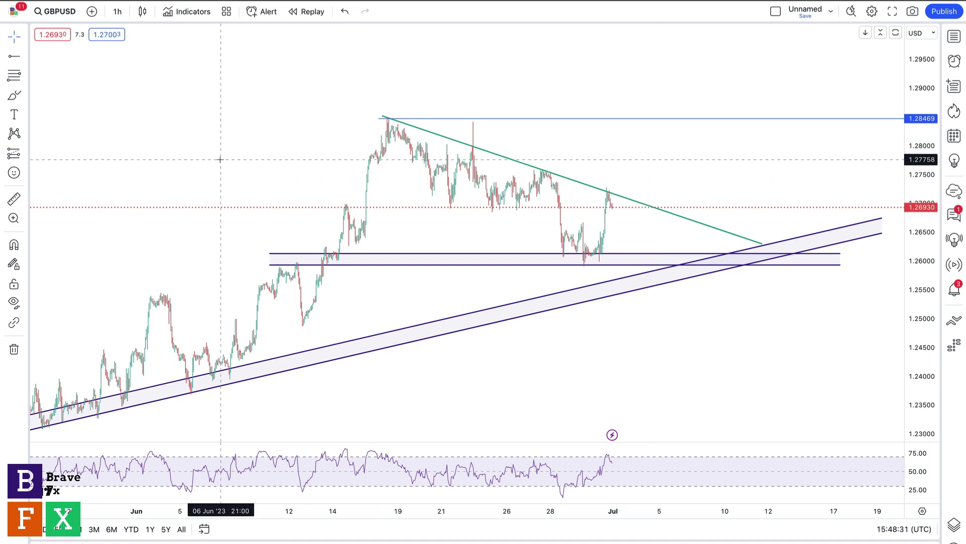
Step: Brush a projected drop from the current price to where the horizontal zone meets the rising channel, and circle that intersection
{"action": "left_click", "coordinate": [23, 107]}
{"action": "left_click", "coordinate": [9, 95]}
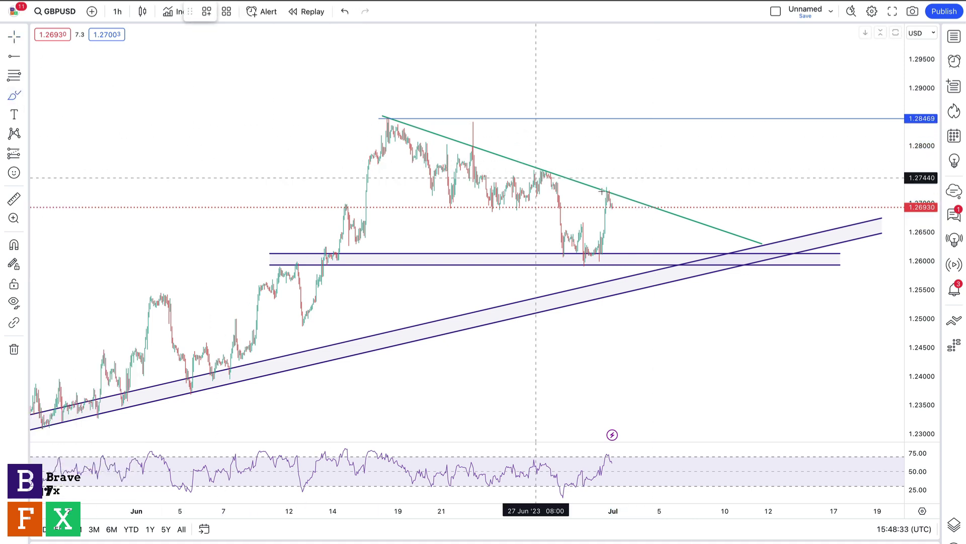
{"action": "left_click_drag", "start_coordinate": [617, 206], "coordinate": [681, 261]}
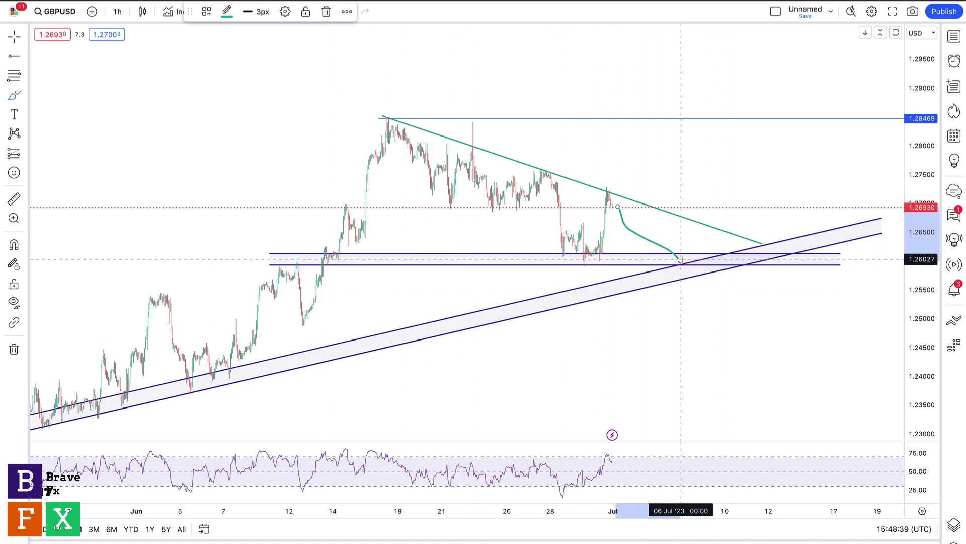
{"action": "mouse_move", "coordinate": [679, 258]}
{"action": "left_mouse_down"}
{"action": "mouse_move", "coordinate": [665, 262]}
{"action": "mouse_move", "coordinate": [682, 260]}
{"action": "mouse_move", "coordinate": [689, 277]}
{"action": "left_mouse_up"}
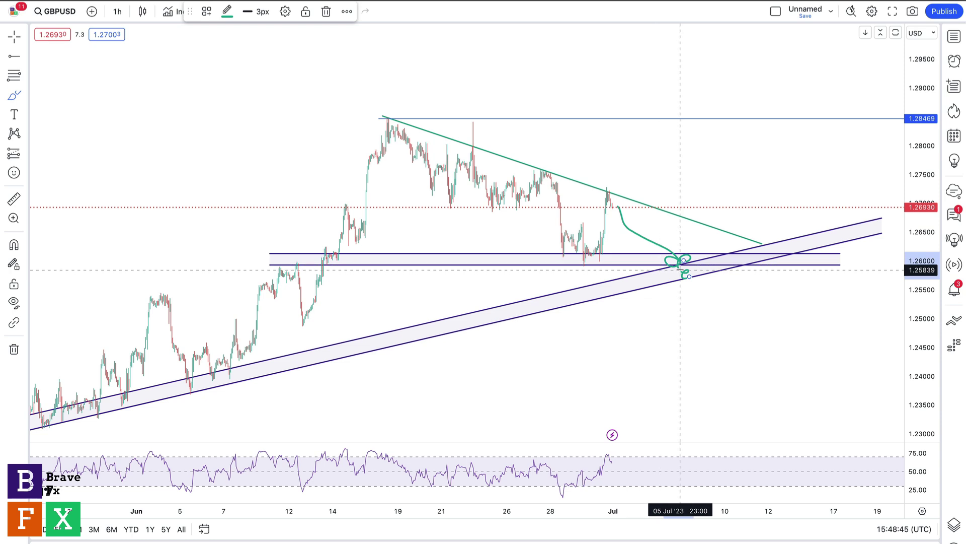
{"action": "left_click_drag", "start_coordinate": [698, 268], "coordinate": [691, 257]}
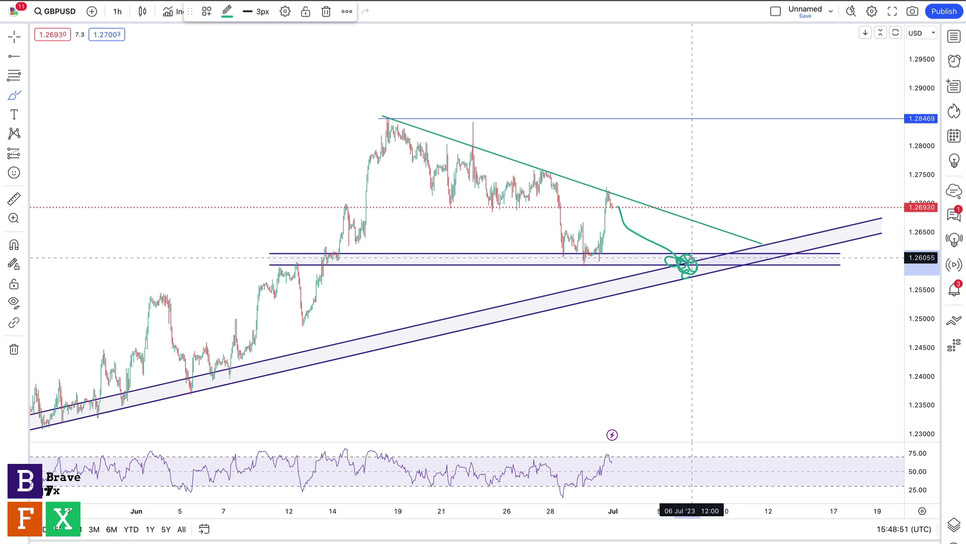
Step: Brush bullish paths from the circled intersection to the 1.28469 ray and from the latest high to about 1.292, and switch to the EURUSD chart
{"action": "mouse_move", "coordinate": [690, 270]}
{"action": "left_mouse_down"}
{"action": "mouse_move", "coordinate": [718, 232]}
{"action": "mouse_move", "coordinate": [754, 121]}
{"action": "left_mouse_up"}
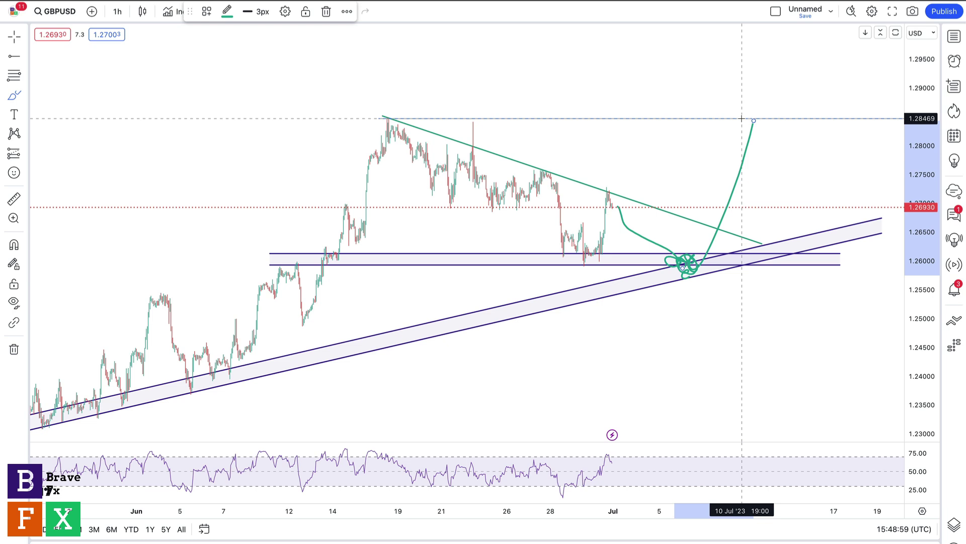
{"action": "mouse_move", "coordinate": [609, 195]}
{"action": "left_mouse_down"}
{"action": "mouse_move", "coordinate": [616, 210]}
{"action": "mouse_move", "coordinate": [624, 197]}
{"action": "mouse_move", "coordinate": [629, 210]}
{"action": "mouse_move", "coordinate": [637, 202]}
{"action": "mouse_move", "coordinate": [647, 211]}
{"action": "mouse_move", "coordinate": [676, 75]}
{"action": "left_mouse_up"}
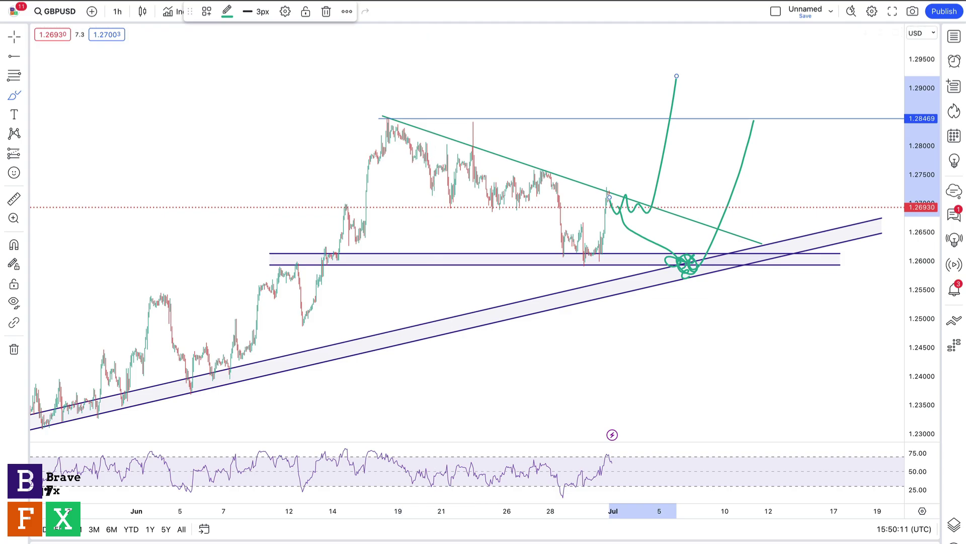
{"action": "key", "text": "ctrl+Tab"}
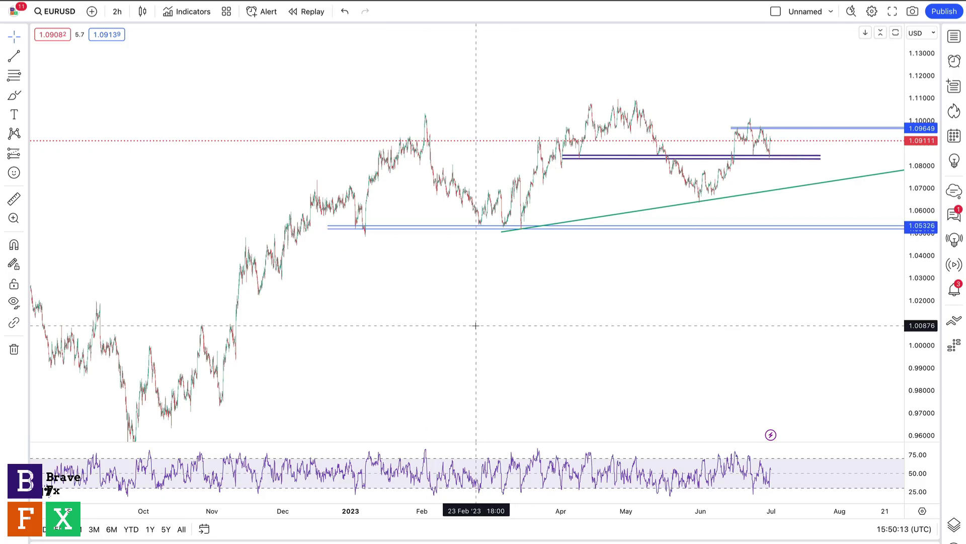
Step: Switch EURUSD to the 4-hour timeframe and examine the 2022 to mid-2023 price history against the marked levels and trend line
{"action": "left_click_drag", "start_coordinate": [531, 315], "coordinate": [565, 286]}
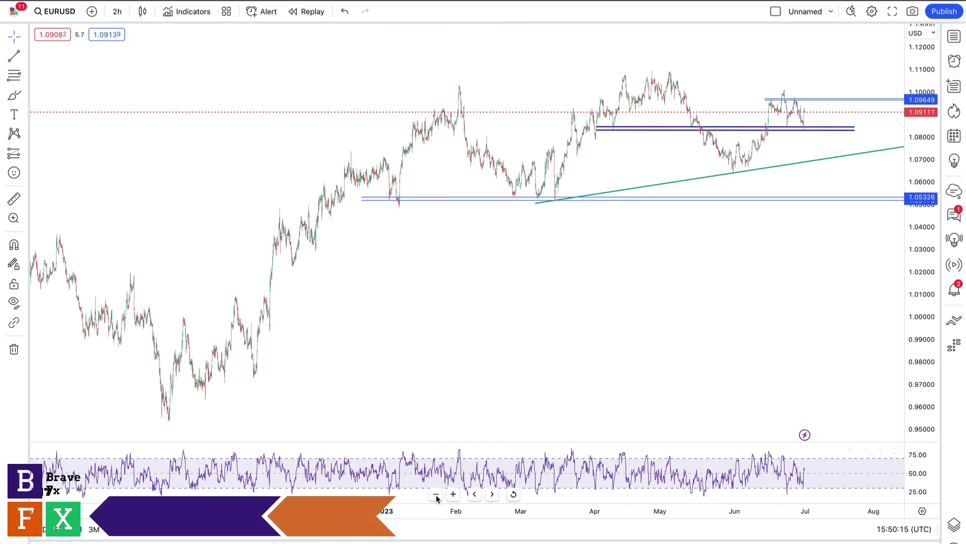
{"action": "left_click", "coordinate": [118, 11]}
{"action": "left_click", "coordinate": [133, 328]}
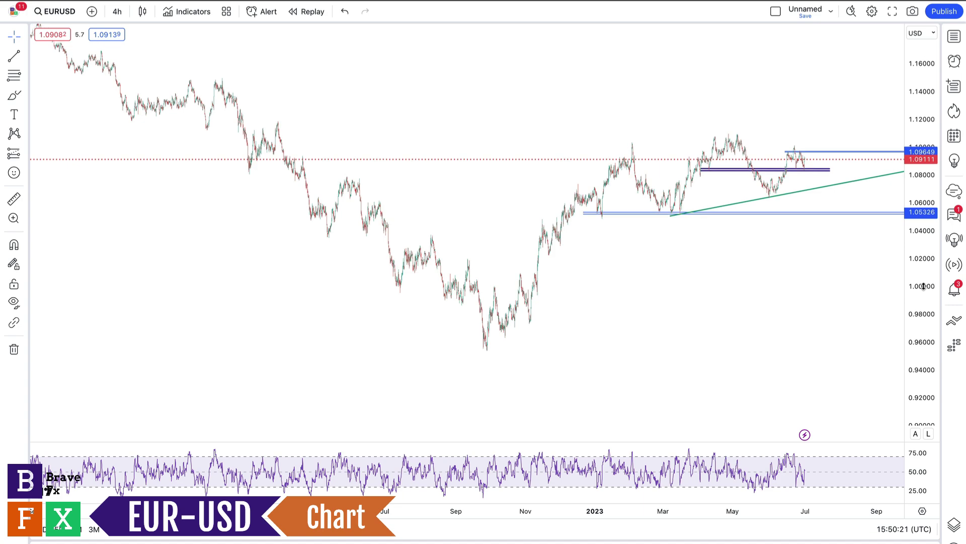
{"action": "left_click_drag", "start_coordinate": [410, 170], "coordinate": [516, 227]}
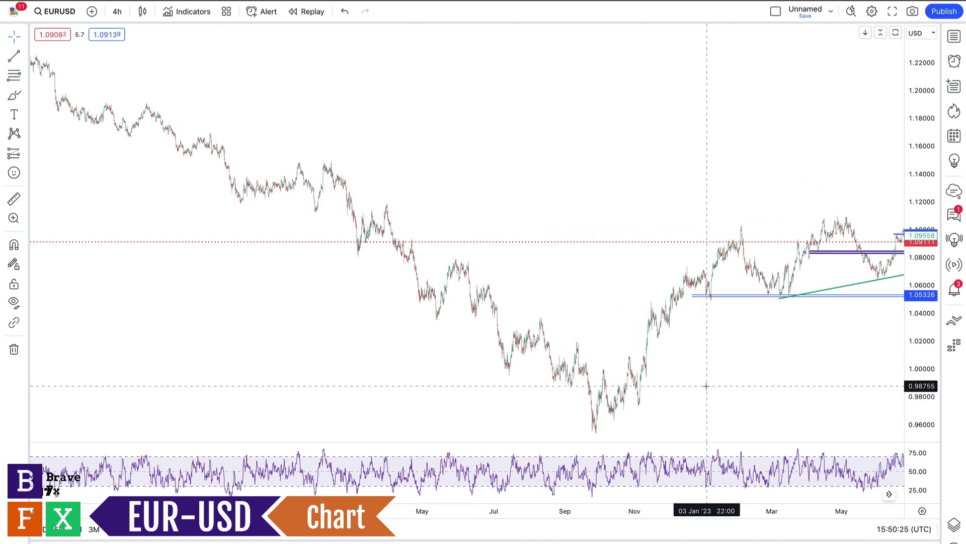
{"action": "left_click_drag", "start_coordinate": [710, 388], "coordinate": [534, 385]}
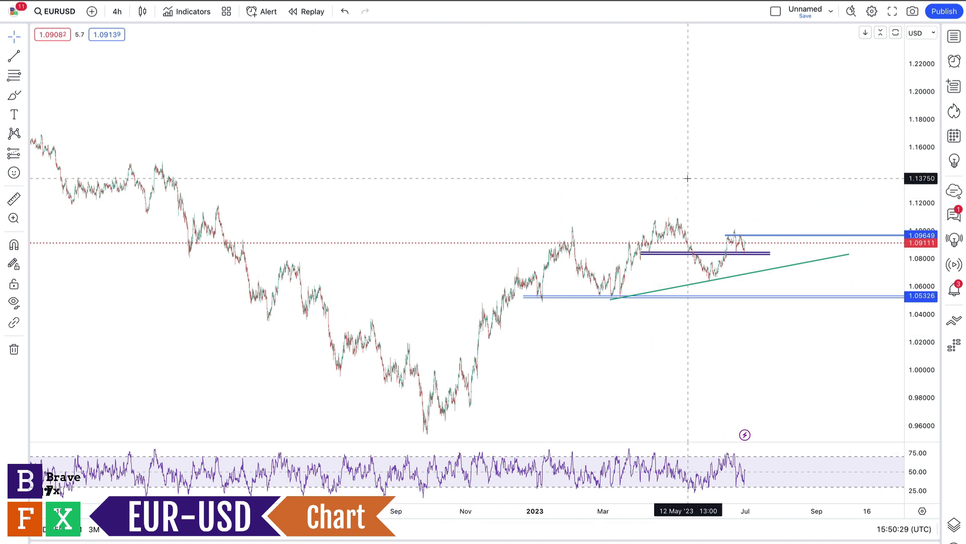
{"action": "left_click_drag", "start_coordinate": [686, 177], "coordinate": [593, 177]}
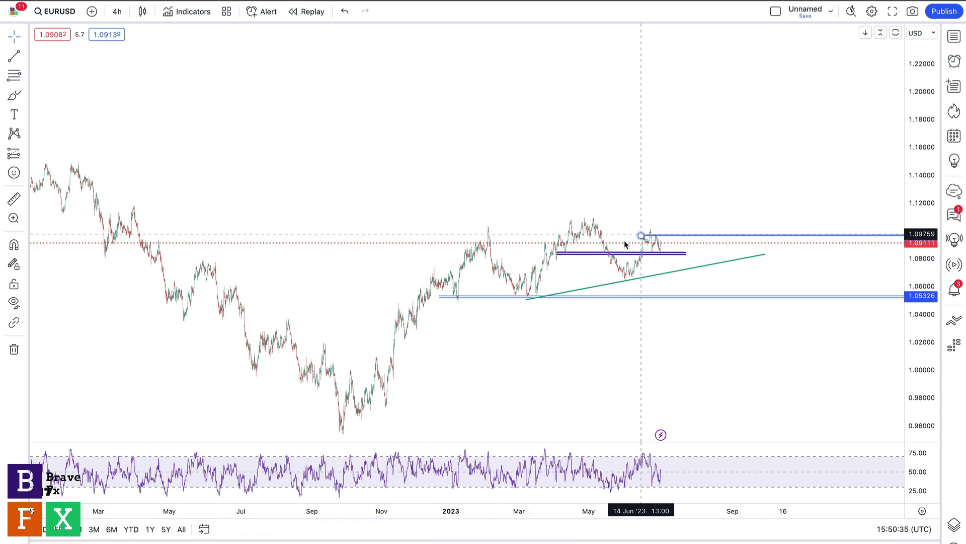
Step: Set the EURUSD chart to the 1-hour timeframe and frame the price action since mid-May around the purple zone
{"action": "left_click", "coordinate": [118, 11]}
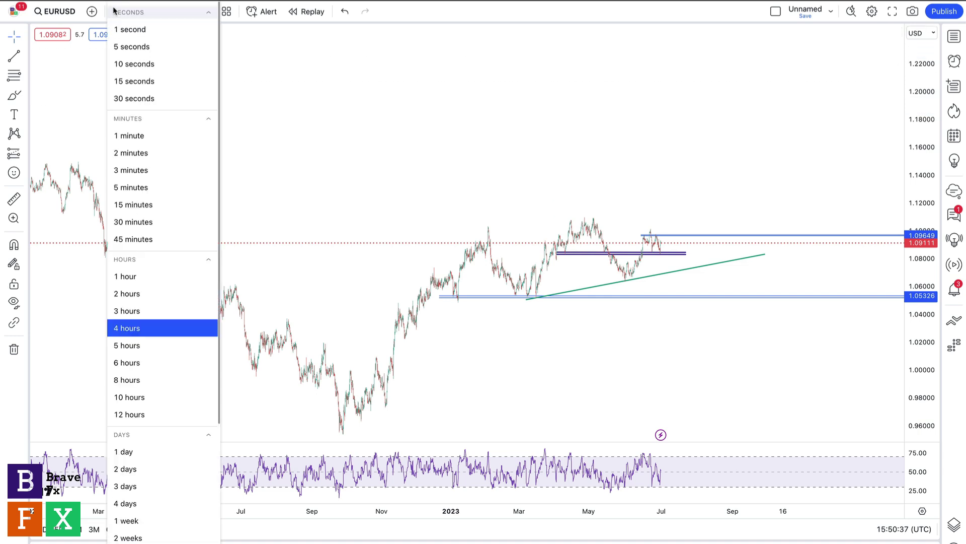
{"action": "left_click", "coordinate": [149, 282]}
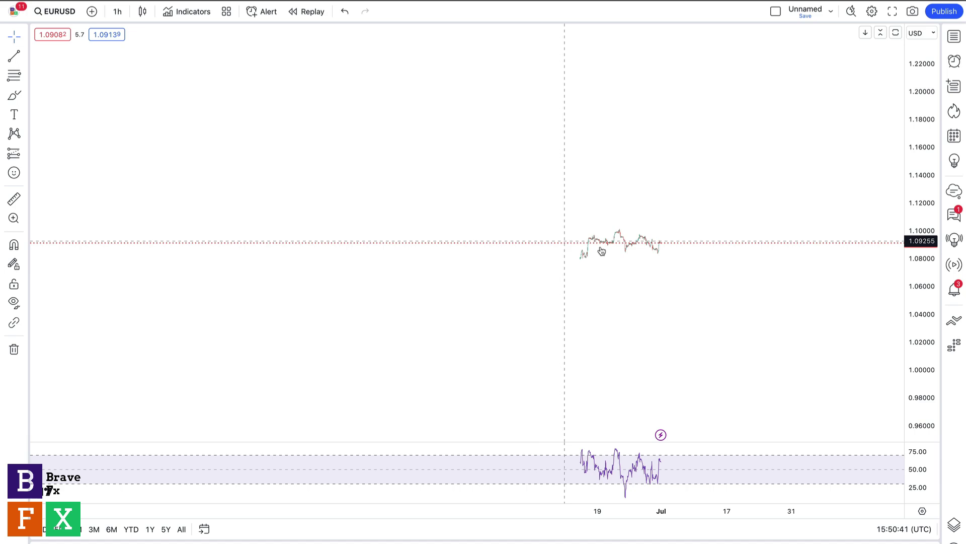
{"action": "left_click_drag", "start_coordinate": [932, 296], "coordinate": [799, 78]}
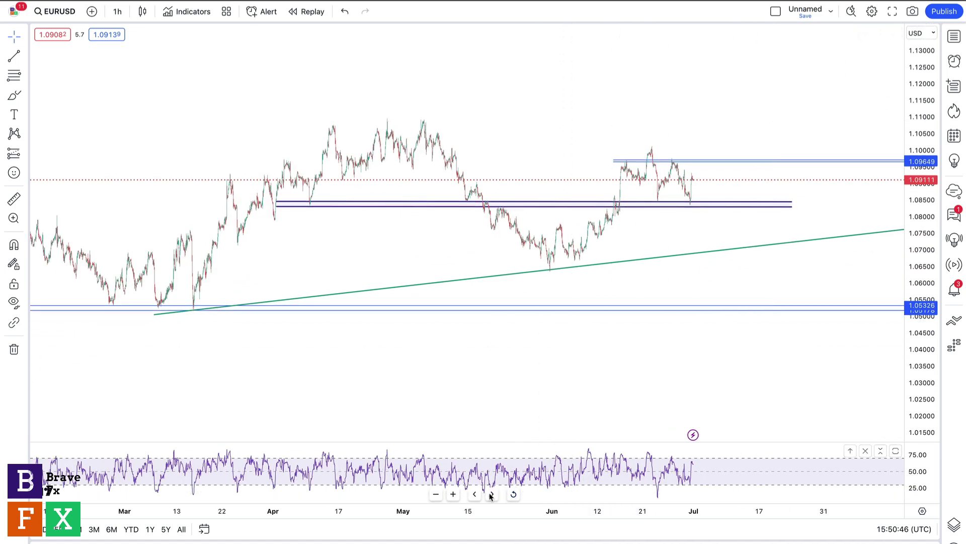
{"action": "left_click", "coordinate": [453, 494]}
{"action": "left_click_drag", "start_coordinate": [412, 405], "coordinate": [592, 398]}
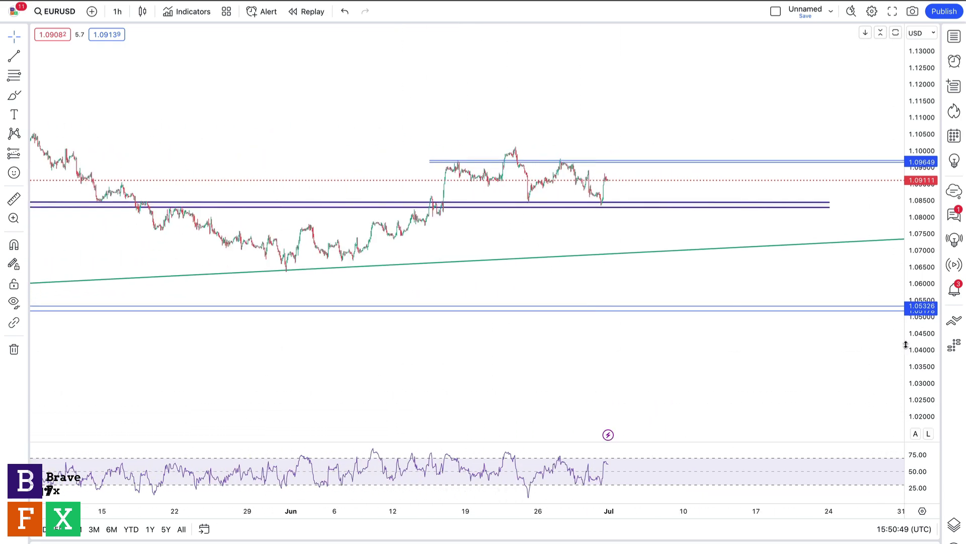
{"action": "left_click_drag", "start_coordinate": [916, 361], "coordinate": [897, 108]}
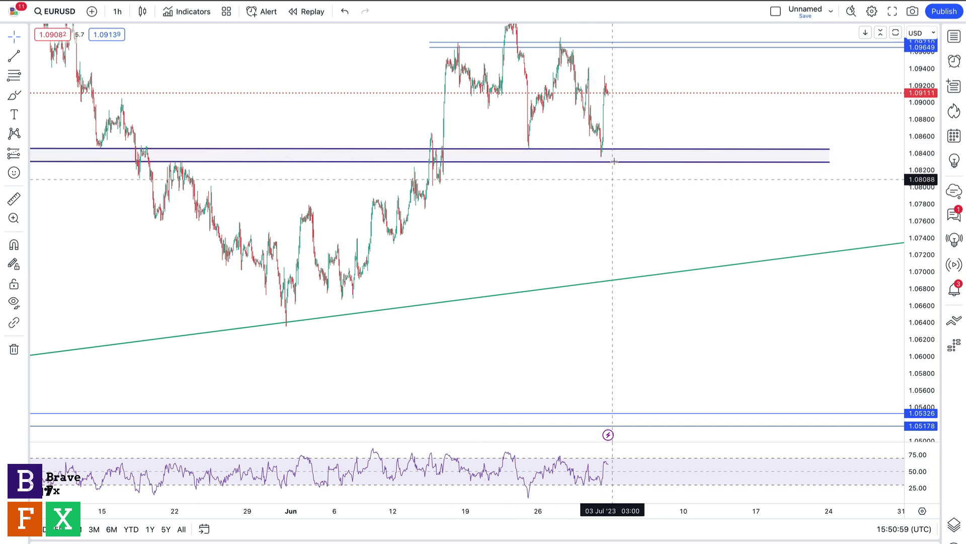
Step: Brush a projected pullback from the current price into the purple zone, with a rebound to about 1.1035
{"action": "left_click_drag", "start_coordinate": [614, 73], "coordinate": [632, 120]}
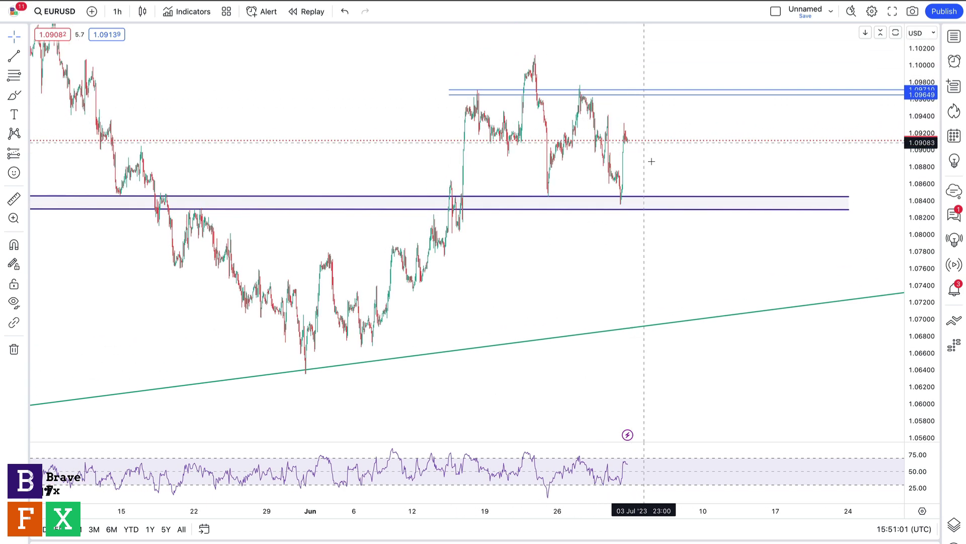
{"action": "left_click", "coordinate": [8, 97]}
{"action": "mouse_move", "coordinate": [632, 141]}
{"action": "left_mouse_down"}
{"action": "mouse_move", "coordinate": [682, 198]}
{"action": "mouse_move", "coordinate": [701, 195]}
{"action": "mouse_move", "coordinate": [700, 209]}
{"action": "mouse_move", "coordinate": [739, 35]}
{"action": "left_mouse_up"}
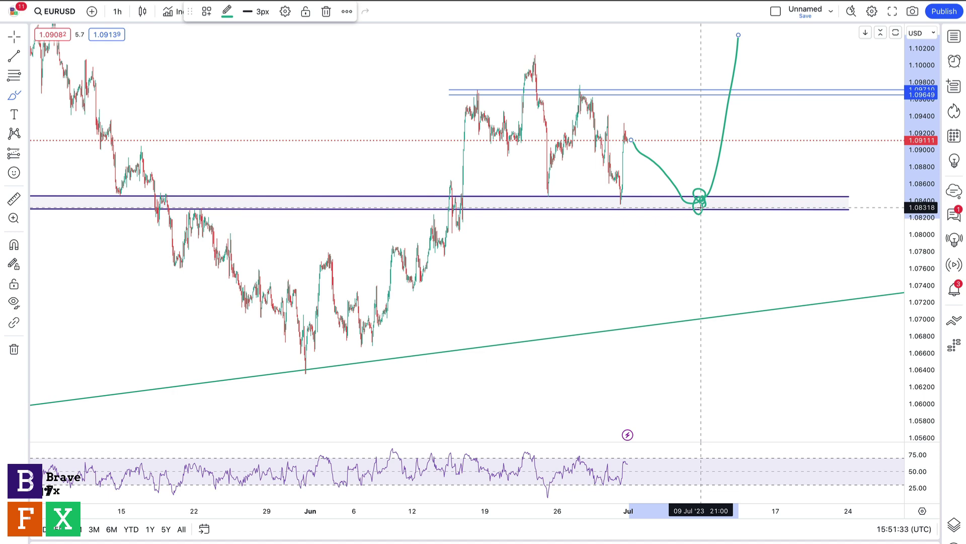
Step: Place horizontal rays at 1.08184 just below the purple zone and at 1.08554 just above it
{"action": "left_click", "coordinate": [25, 58]}
{"action": "left_click", "coordinate": [76, 186]}
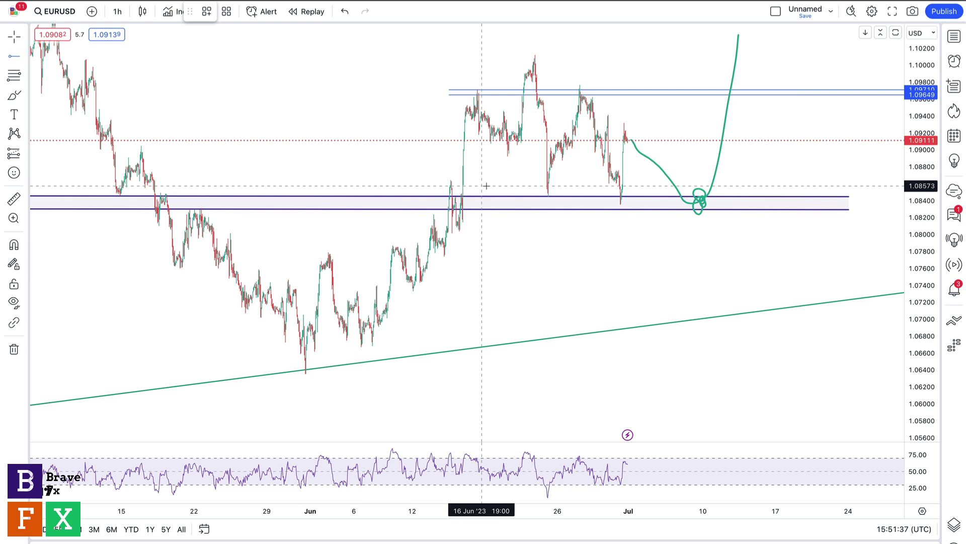
{"action": "left_click", "coordinate": [584, 218]}
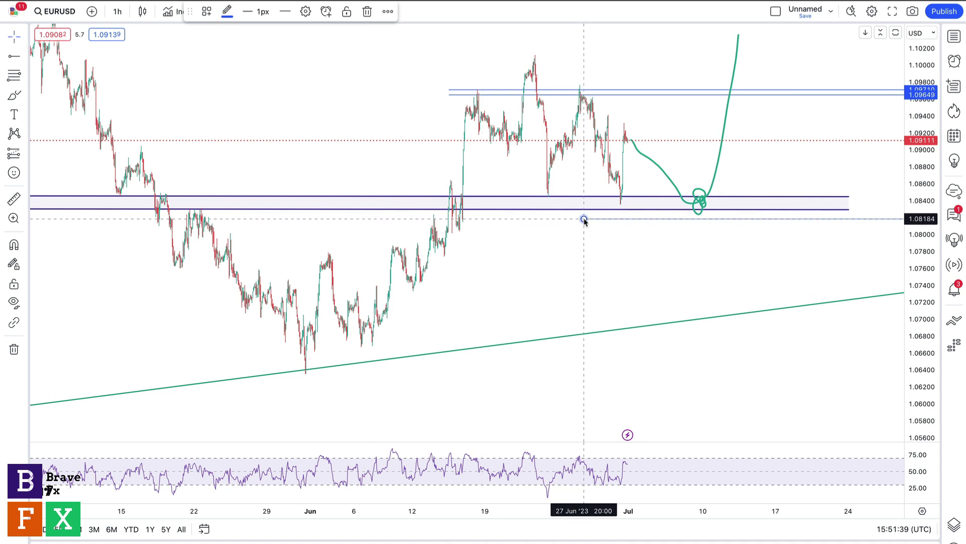
{"action": "left_click", "coordinate": [14, 56]}
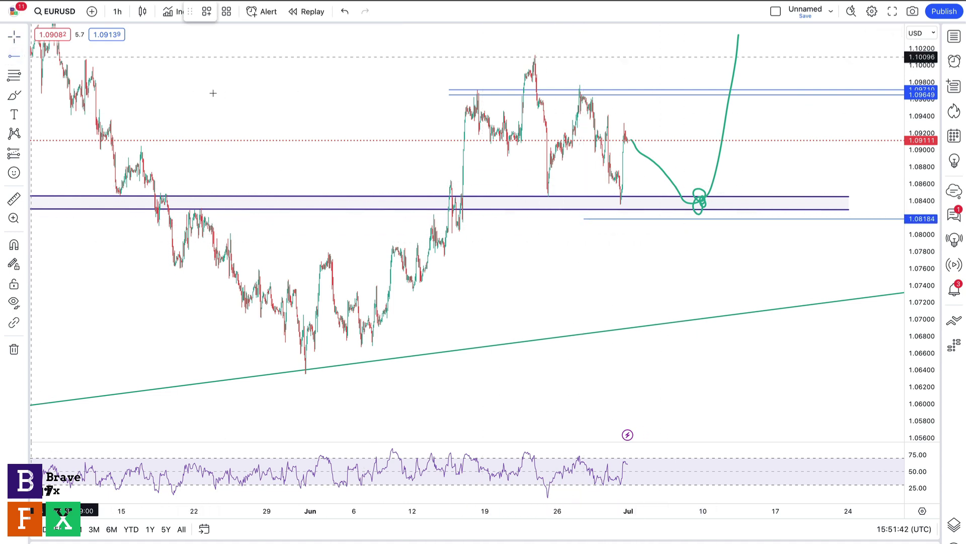
{"action": "left_click", "coordinate": [609, 187]}
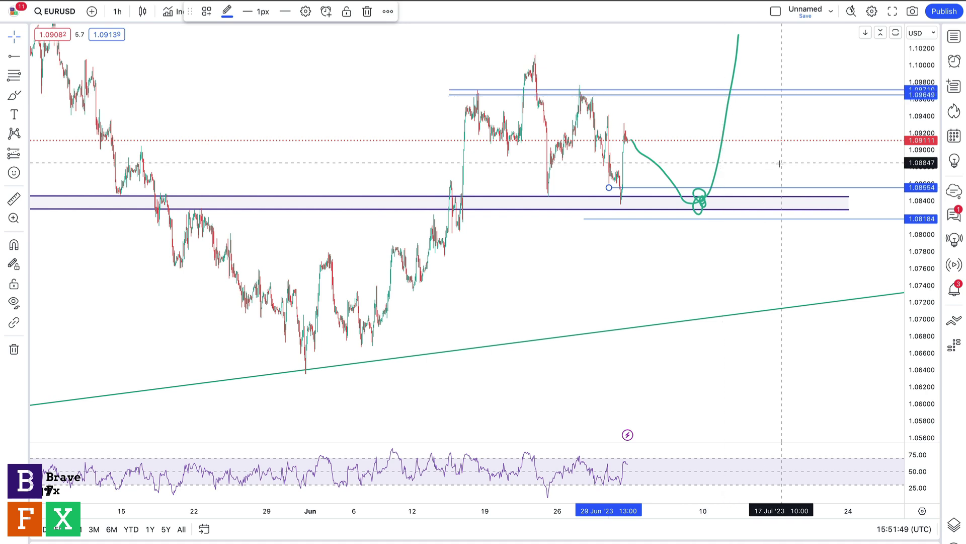
Step: Replace the brushed rebound with a bullish path from the current price, consolidating at the 1.09649 level and rising to about 1.1045
{"action": "left_click", "coordinate": [725, 132]}
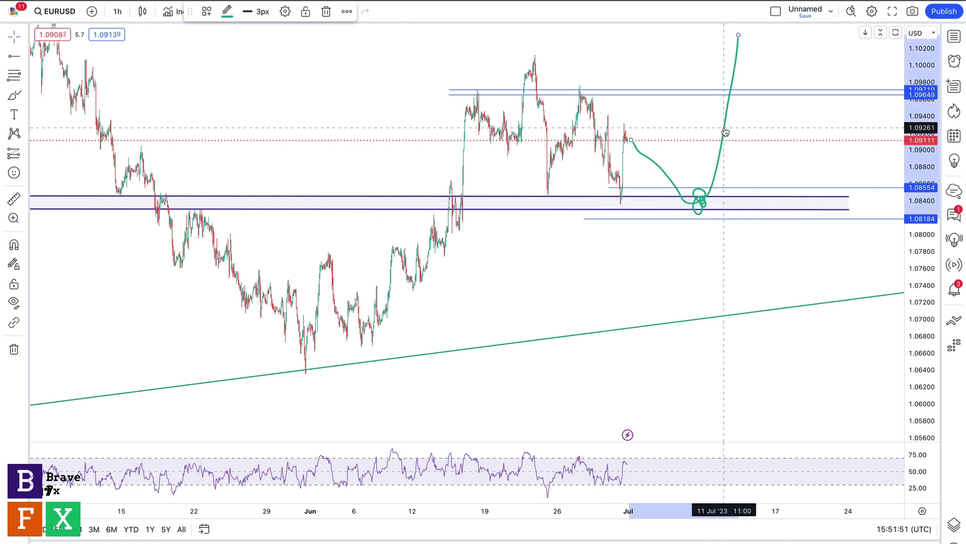
{"action": "key", "text": "Delete"}
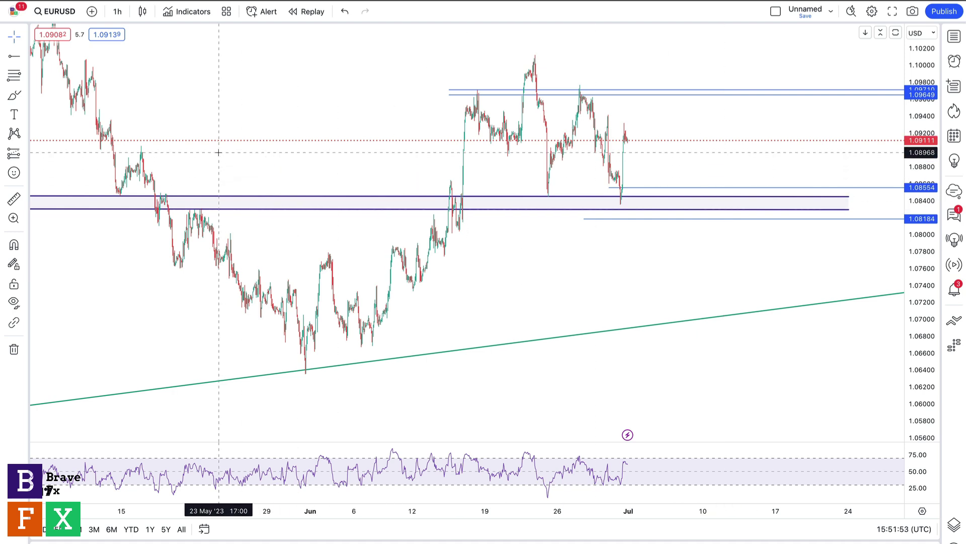
{"action": "left_click", "coordinate": [19, 97]}
{"action": "mouse_move", "coordinate": [627, 139]}
{"action": "left_mouse_down"}
{"action": "mouse_move", "coordinate": [648, 105]}
{"action": "mouse_move", "coordinate": [669, 91]}
{"action": "mouse_move", "coordinate": [688, 103]}
{"action": "mouse_move", "coordinate": [705, 95]}
{"action": "mouse_move", "coordinate": [711, 26]}
{"action": "left_mouse_up"}
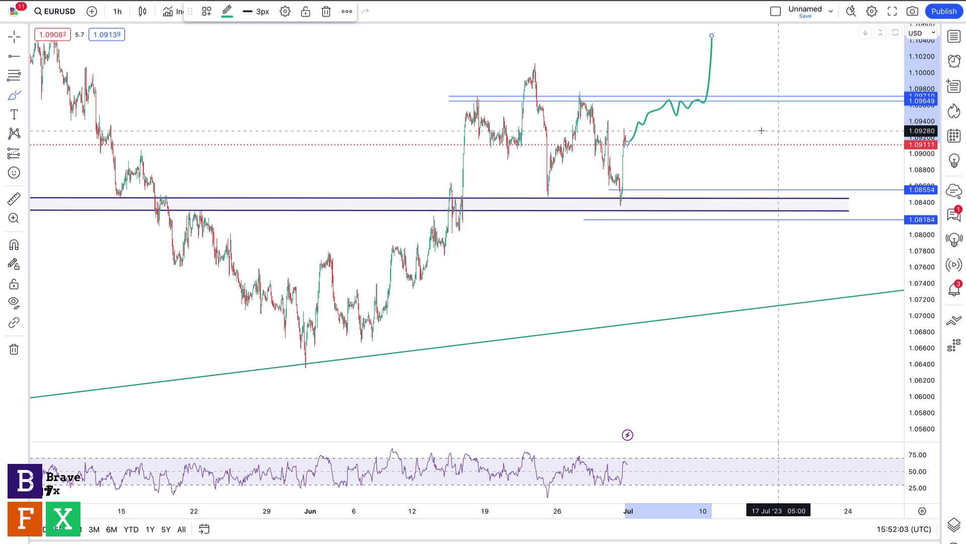
{"action": "left_click_drag", "start_coordinate": [748, 135], "coordinate": [748, 211]}
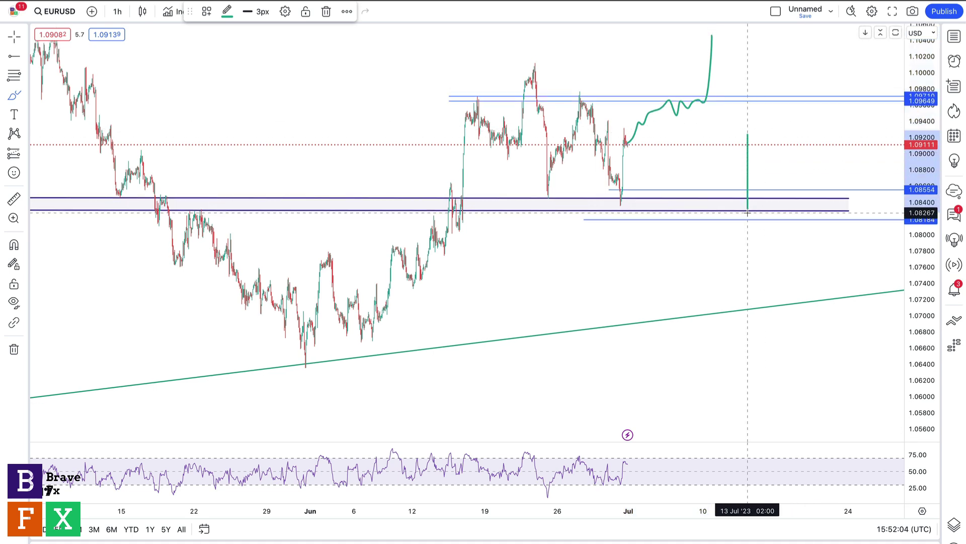
{"action": "left_click", "coordinate": [324, 11]}
Step: Brush an alternative path dipping from the current price through the purple zone towards 1.08184 and rebounding to about 1.099
{"action": "left_click_drag", "start_coordinate": [427, 108], "coordinate": [424, 189]}
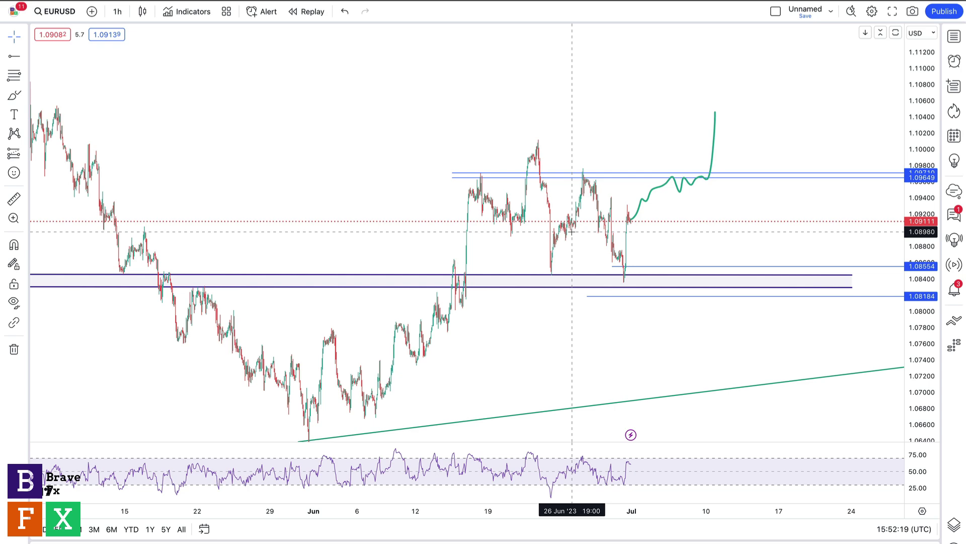
{"action": "left_click_drag", "start_coordinate": [446, 505], "coordinate": [664, 507]}
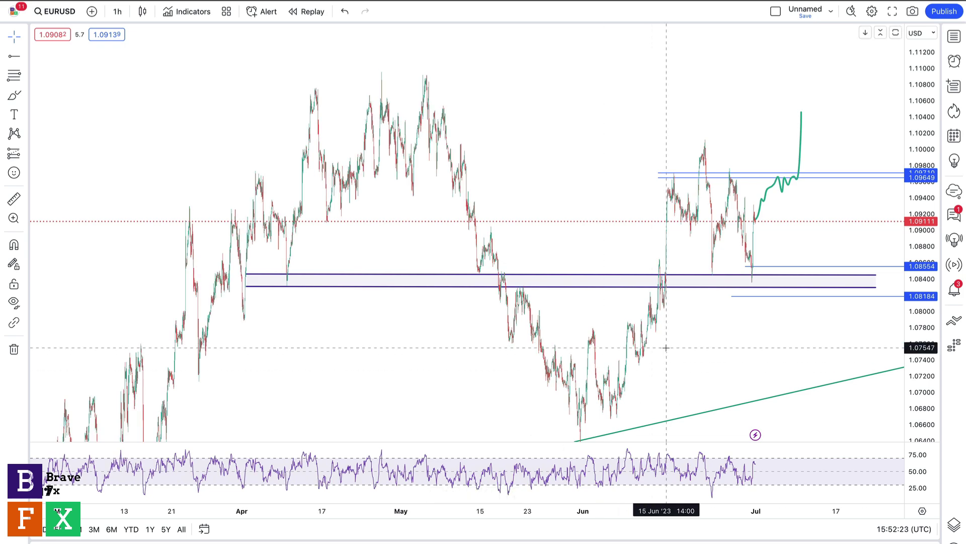
{"action": "left_click_drag", "start_coordinate": [666, 347], "coordinate": [628, 314]}
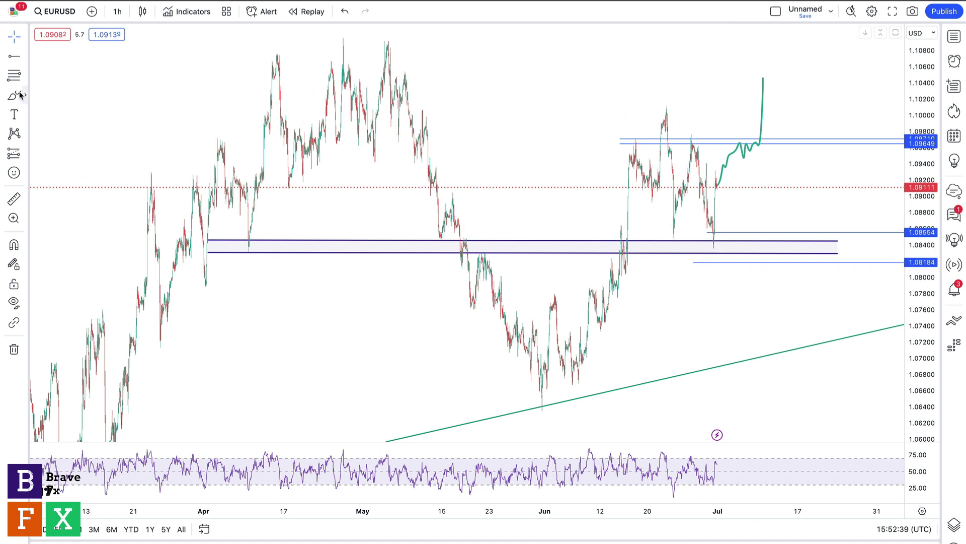
{"action": "mouse_move", "coordinate": [719, 184]}
{"action": "left_mouse_down"}
{"action": "mouse_move", "coordinate": [772, 259]}
{"action": "mouse_move", "coordinate": [829, 120]}
{"action": "left_mouse_up"}
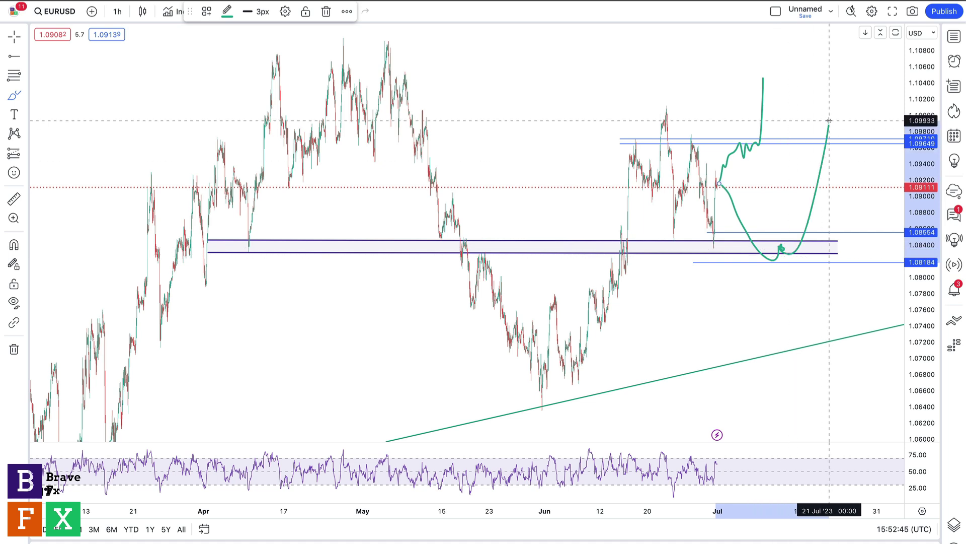
Step: Delete both brushed paths: the rebound through the purple zone and the bullish breakout above 1.09649
{"action": "key", "text": "Delete"}
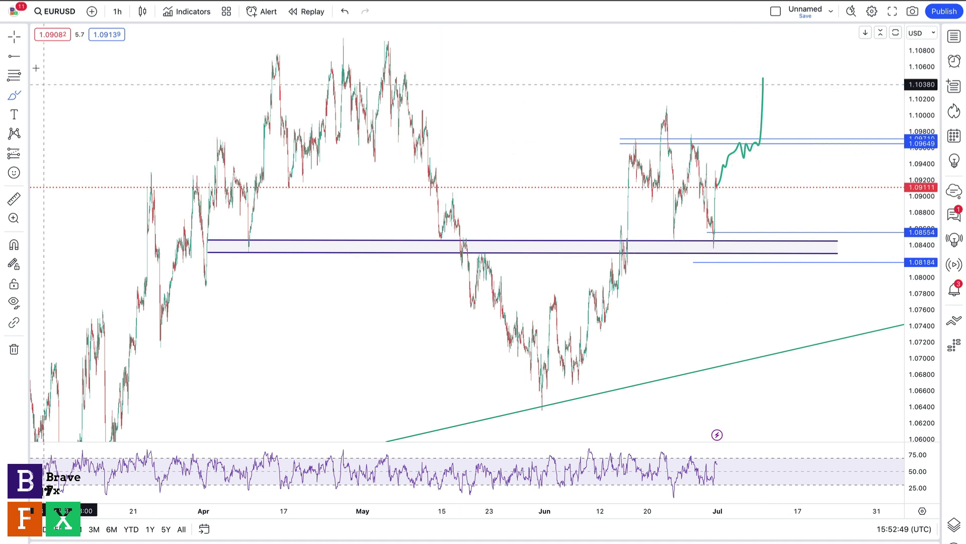
{"action": "left_click", "coordinate": [16, 38]}
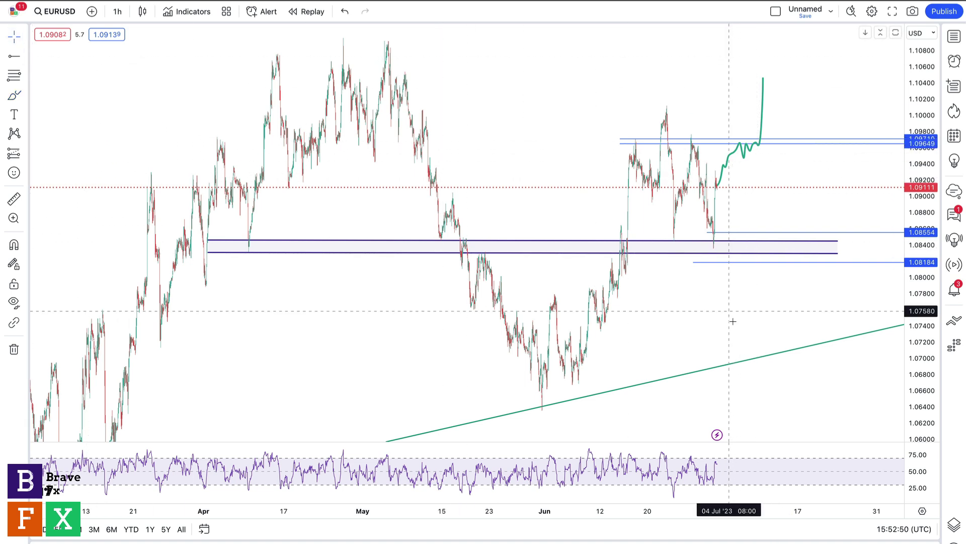
{"action": "left_click", "coordinate": [746, 157]}
{"action": "key", "text": "Delete"}
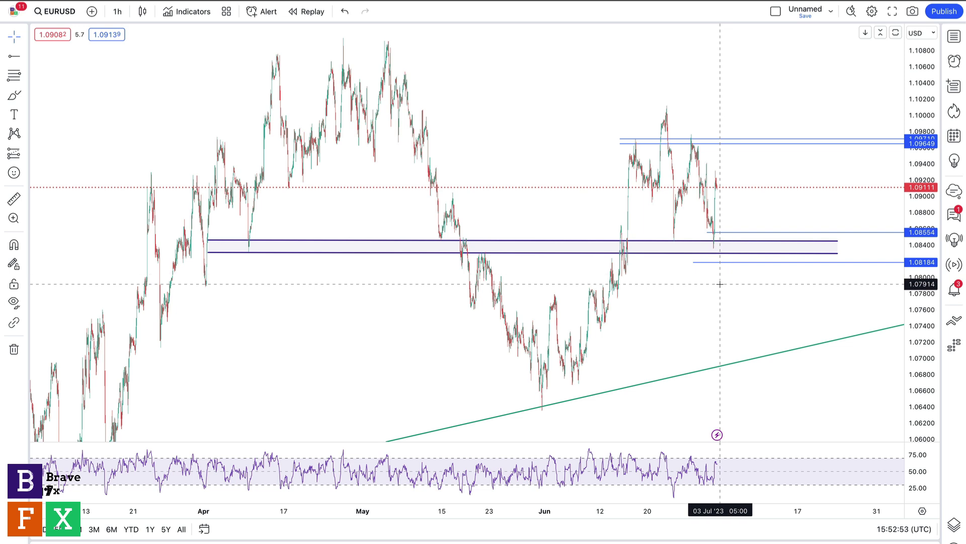
Step: Brush a drop from 1.08554 to the rising trend line rebounding to about 1.104, and a bounce from the circled 1.05326 zone to about 1.081
{"action": "left_click_drag", "start_coordinate": [848, 257], "coordinate": [832, 228]}
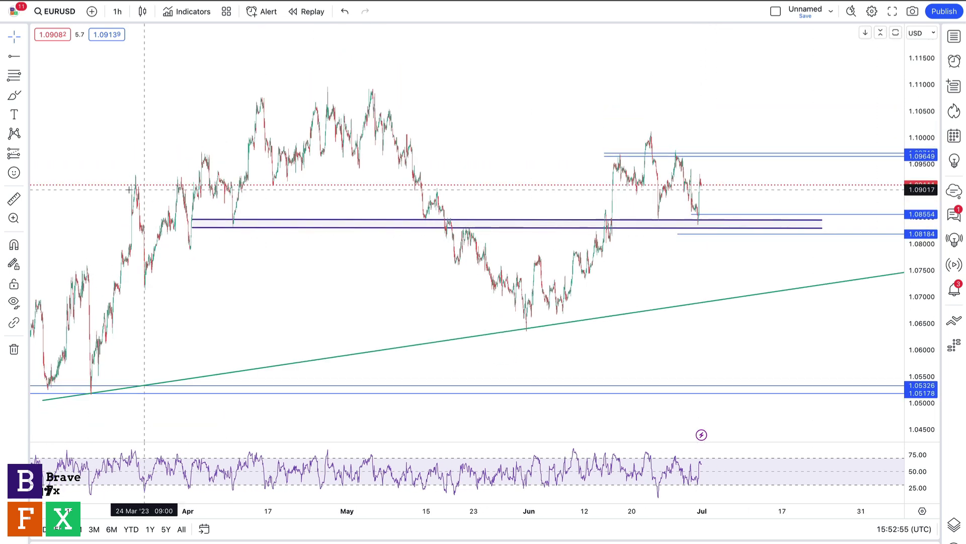
{"action": "left_click", "coordinate": [14, 95]}
{"action": "mouse_move", "coordinate": [722, 215]}
{"action": "left_mouse_down"}
{"action": "mouse_move", "coordinate": [790, 289]}
{"action": "mouse_move", "coordinate": [840, 117]}
{"action": "left_mouse_up"}
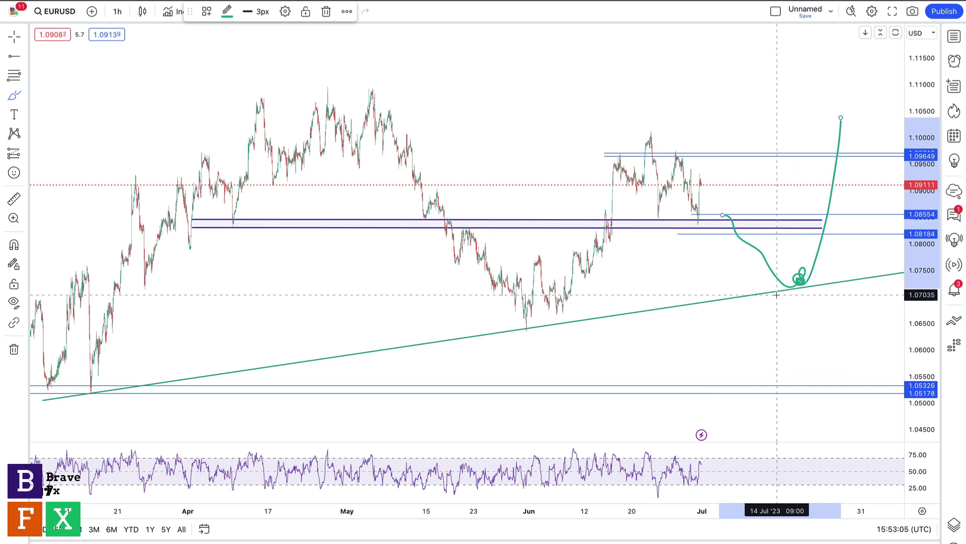
{"action": "mouse_move", "coordinate": [796, 376]}
{"action": "left_mouse_down"}
{"action": "mouse_move", "coordinate": [823, 394]}
{"action": "mouse_move", "coordinate": [806, 388]}
{"action": "mouse_move", "coordinate": [848, 325]}
{"action": "mouse_move", "coordinate": [879, 240]}
{"action": "left_mouse_up"}
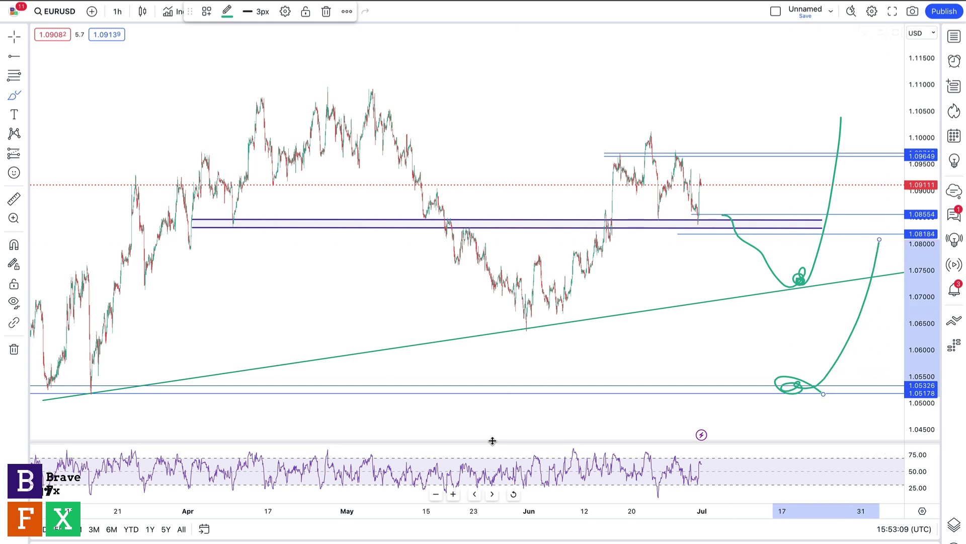
Step: Replace the brushed trend-line rebound with a bearish path from the current price, consolidating in the purple zone and dropping to about 1.064
{"action": "left_click", "coordinate": [436, 494]}
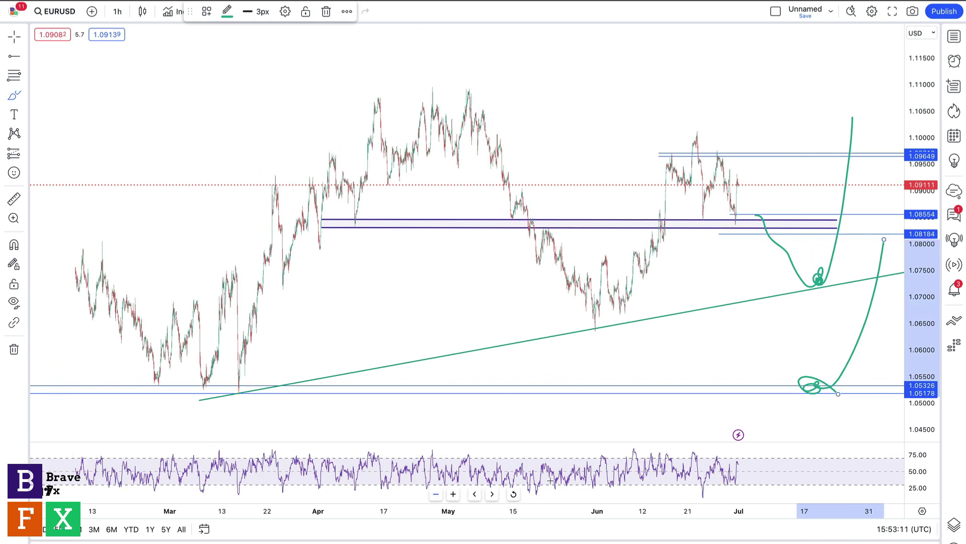
{"action": "left_click_drag", "start_coordinate": [931, 93], "coordinate": [929, 112]}
{"action": "key", "text": "Escape"}
{"action": "left_click_drag", "start_coordinate": [548, 149], "coordinate": [474, 144]}
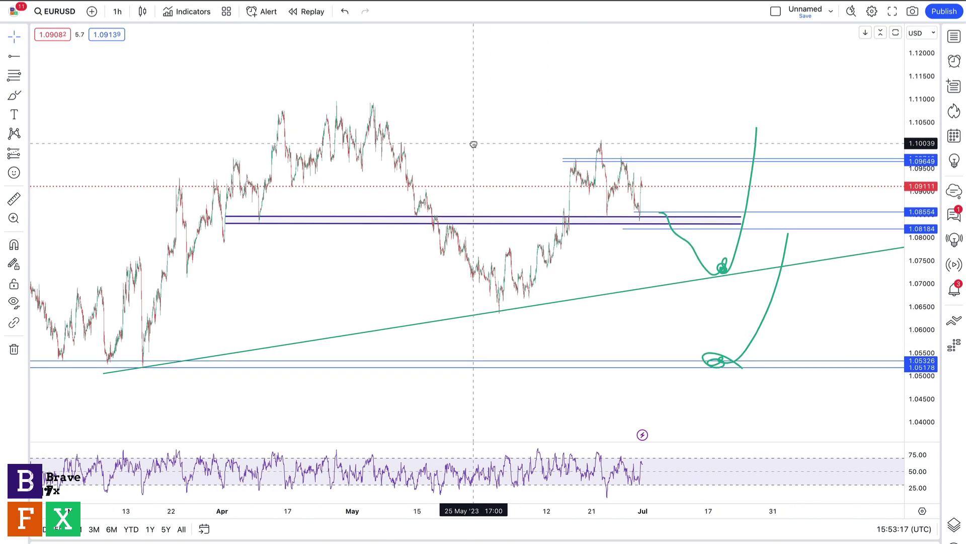
{"action": "left_click", "coordinate": [695, 257]}
{"action": "key", "text": "Delete"}
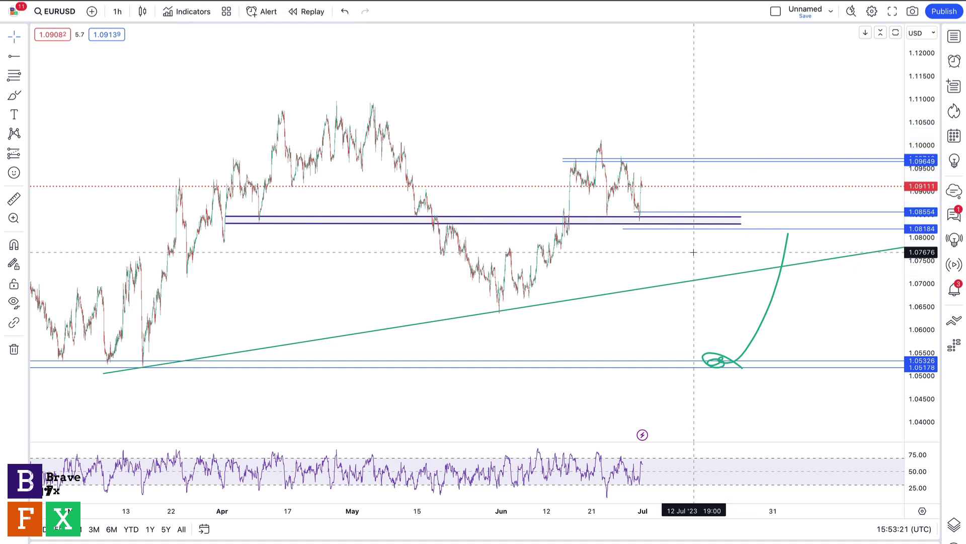
{"action": "left_click", "coordinate": [14, 95]}
{"action": "mouse_move", "coordinate": [643, 189]}
{"action": "left_mouse_down"}
{"action": "mouse_move", "coordinate": [657, 220]}
{"action": "mouse_move", "coordinate": [662, 206]}
{"action": "mouse_move", "coordinate": [689, 214]}
{"action": "mouse_move", "coordinate": [731, 312]}
{"action": "left_mouse_up"}
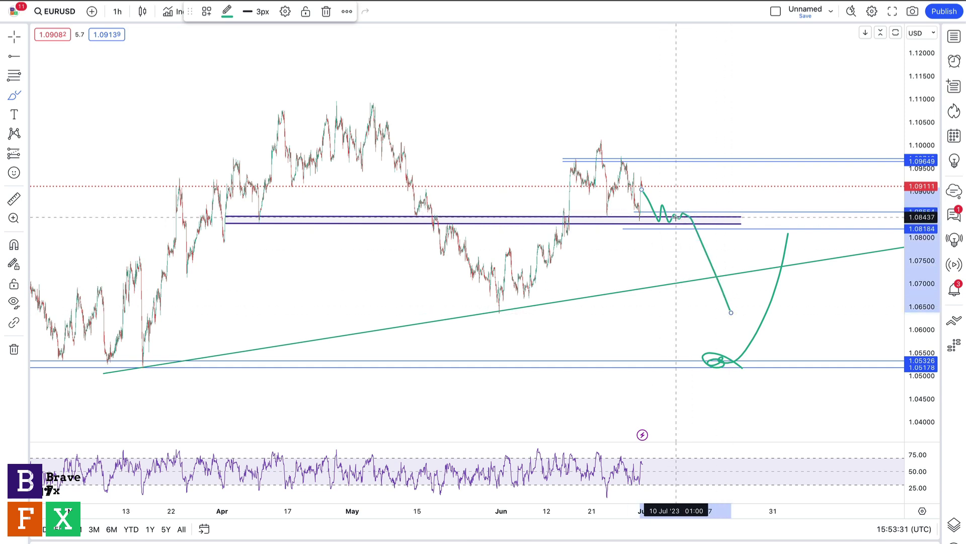
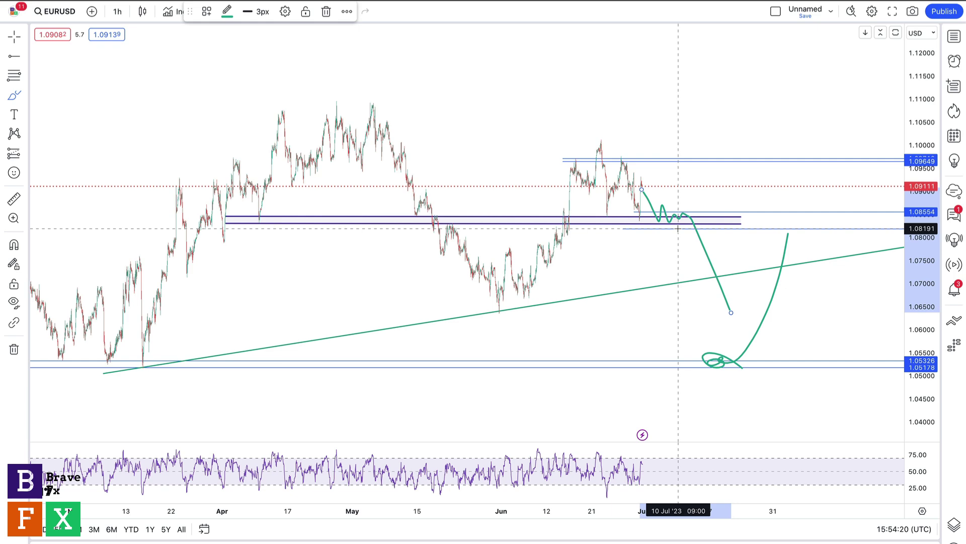
Step: Switch to the USOIL chart and inspect the June price range between the two purple zones
{"action": "key", "text": "ctrl+Tab"}
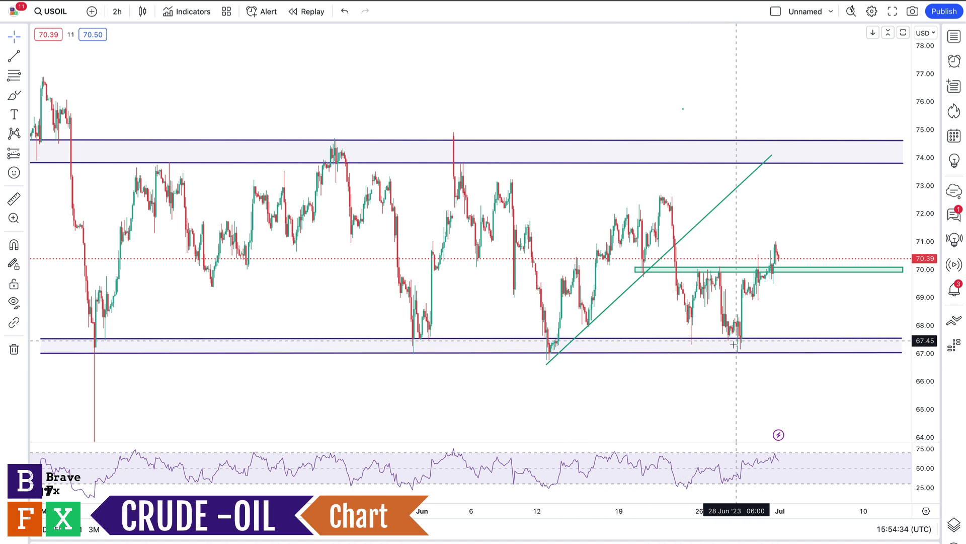
{"action": "left_click", "coordinate": [787, 353]}
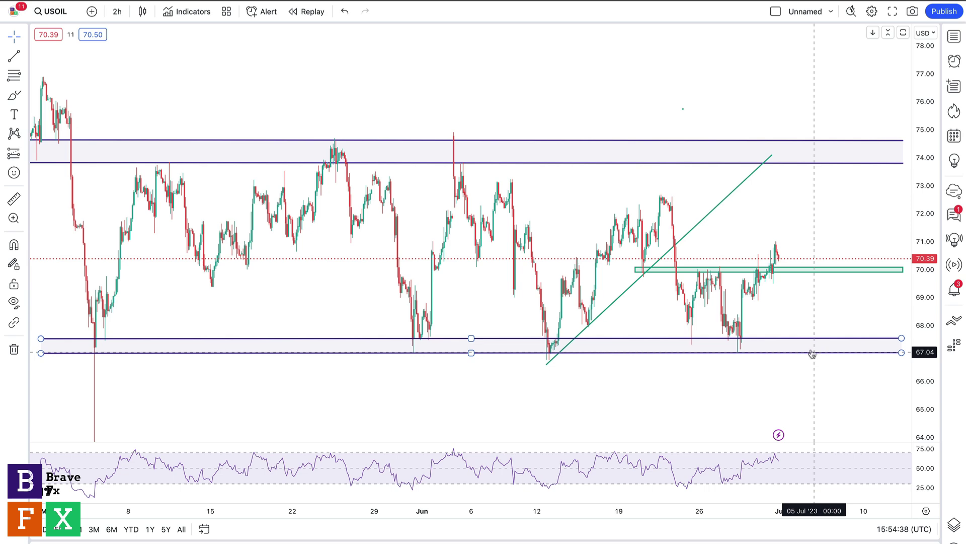
{"action": "left_click", "coordinate": [809, 358]}
{"action": "left_click_drag", "start_coordinate": [803, 380], "coordinate": [803, 330]}
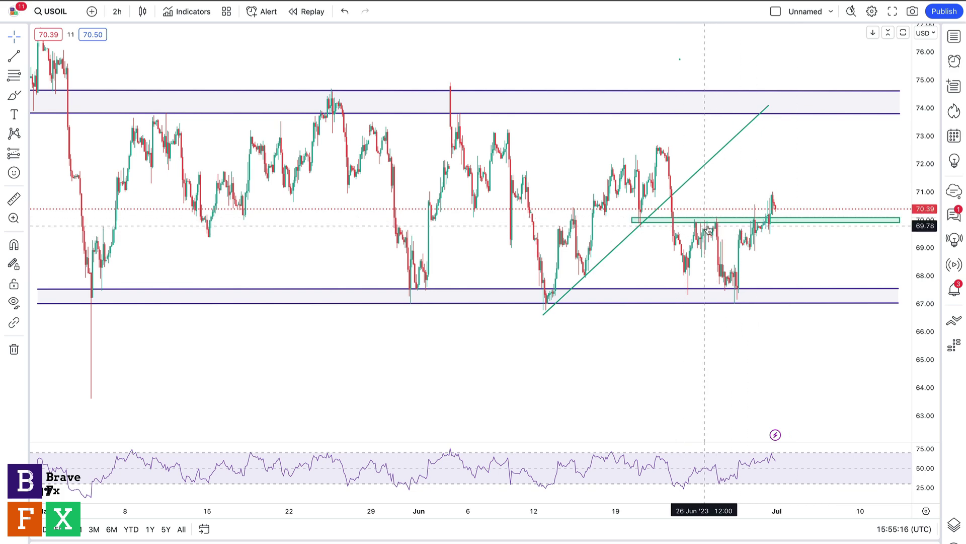
{"action": "scroll", "coordinate": [760, 276], "scroll_direction": "right", "scroll_amount": 5}
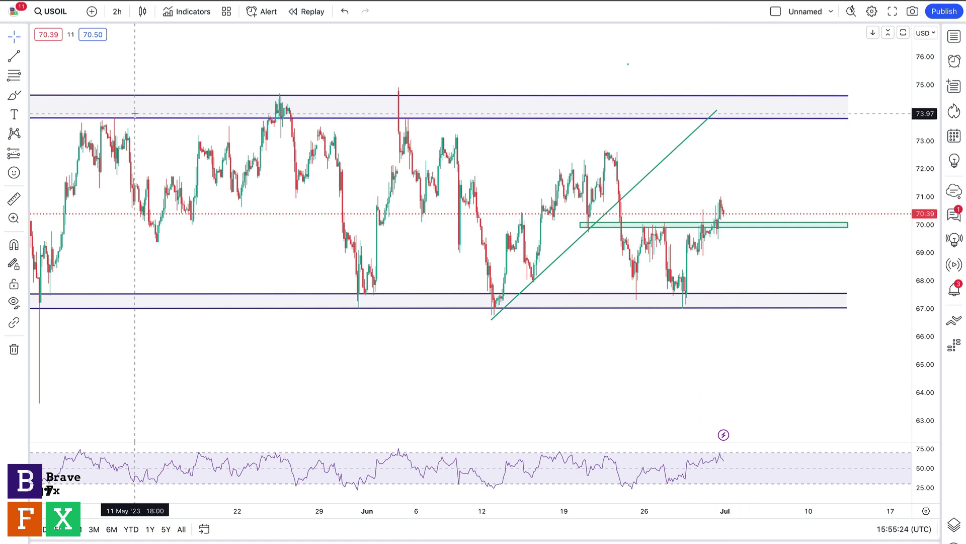
Step: Brush a path from the current price up to about 74, circle the upper purple zone, and continue down to about 69
{"action": "left_click", "coordinate": [14, 96]}
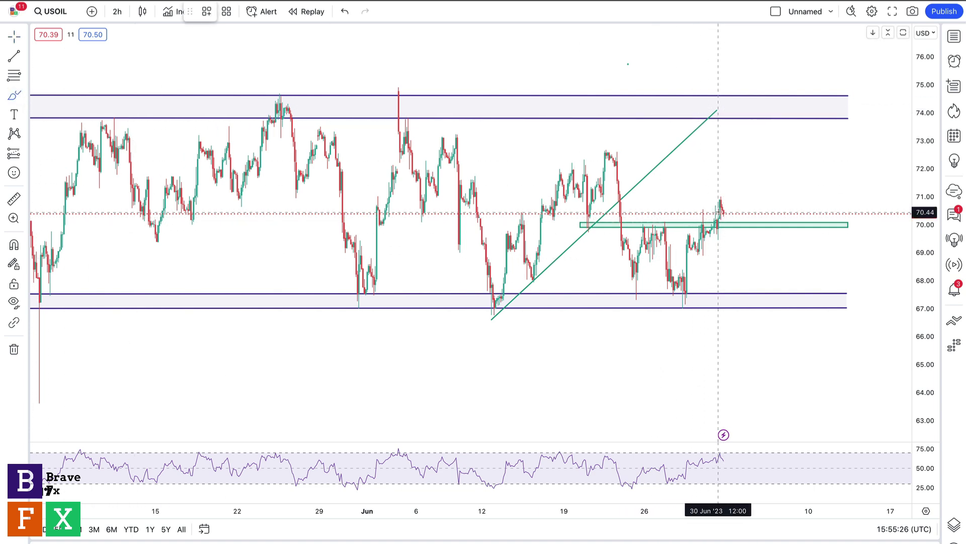
{"action": "mouse_move", "coordinate": [723, 207]}
{"action": "left_mouse_down"}
{"action": "mouse_move", "coordinate": [748, 206]}
{"action": "mouse_move", "coordinate": [779, 113]}
{"action": "left_mouse_up"}
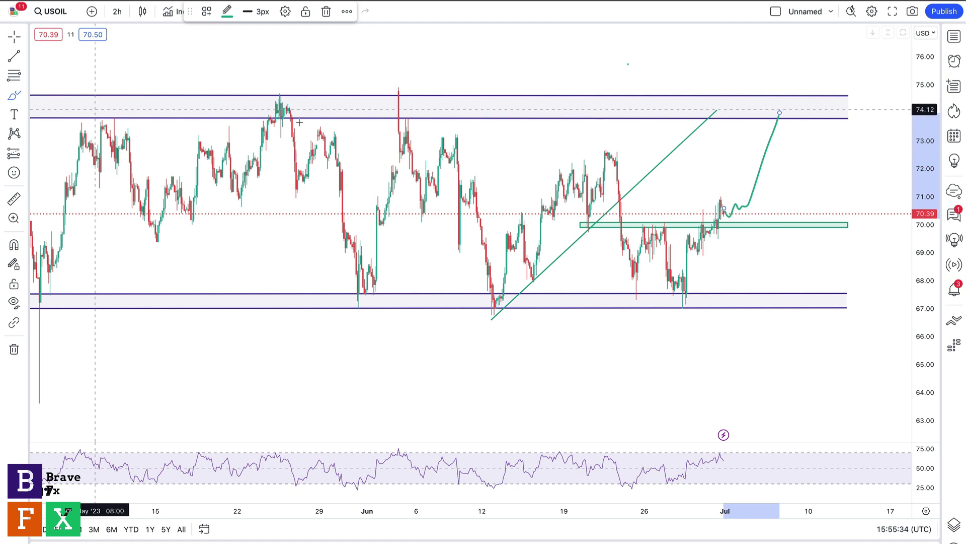
{"action": "key", "text": "Escape"}
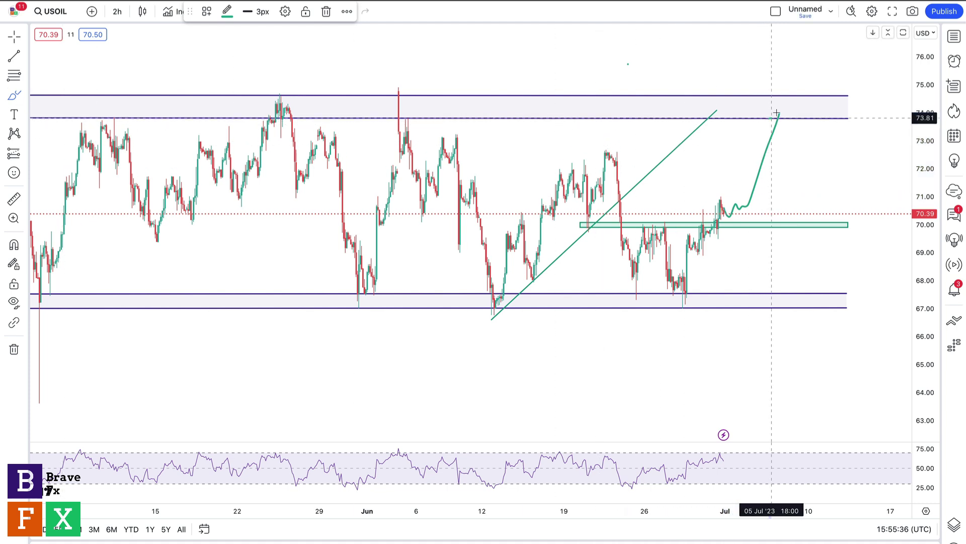
{"action": "mouse_move", "coordinate": [776, 112]}
{"action": "left_mouse_down"}
{"action": "mouse_move", "coordinate": [765, 103]}
{"action": "mouse_move", "coordinate": [788, 98]}
{"action": "mouse_move", "coordinate": [816, 178]}
{"action": "left_mouse_up"}
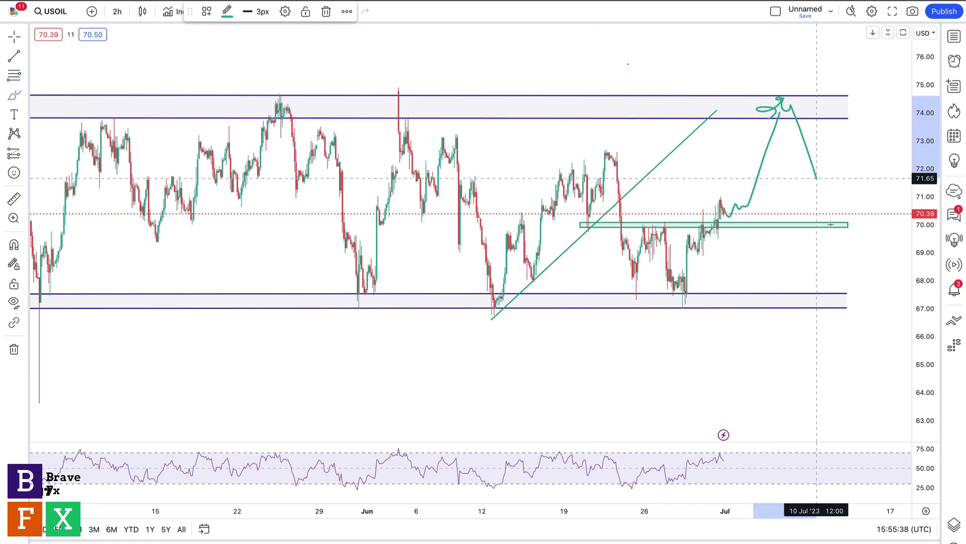
{"action": "left_click_drag", "start_coordinate": [831, 224], "coordinate": [841, 250]}
Step: Set the USOIL chart to the 6-hour timeframe to show its price history back to October 2022
{"action": "left_click", "coordinate": [117, 11]}
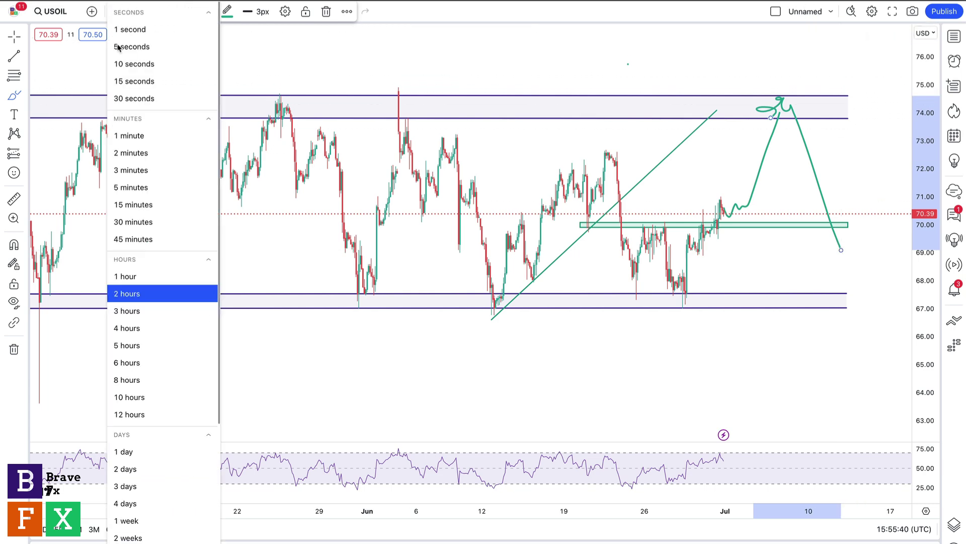
{"action": "left_click", "coordinate": [129, 363]}
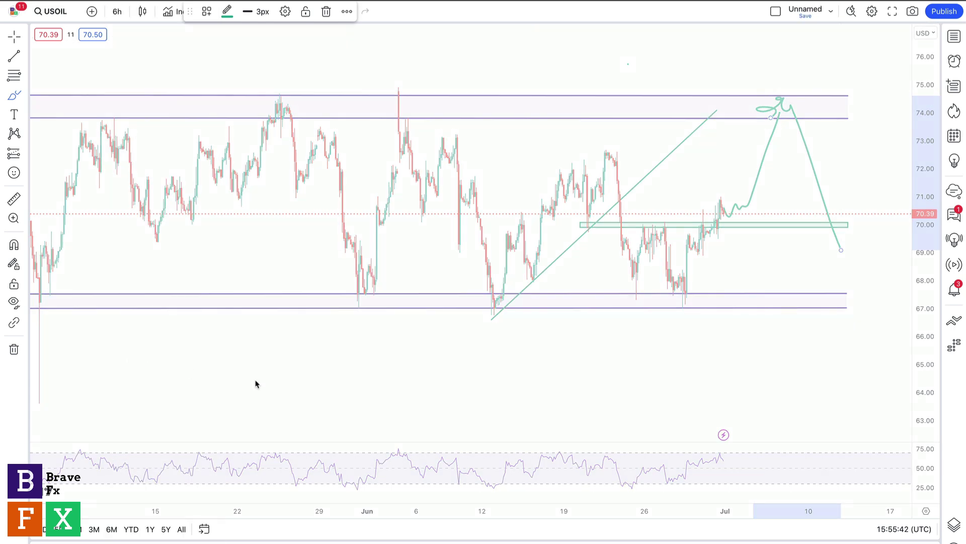
{"action": "left_click_drag", "start_coordinate": [432, 501], "coordinate": [549, 509]}
{"action": "left_click_drag", "start_coordinate": [931, 174], "coordinate": [931, 216]}
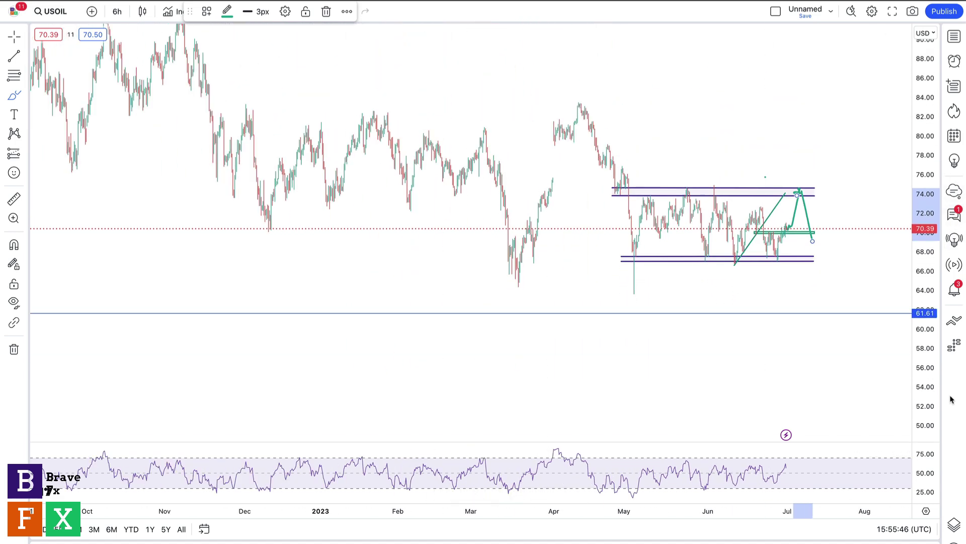
{"action": "left_click_drag", "start_coordinate": [517, 106], "coordinate": [572, 217]}
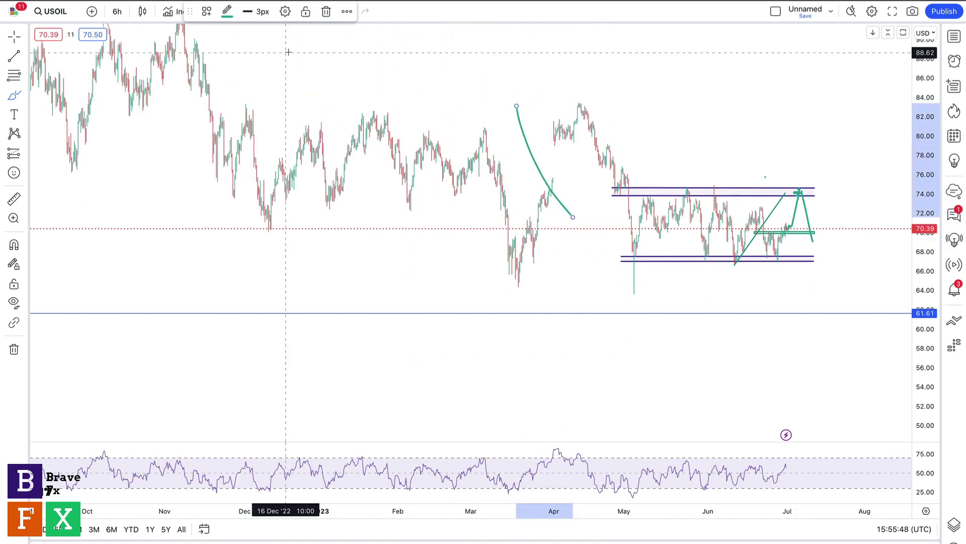
{"action": "left_click", "coordinate": [326, 11]}
{"action": "left_click", "coordinate": [18, 38]}
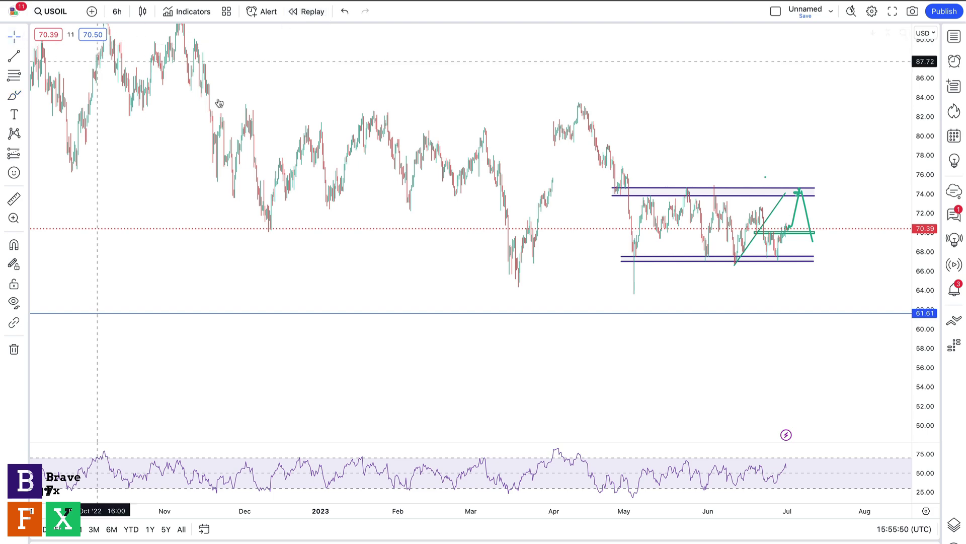
Step: Examine the USOIL decline from mid-2022 down to the current range and the 61.61 level
{"action": "left_click_drag", "start_coordinate": [290, 129], "coordinate": [328, 253]}
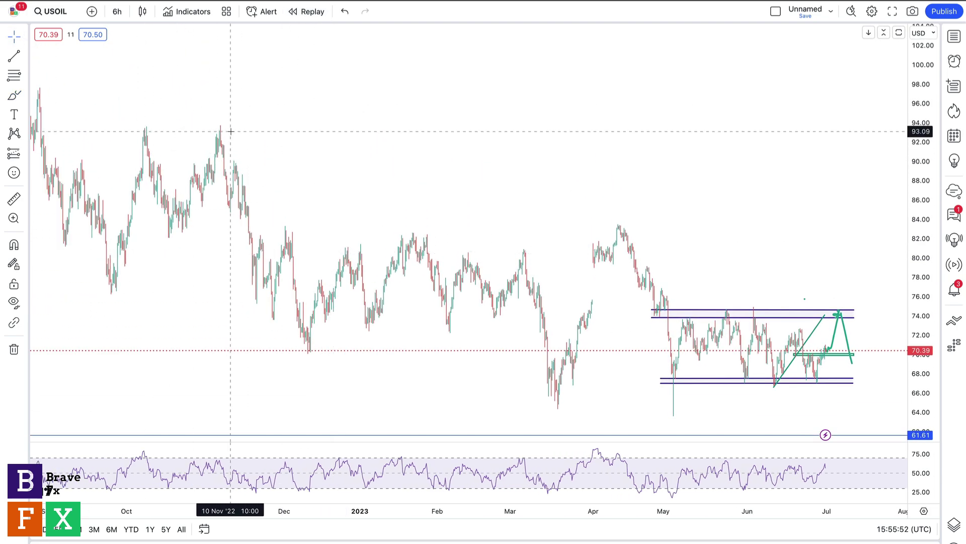
{"action": "left_click_drag", "start_coordinate": [279, 117], "coordinate": [447, 163]}
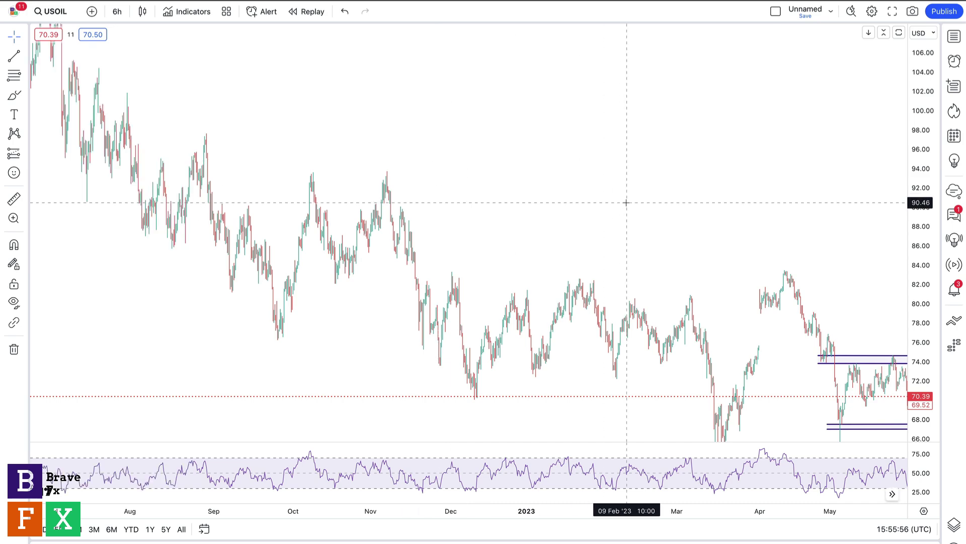
{"action": "scroll", "coordinate": [626, 202], "scroll_direction": "right", "scroll_amount": 10}
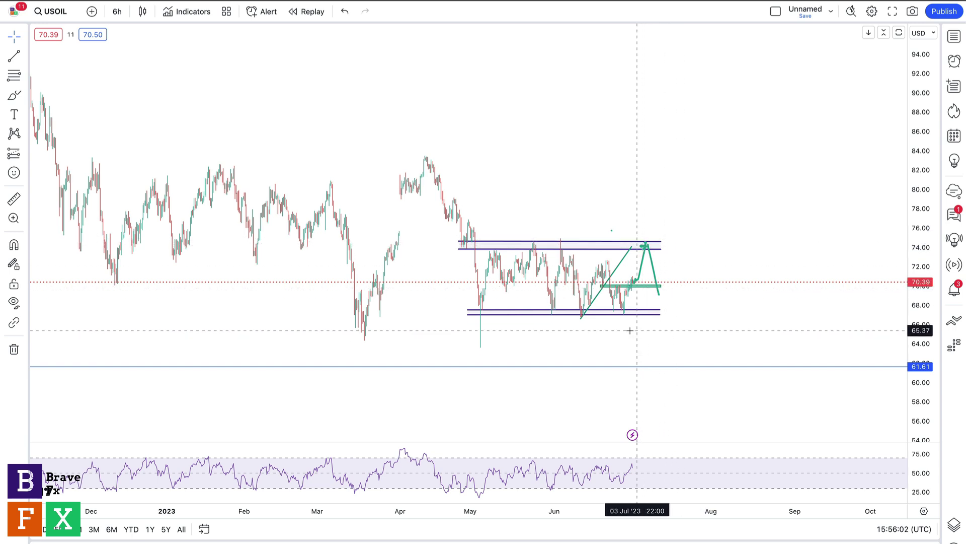
Step: Return the USOIL chart to the 2-hour timeframe, framing the range between the purple zones and the 61.61 level
{"action": "left_click", "coordinate": [117, 13]}
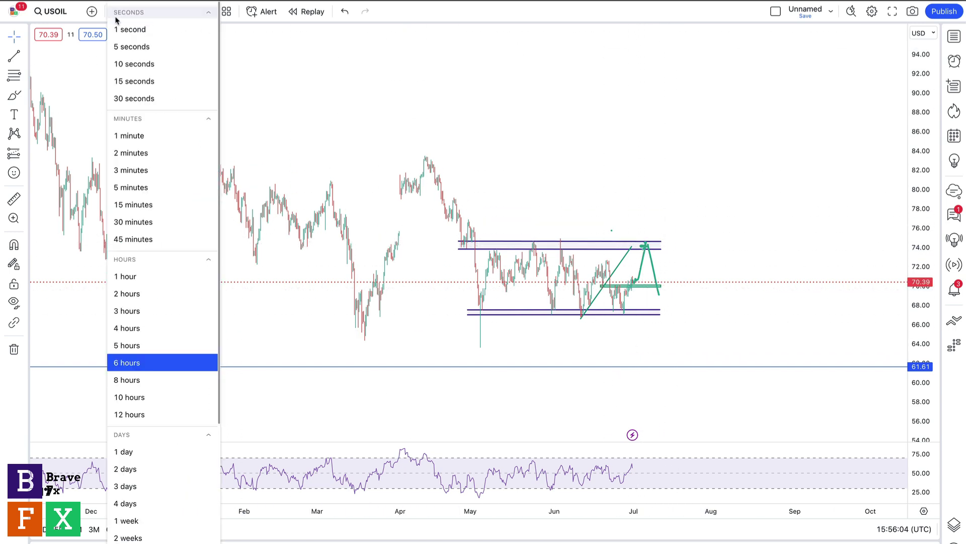
{"action": "left_click", "coordinate": [141, 292]}
{"action": "scroll", "coordinate": [424, 352], "scroll_direction": "up", "scroll_amount": 3}
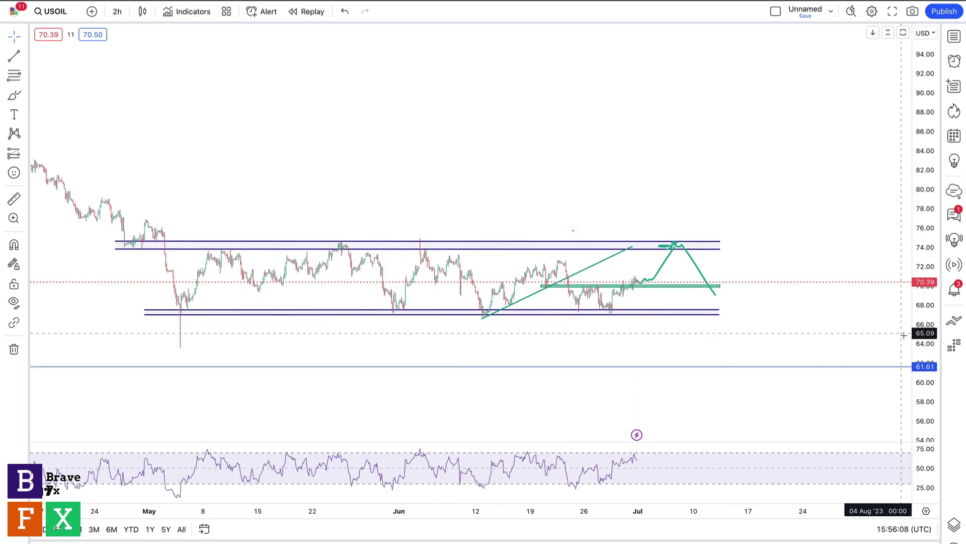
{"action": "left_click_drag", "start_coordinate": [916, 211], "coordinate": [916, 185]}
{"action": "left_click_drag", "start_coordinate": [766, 181], "coordinate": [787, 103]}
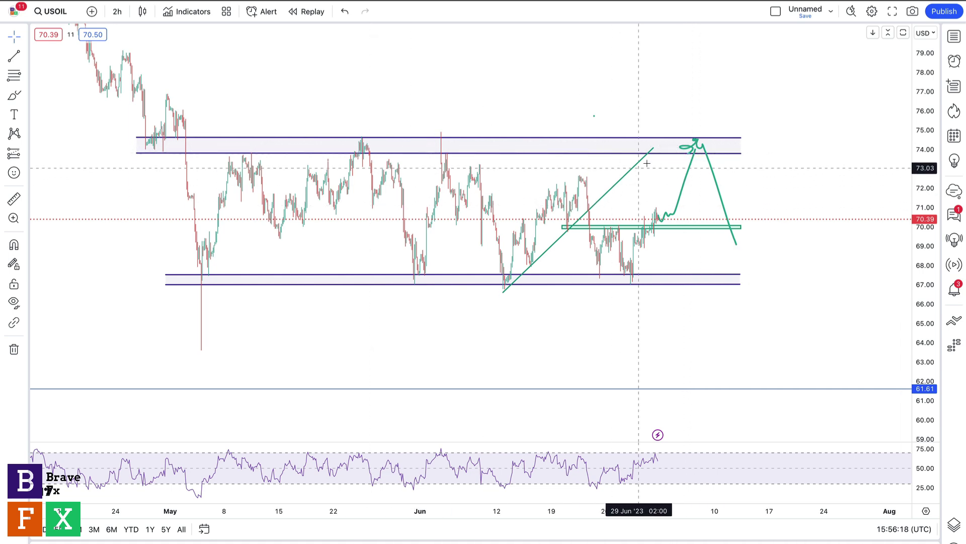
Step: Delete both brushed strokes: the rise to the upper purple zone and the circled drop to about 69
{"action": "left_click", "coordinate": [688, 175]}
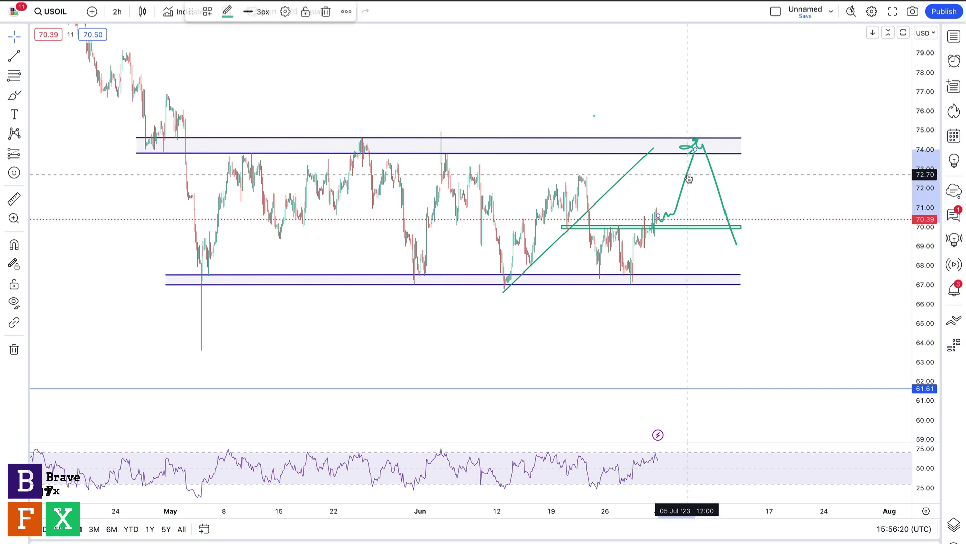
{"action": "key", "text": "Delete"}
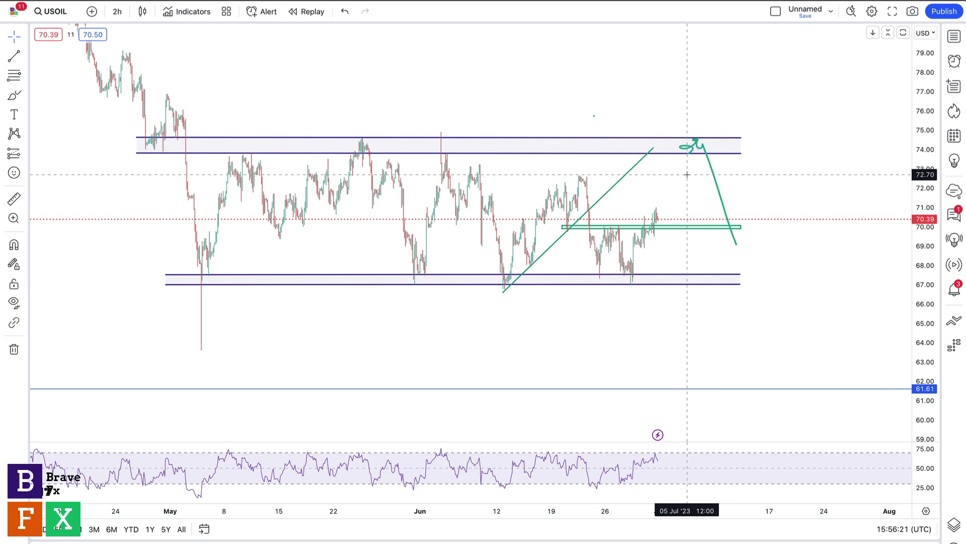
{"action": "left_click", "coordinate": [720, 191]}
{"action": "key", "text": "Delete"}
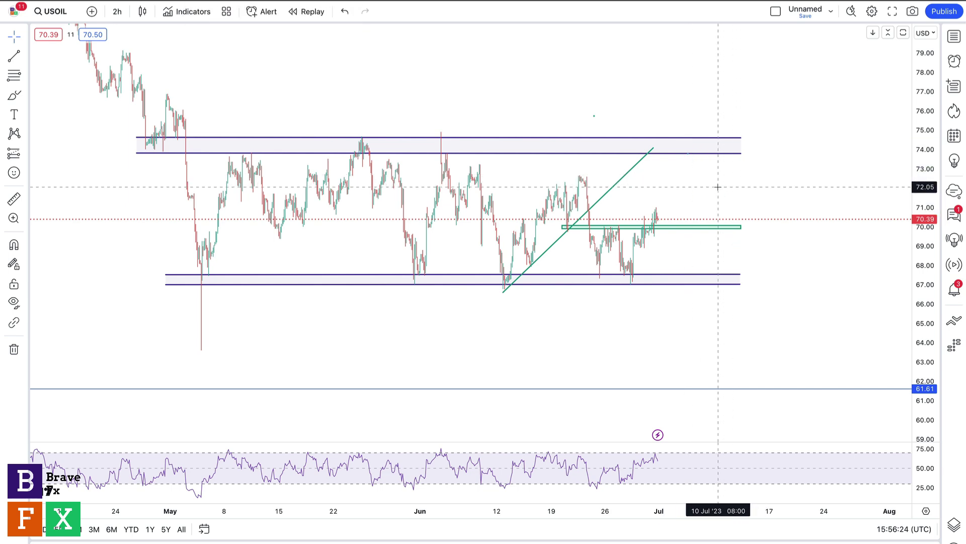
Step: Brush a bullish path from the current price, consolidating just above the green 70 zone and rising to about 74.8
{"action": "left_click", "coordinate": [662, 228]}
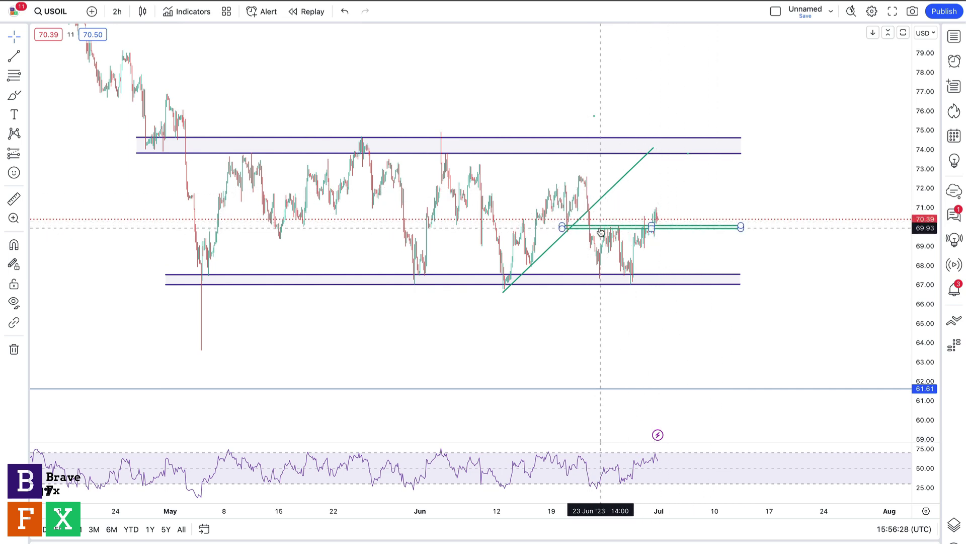
{"action": "left_click", "coordinate": [649, 217]}
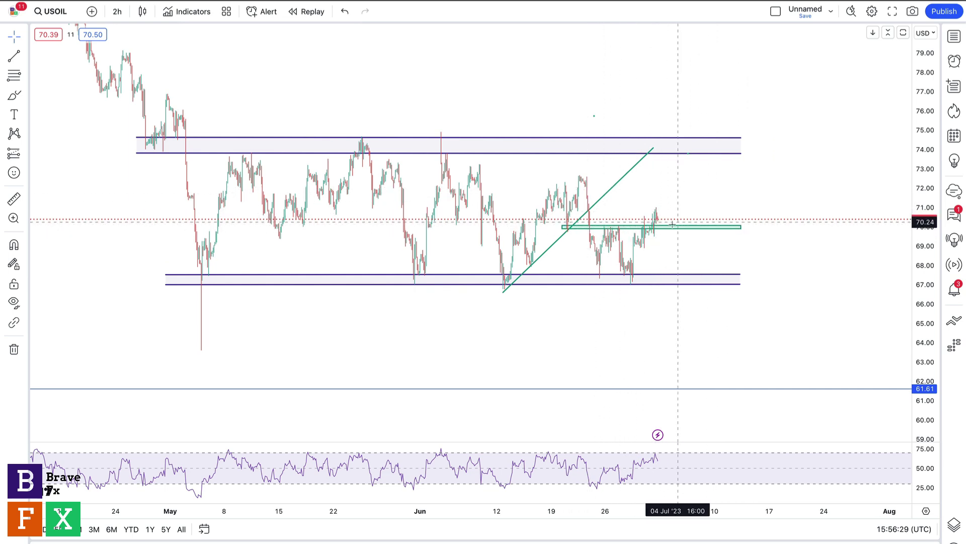
{"action": "left_click", "coordinate": [10, 98]}
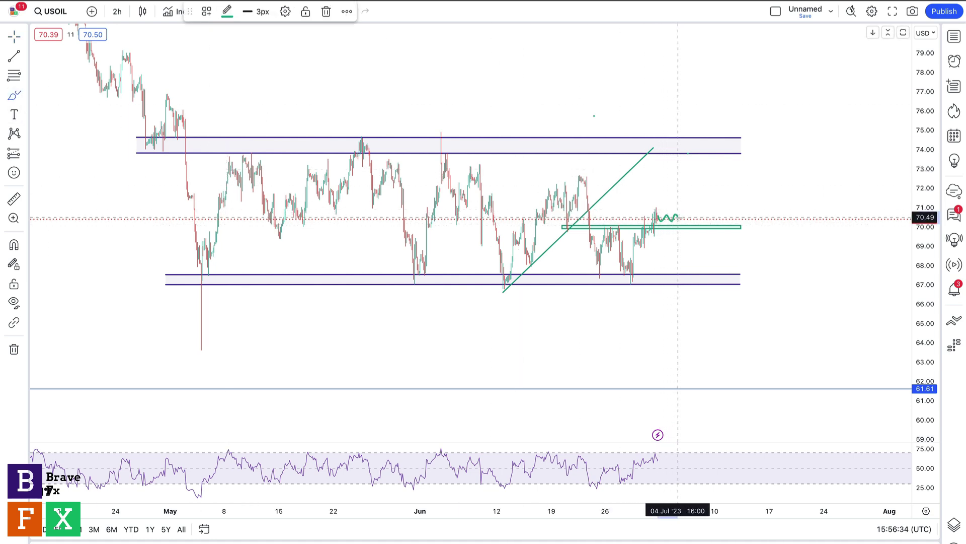
{"action": "left_click_drag", "start_coordinate": [678, 217], "coordinate": [688, 135]}
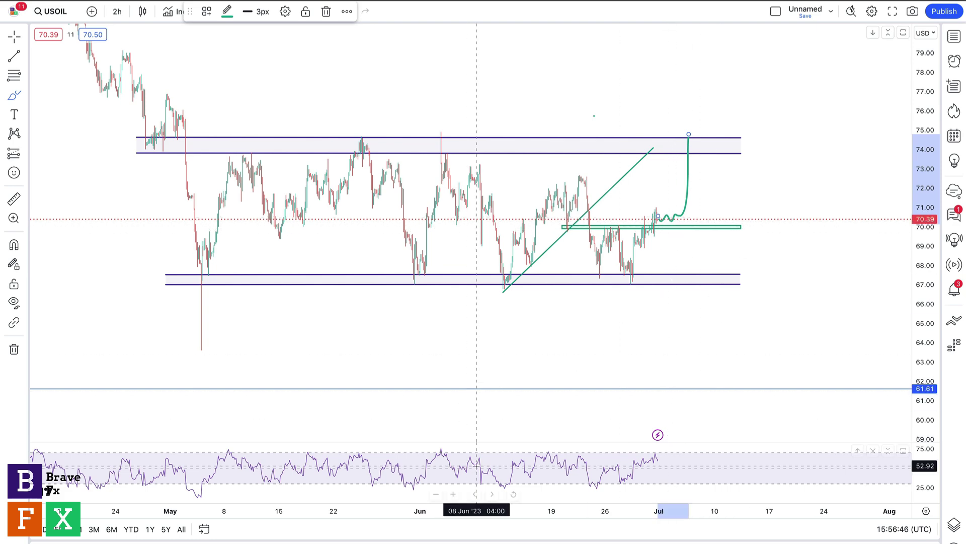
{"action": "left_click", "coordinate": [457, 495]}
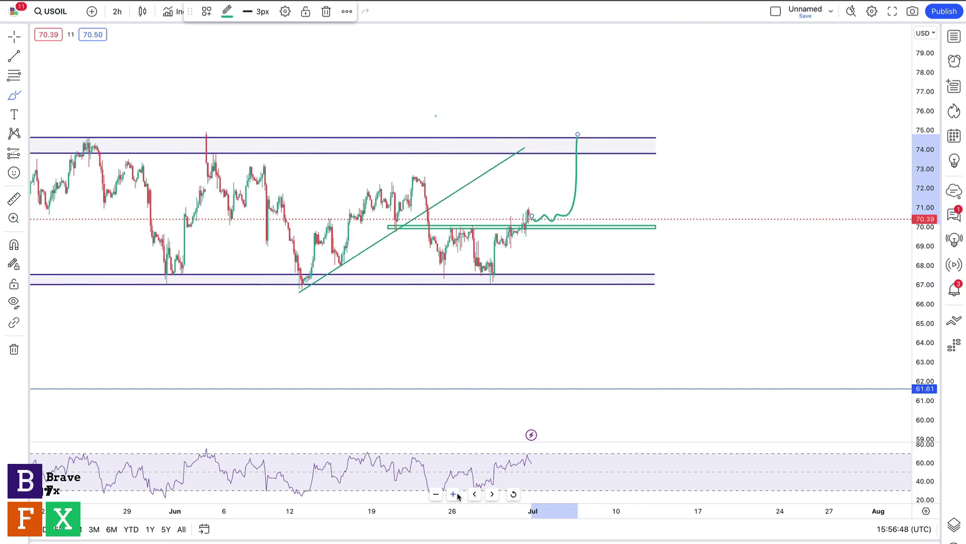
{"action": "left_click", "coordinate": [358, 348]}
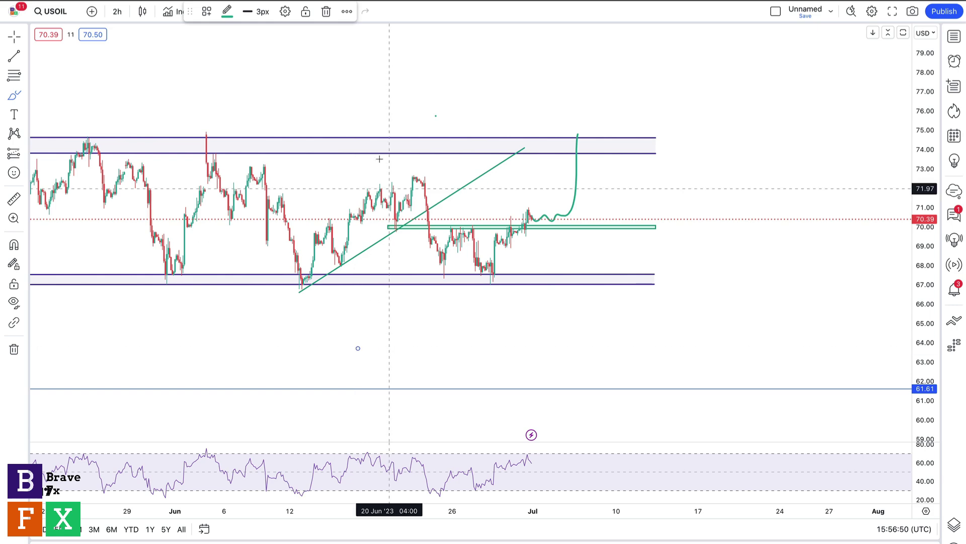
{"action": "left_click", "coordinate": [327, 11]}
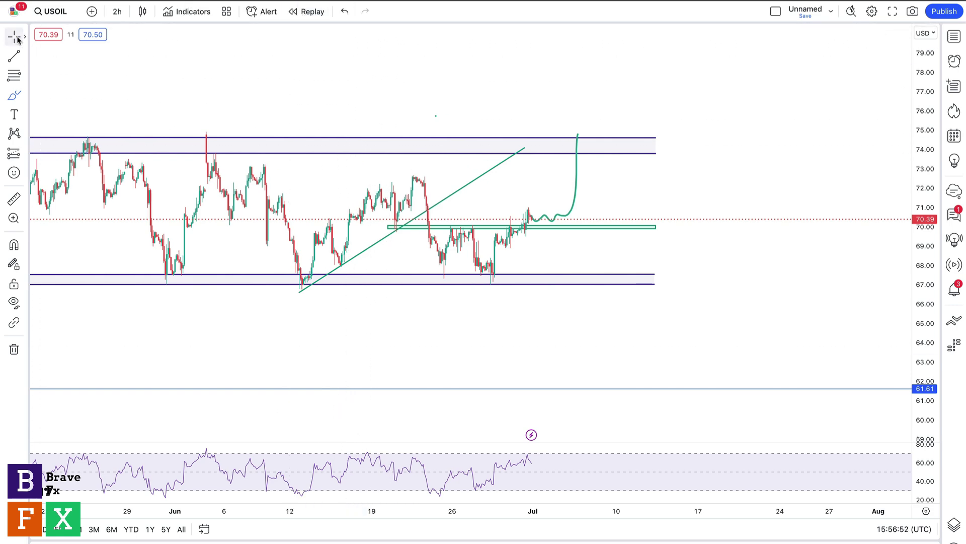
{"action": "left_click_drag", "start_coordinate": [221, 101], "coordinate": [392, 124]}
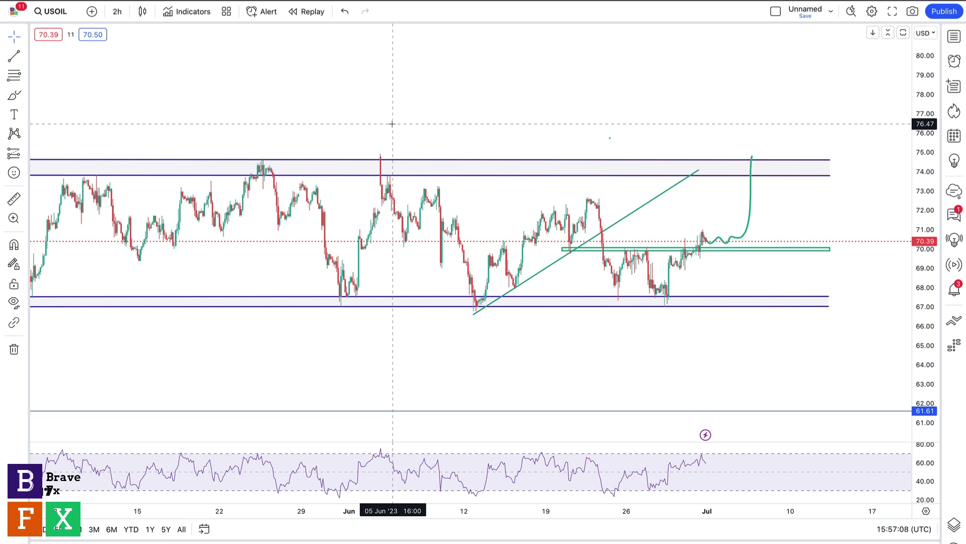
Step: Switch to the NASDAQ chart, set its timeframe to 6 hours, and examine the early 2022 highs at the thick resistance line
{"action": "key", "text": "ctrl+Tab"}
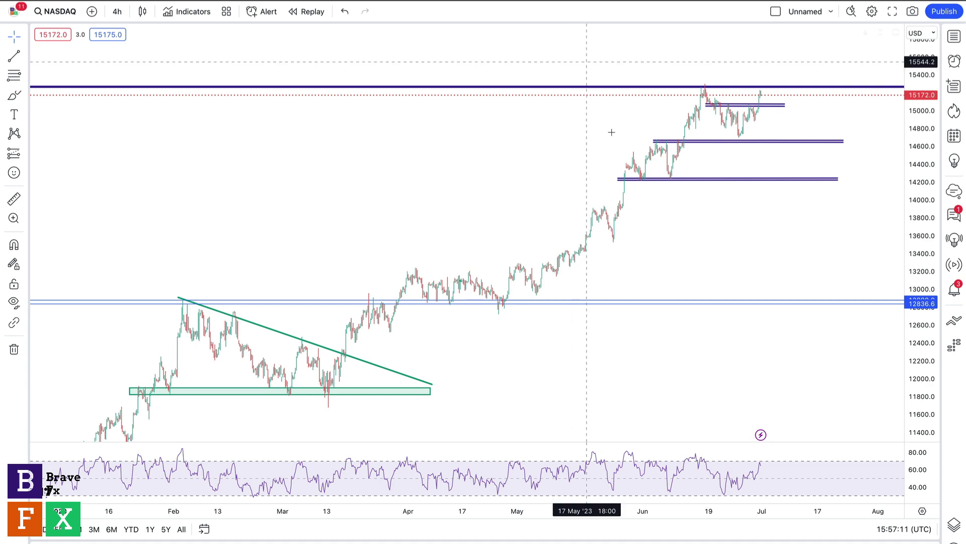
{"action": "left_click_drag", "start_coordinate": [460, 214], "coordinate": [510, 115]}
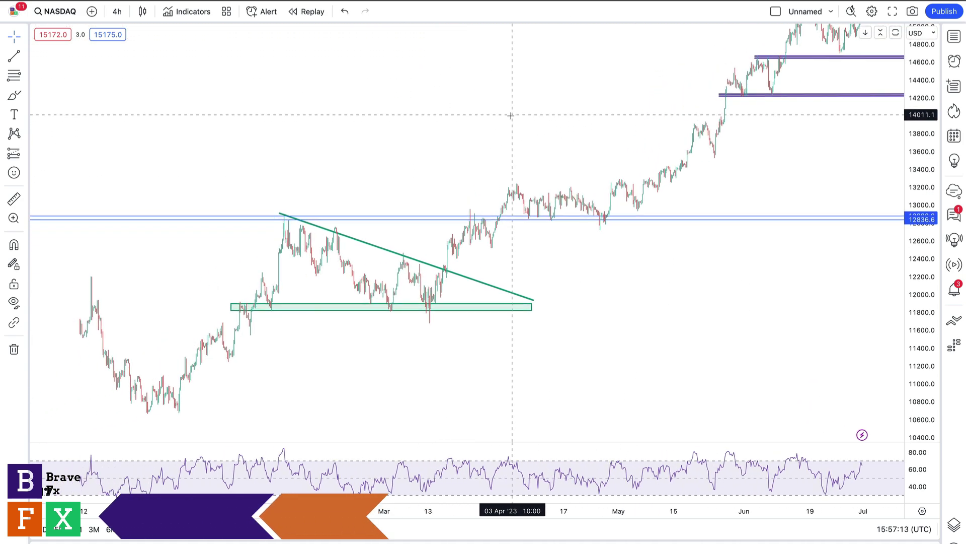
{"action": "left_click", "coordinate": [118, 11]}
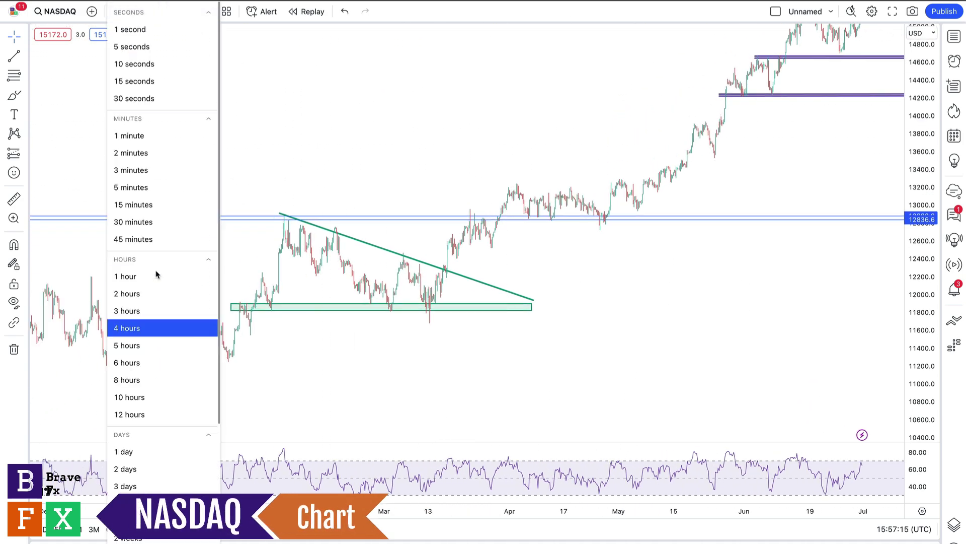
{"action": "left_click", "coordinate": [137, 368]}
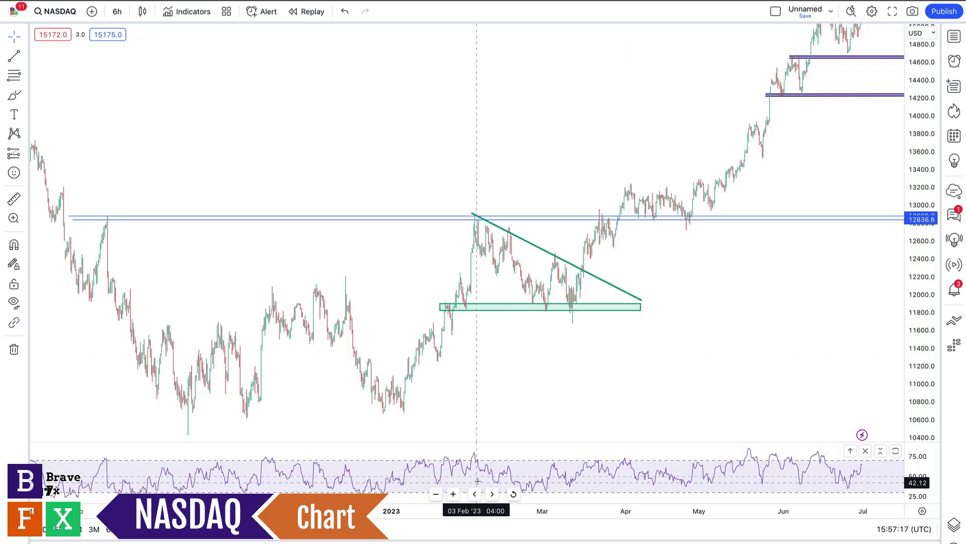
{"action": "left_click", "coordinate": [436, 494]}
{"action": "left_click_drag", "start_coordinate": [570, 138], "coordinate": [918, 237]}
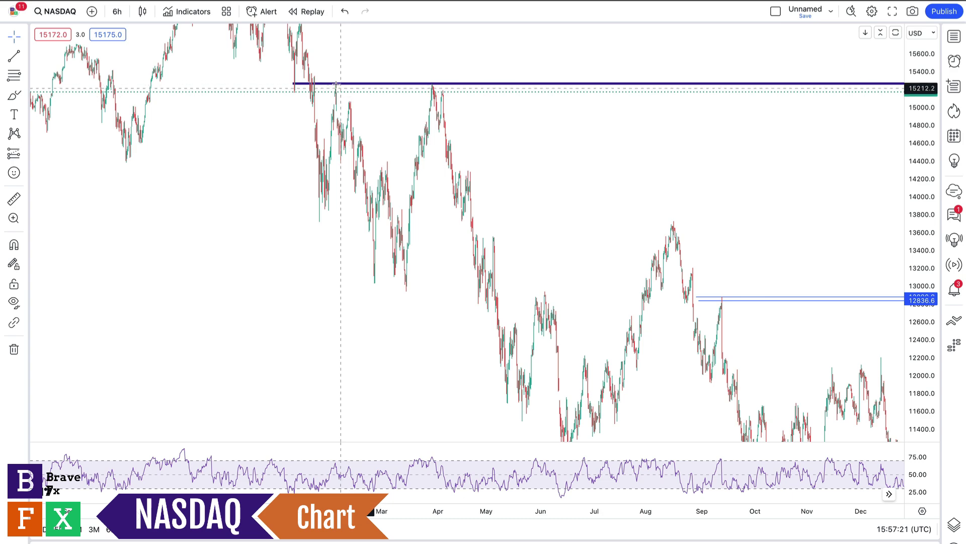
Step: Bring the NASDAQ chart back to the latest prices and view the thick resistance line on the 4-hour timeframe
{"action": "key", "text": "alt+r"}
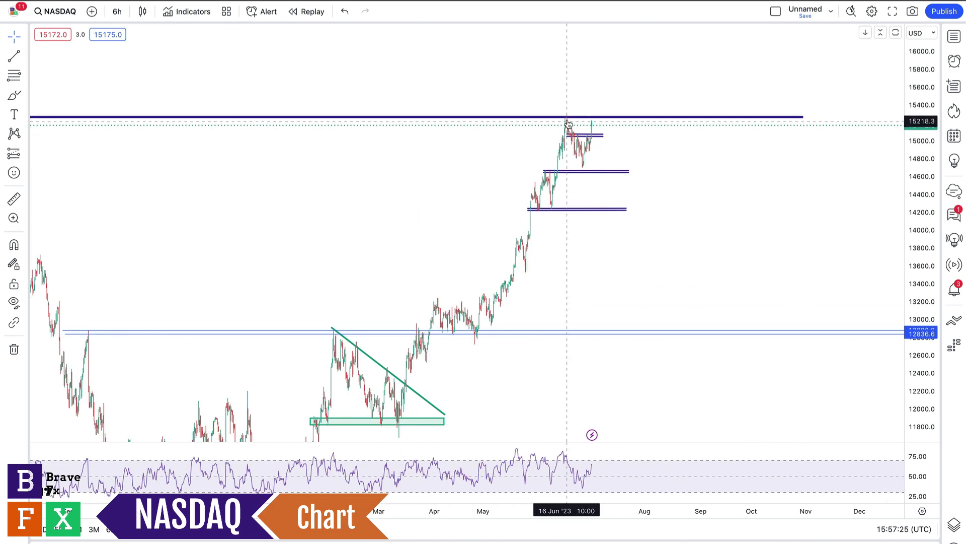
{"action": "left_click", "coordinate": [589, 172]}
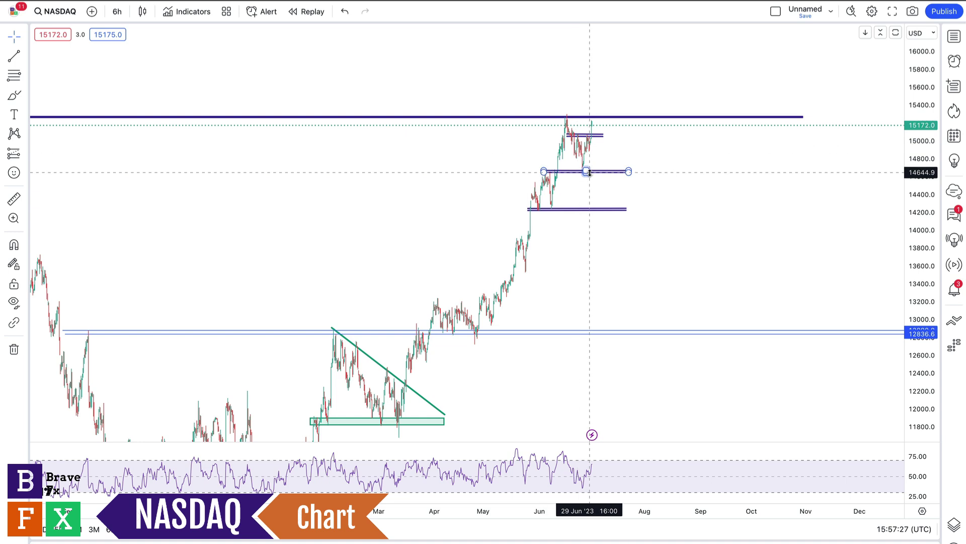
{"action": "left_click", "coordinate": [591, 157]}
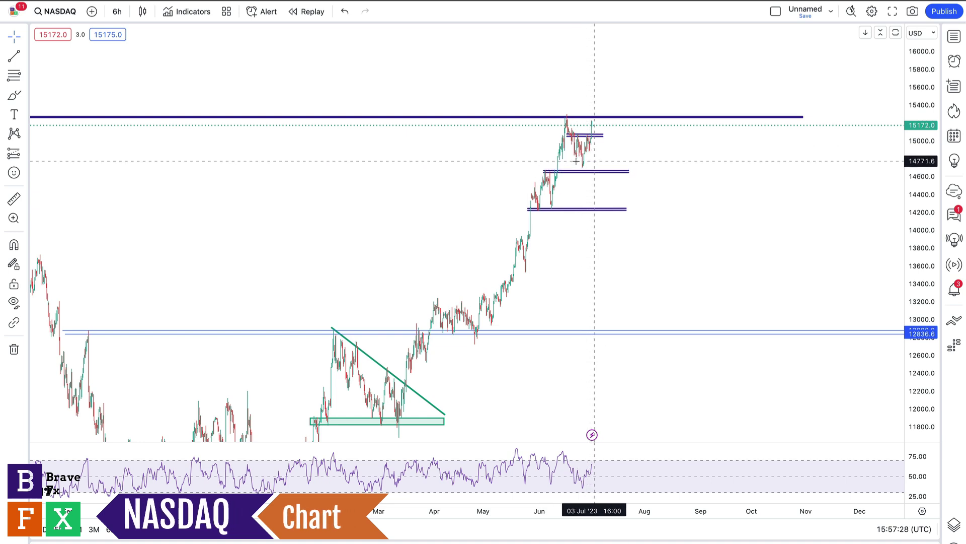
{"action": "left_click", "coordinate": [110, 13]}
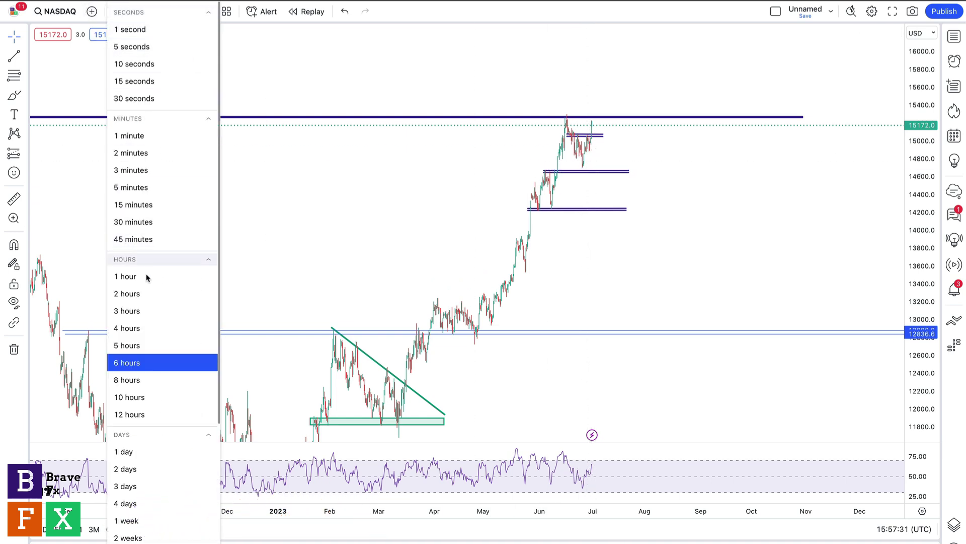
{"action": "left_click", "coordinate": [139, 328]}
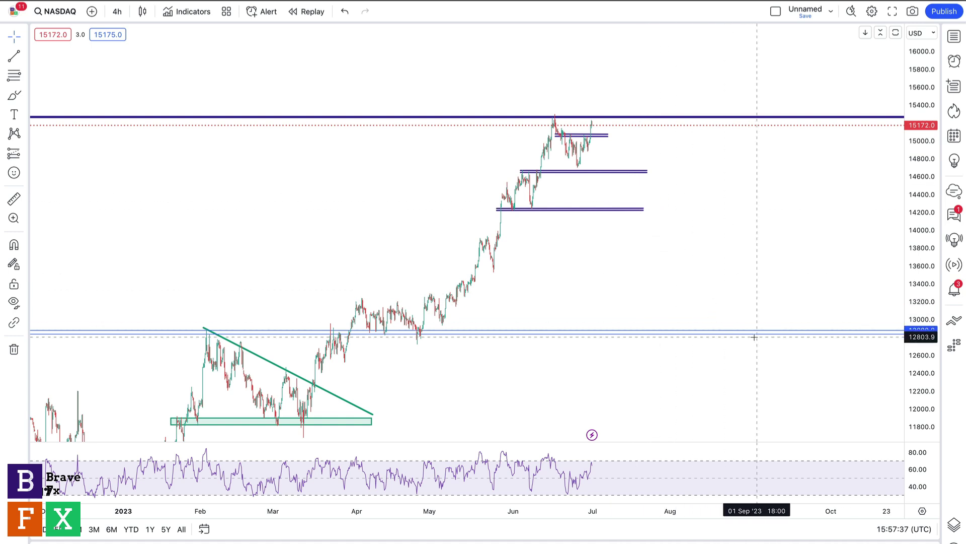
{"action": "left_click_drag", "start_coordinate": [645, 294], "coordinate": [735, 294]}
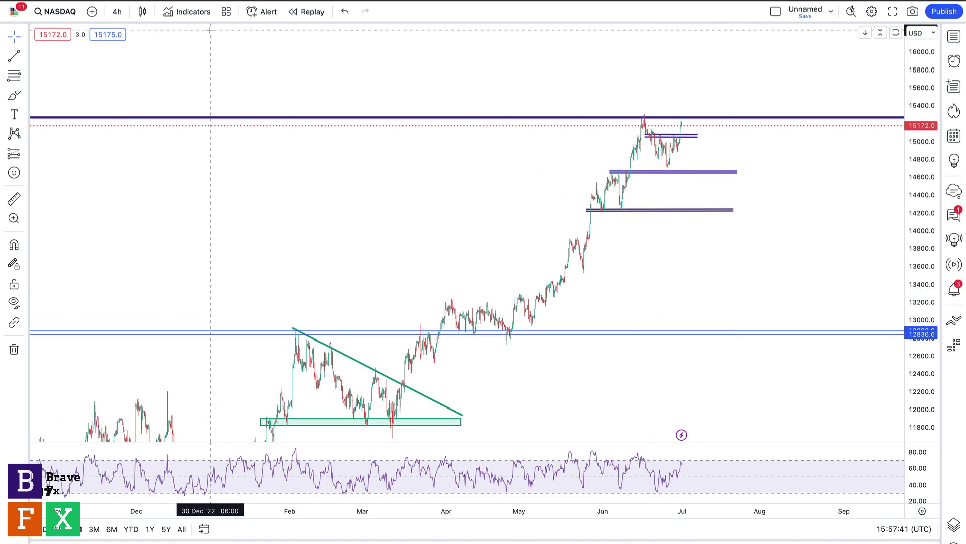
Step: View NASDAQ on the 2-hour timeframe, framed closely on the June price action between the purple zones near 14200 and 15300
{"action": "left_click", "coordinate": [117, 12]}
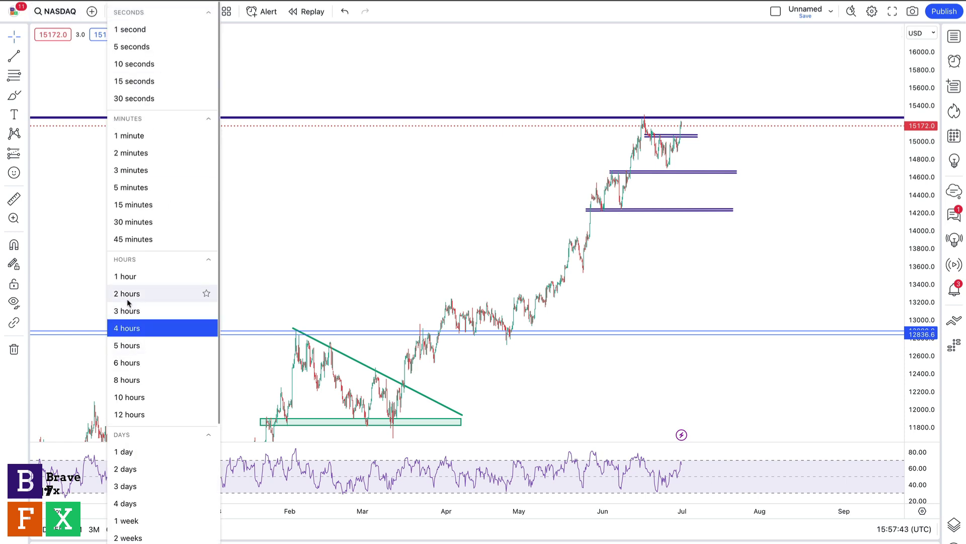
{"action": "left_click", "coordinate": [127, 299]}
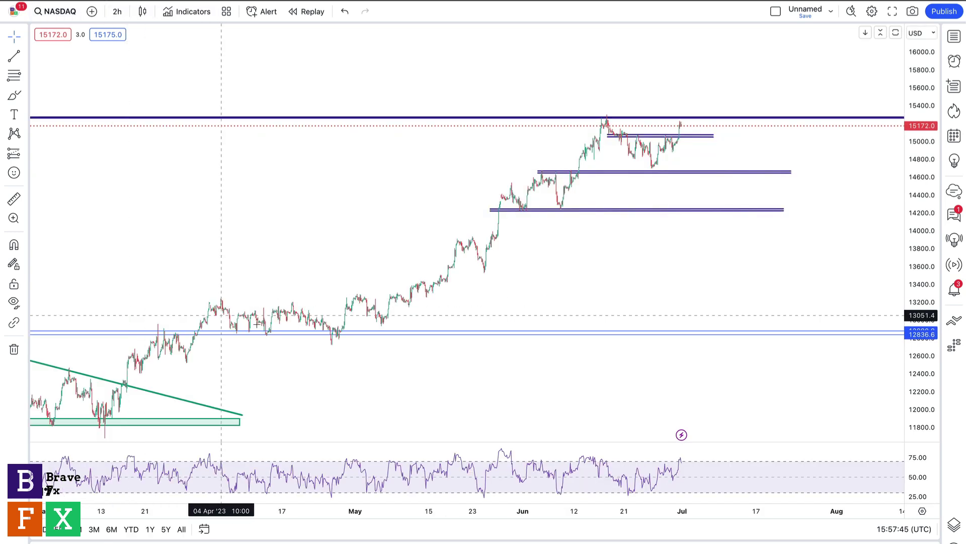
{"action": "left_click", "coordinate": [453, 494]}
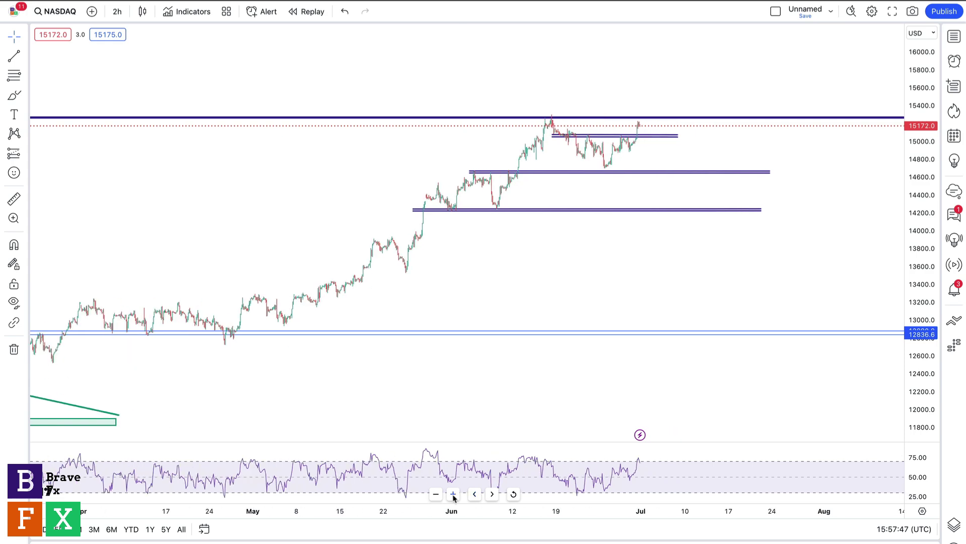
{"action": "left_click", "coordinate": [453, 493]}
{"action": "left_click_drag", "start_coordinate": [260, 323], "coordinate": [433, 385]}
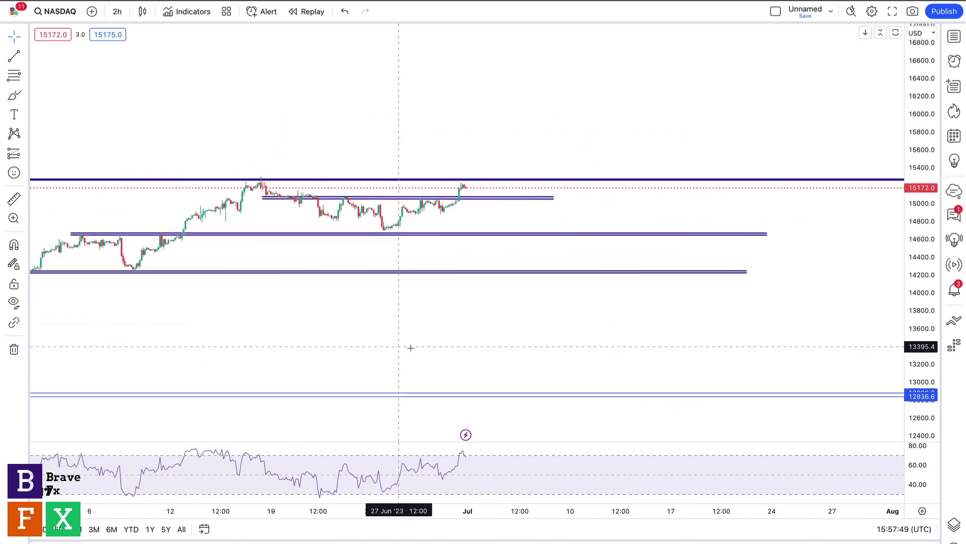
{"action": "left_click_drag", "start_coordinate": [926, 346], "coordinate": [929, 72]}
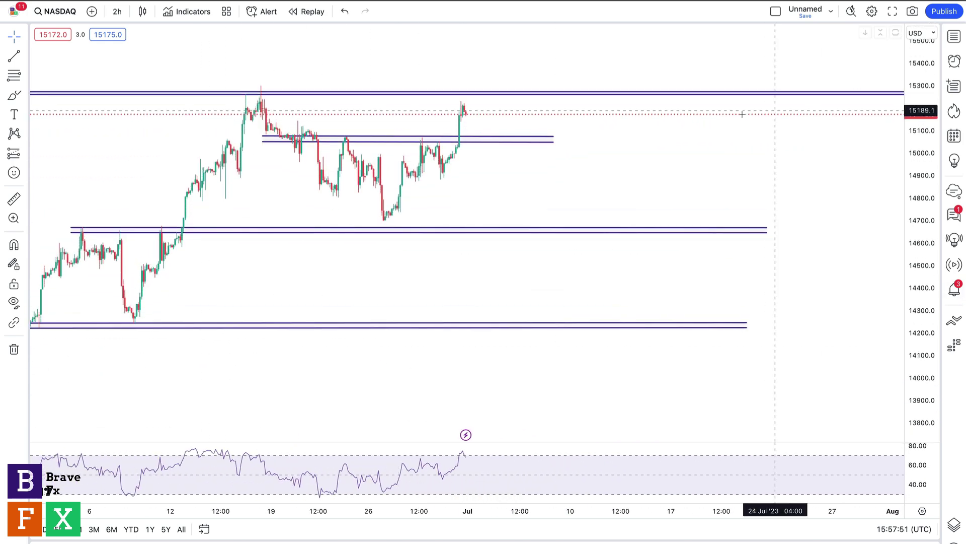
{"action": "left_click_drag", "start_coordinate": [635, 177], "coordinate": [792, 199]}
{"action": "left_click", "coordinate": [594, 165]}
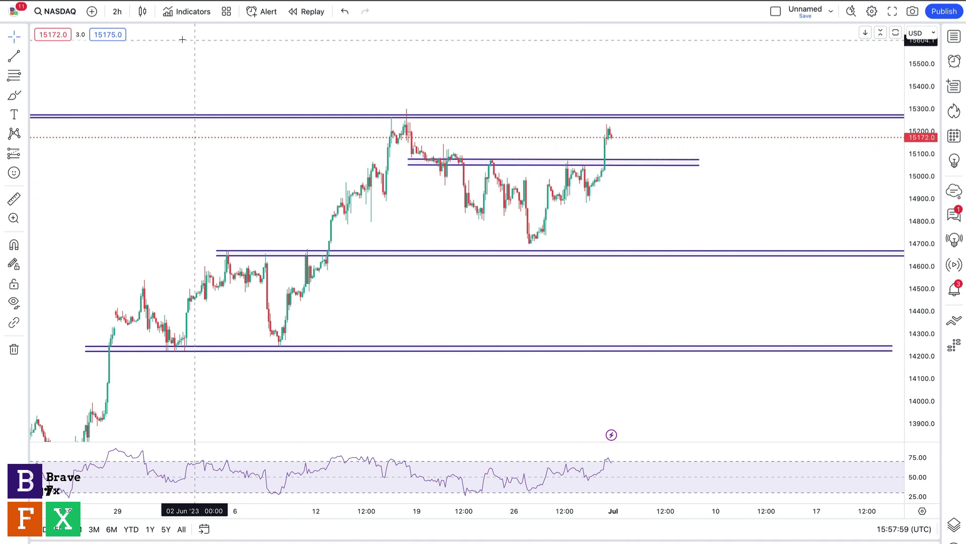
Step: Set the NASDAQ timeframe to 1 hour and frame the price range from about 14400 to 15550
{"action": "left_click", "coordinate": [119, 12]}
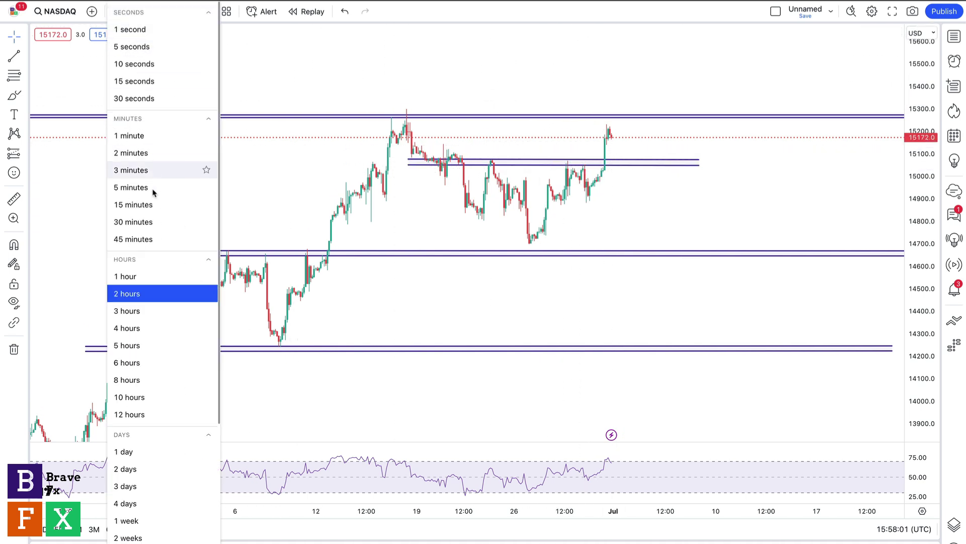
{"action": "left_click", "coordinate": [154, 274]}
{"action": "scroll", "coordinate": [152, 269], "scroll_direction": "up", "scroll_amount": 3}
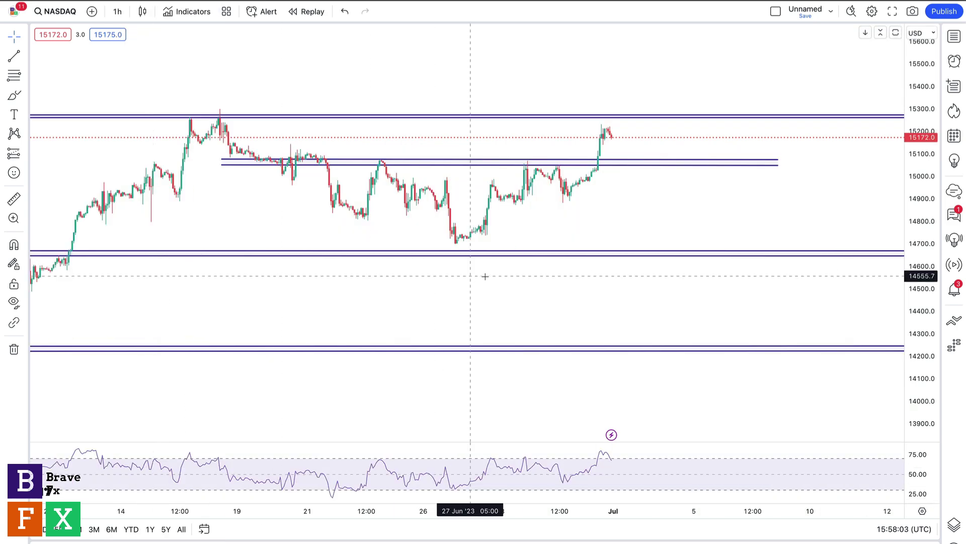
{"action": "left_click_drag", "start_coordinate": [552, 255], "coordinate": [577, 295]}
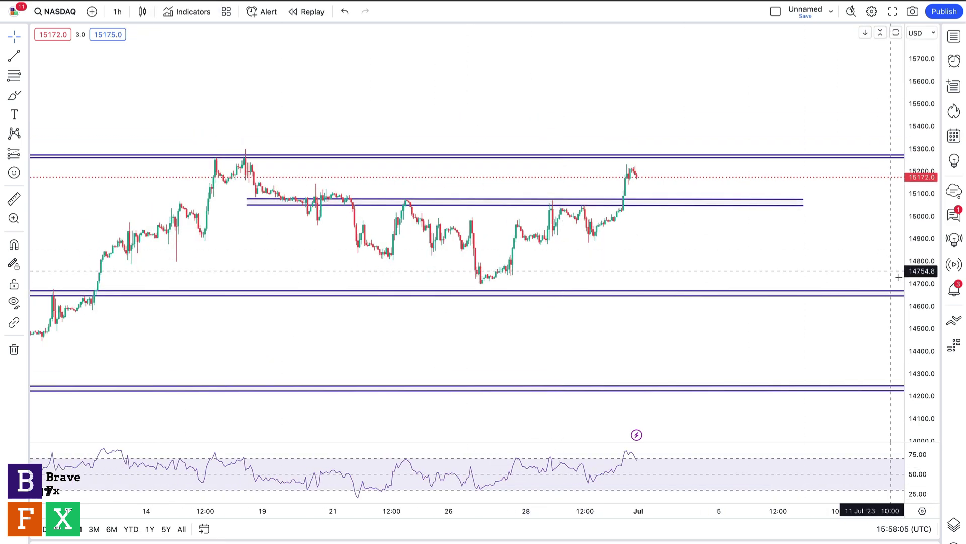
{"action": "double_click", "coordinate": [906, 189]}
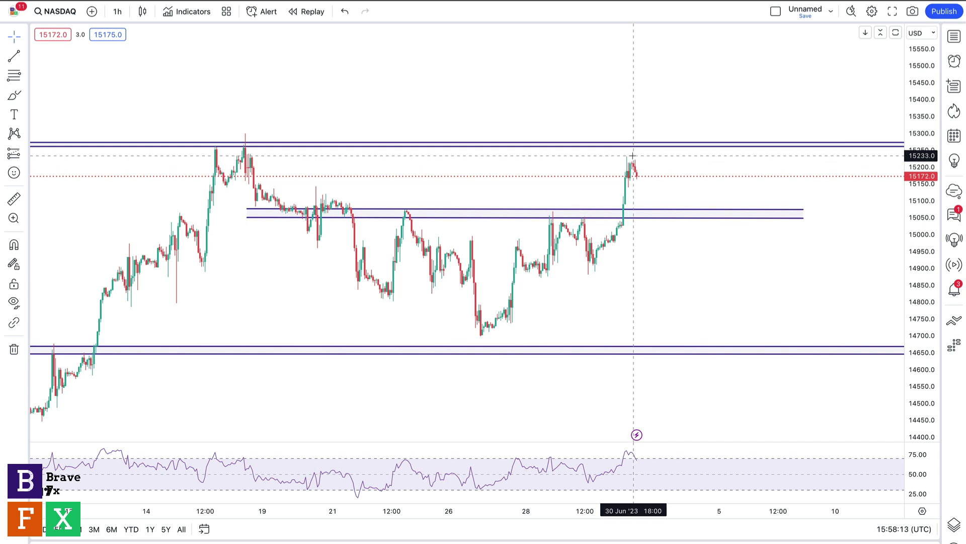
Step: Brush a bullish path consolidating below the upper purple zone and rising to about 15463, with a descending trend line over the consolidation highs
{"action": "left_click", "coordinate": [14, 94]}
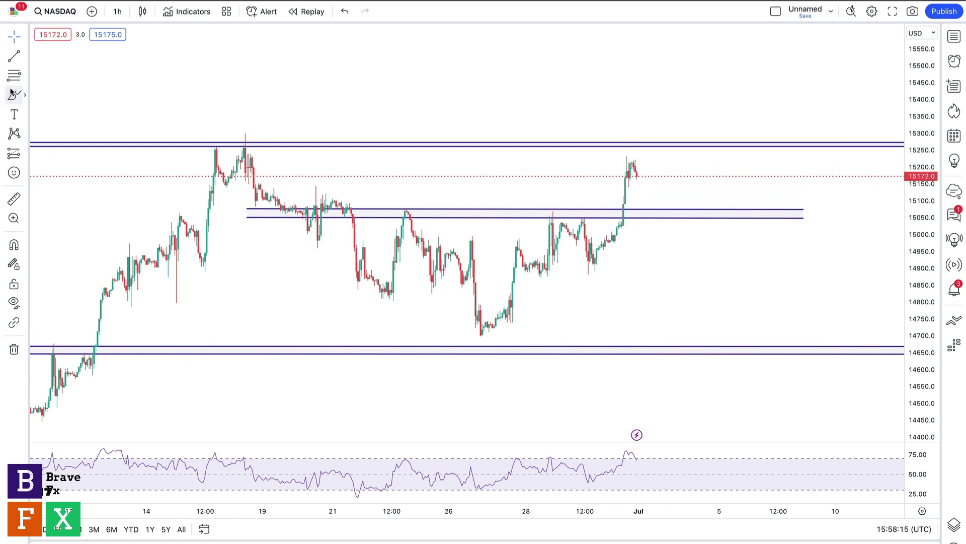
{"action": "mouse_move", "coordinate": [636, 163]}
{"action": "left_mouse_down"}
{"action": "mouse_move", "coordinate": [649, 184]}
{"action": "mouse_move", "coordinate": [658, 151]}
{"action": "mouse_move", "coordinate": [668, 179]}
{"action": "mouse_move", "coordinate": [688, 164]}
{"action": "mouse_move", "coordinate": [699, 172]}
{"action": "mouse_move", "coordinate": [723, 108]}
{"action": "mouse_move", "coordinate": [719, 78]}
{"action": "left_mouse_up"}
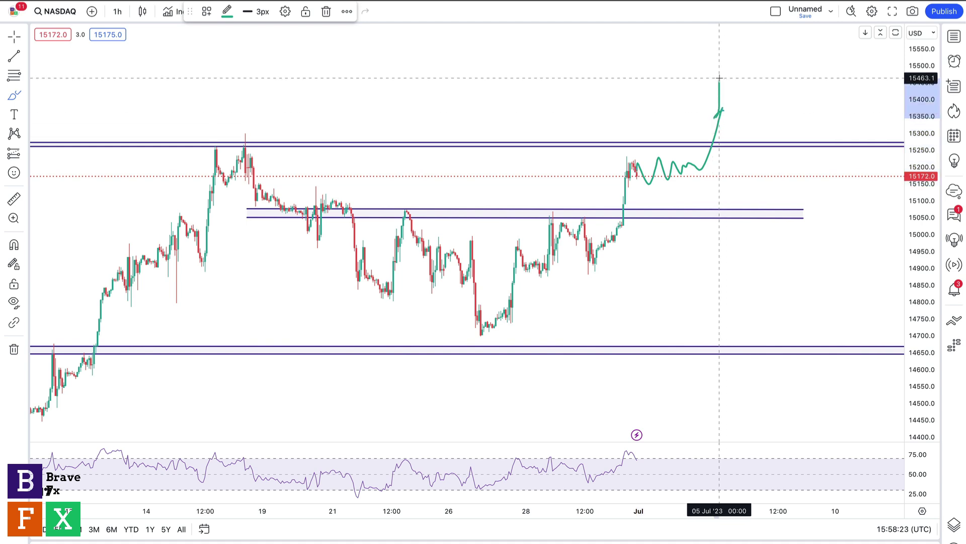
{"action": "left_click", "coordinate": [14, 56]}
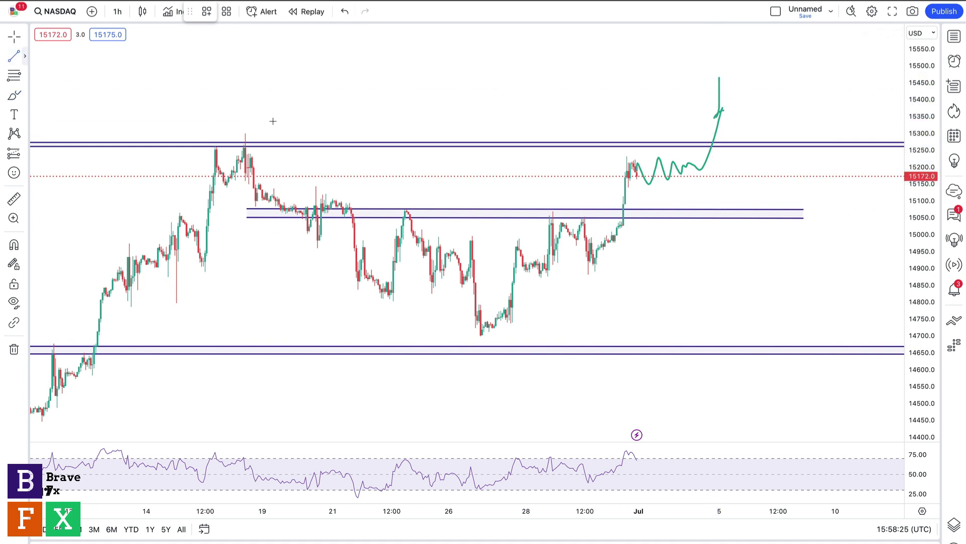
{"action": "left_click", "coordinate": [619, 156]}
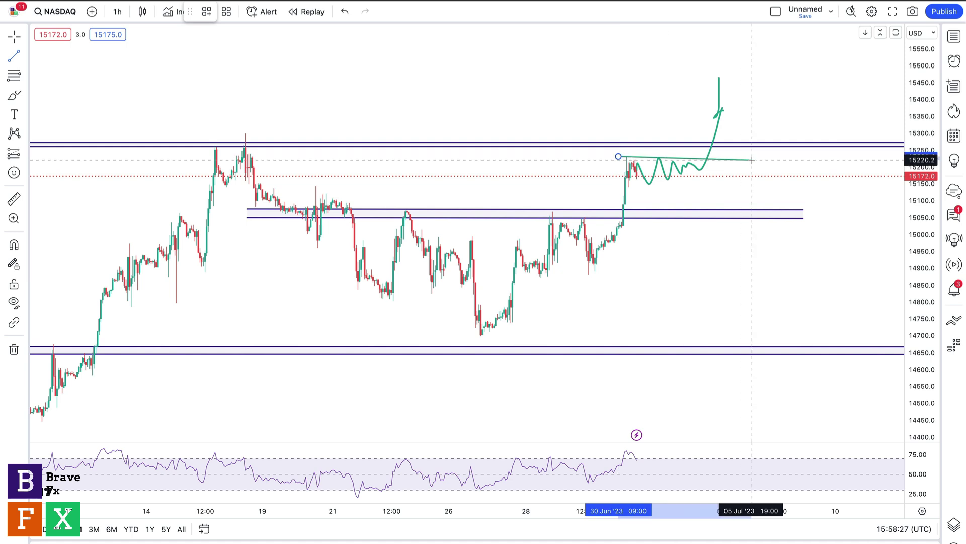
{"action": "left_click", "coordinate": [749, 165]}
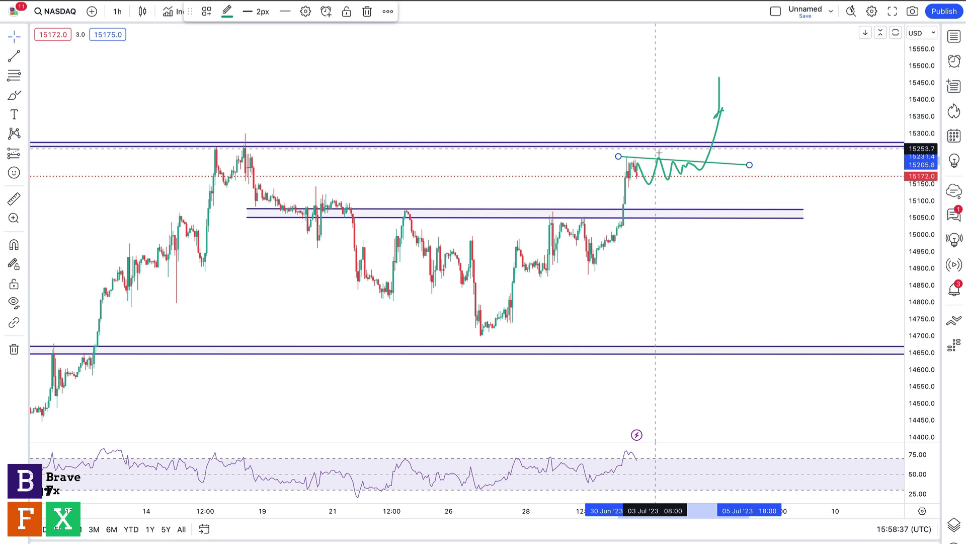
Step: Delete the short trend line, the brushed consolidation path and the vertical stroke above it
{"action": "left_click", "coordinate": [367, 11]}
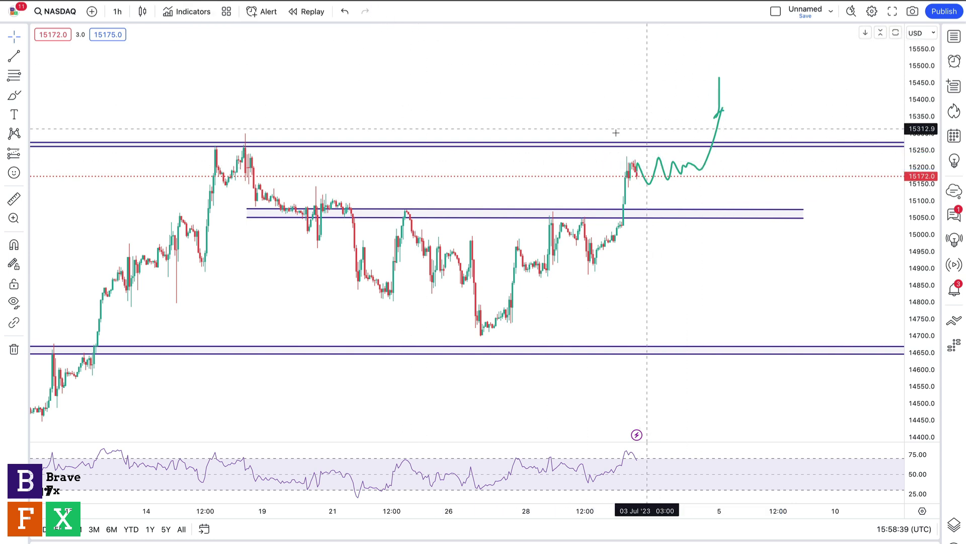
{"action": "left_click", "coordinate": [694, 169]}
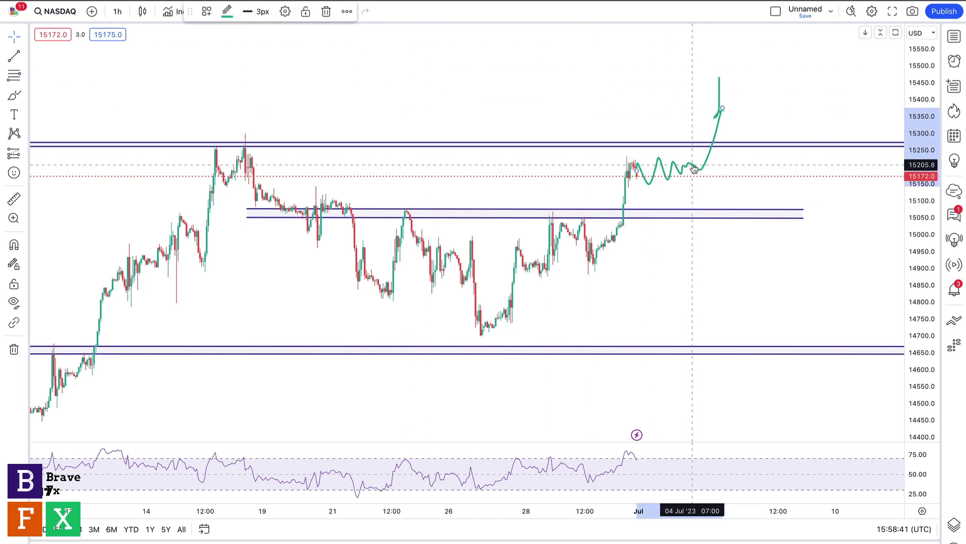
{"action": "key", "text": "Delete"}
{"action": "left_click", "coordinate": [720, 96]}
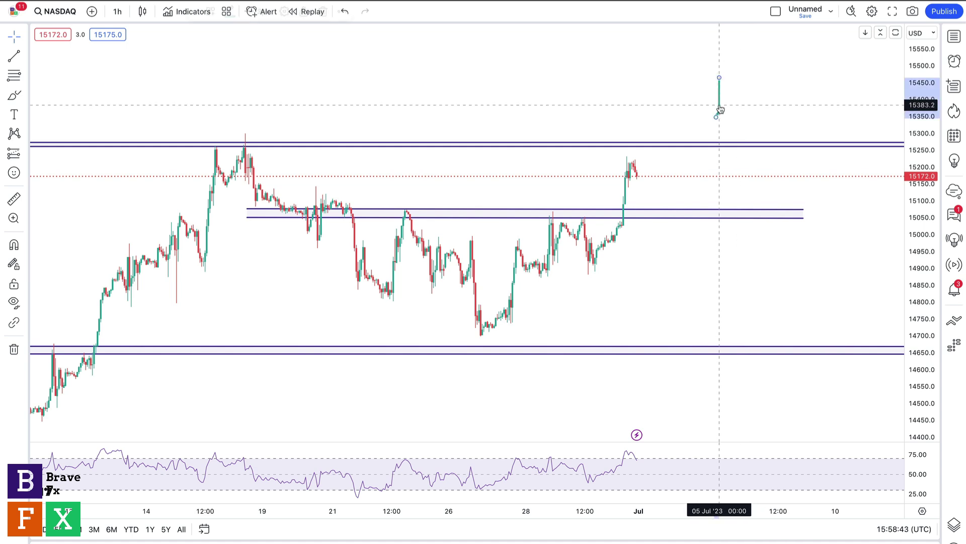
{"action": "key", "text": "Delete"}
Step: Brush a bullish path from the current price, ranging at the upper purple zone and breaking out to about 15440
{"action": "left_click", "coordinate": [14, 95]}
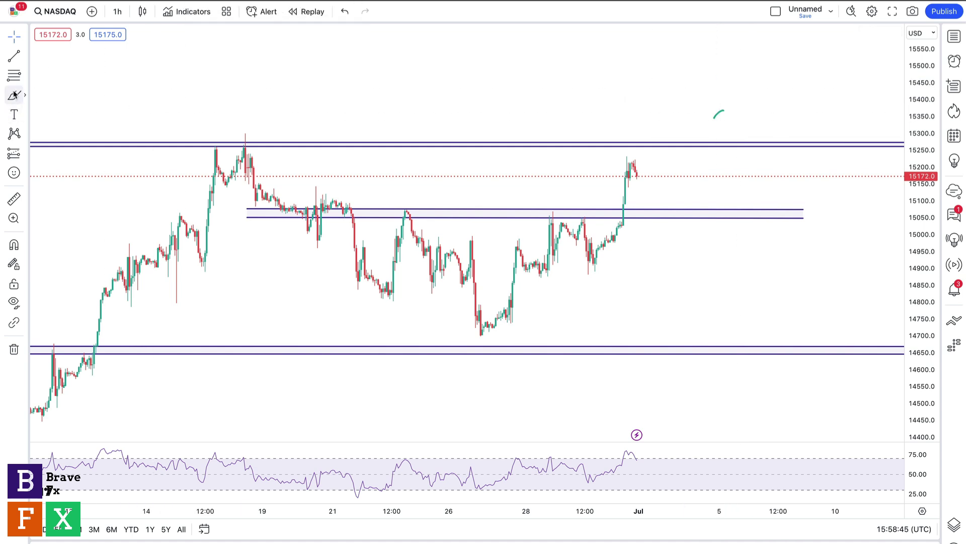
{"action": "mouse_move", "coordinate": [635, 176]}
{"action": "left_mouse_down"}
{"action": "mouse_move", "coordinate": [647, 152]}
{"action": "mouse_move", "coordinate": [656, 165]}
{"action": "mouse_move", "coordinate": [665, 147]}
{"action": "mouse_move", "coordinate": [671, 158]}
{"action": "mouse_move", "coordinate": [685, 146]}
{"action": "mouse_move", "coordinate": [701, 86]}
{"action": "left_mouse_up"}
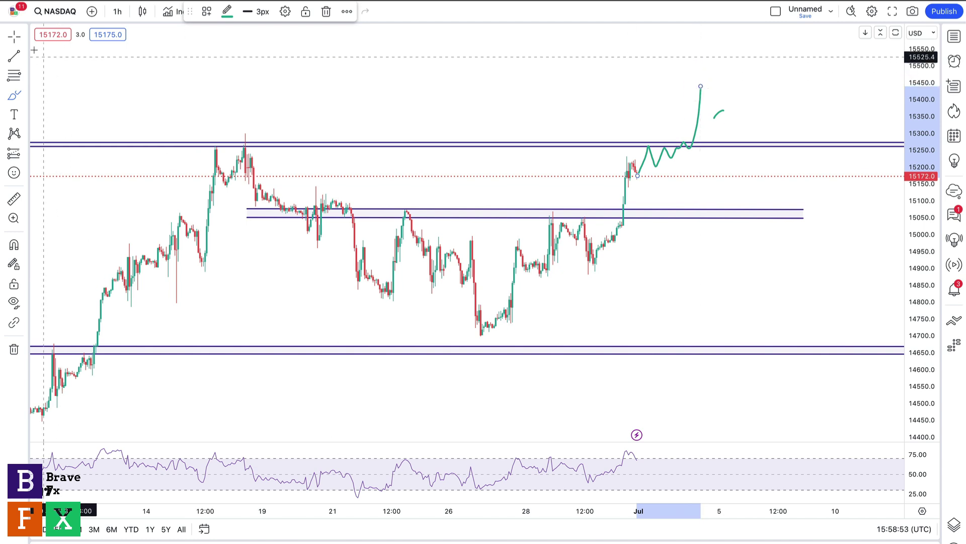
{"action": "left_click", "coordinate": [14, 36]}
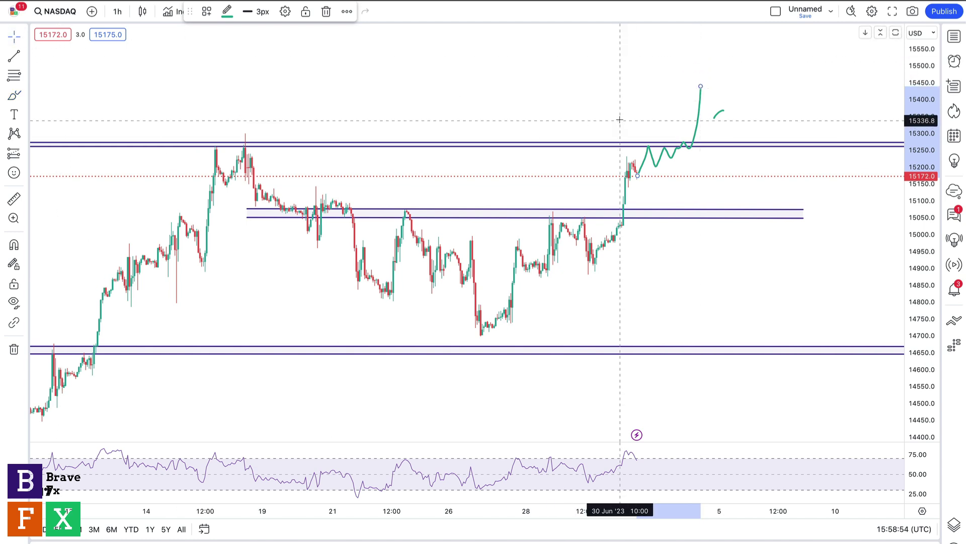
Step: Delete the leftover arrowhead mark near 15350 and the brushed breakout path at the upper purple zone
{"action": "left_click", "coordinate": [718, 114]}
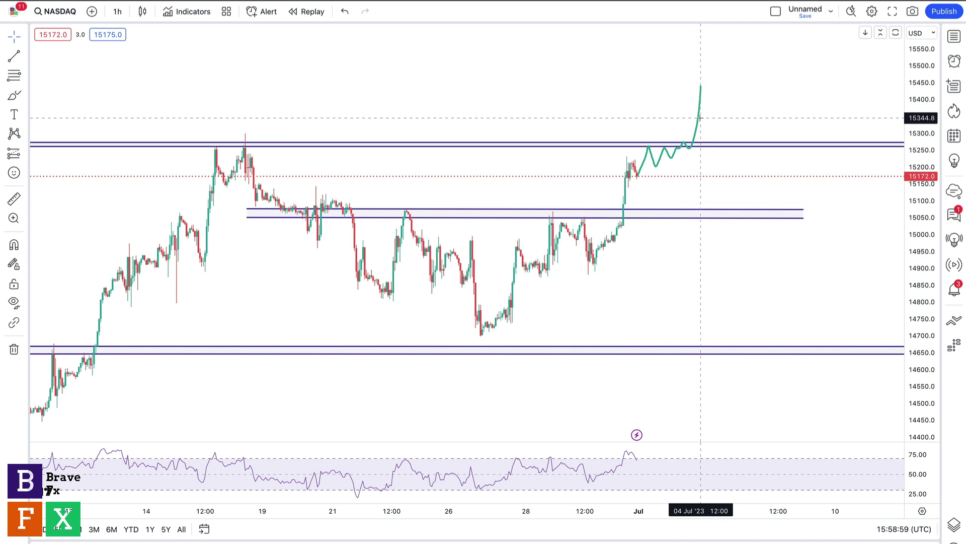
{"action": "left_click", "coordinate": [700, 123]}
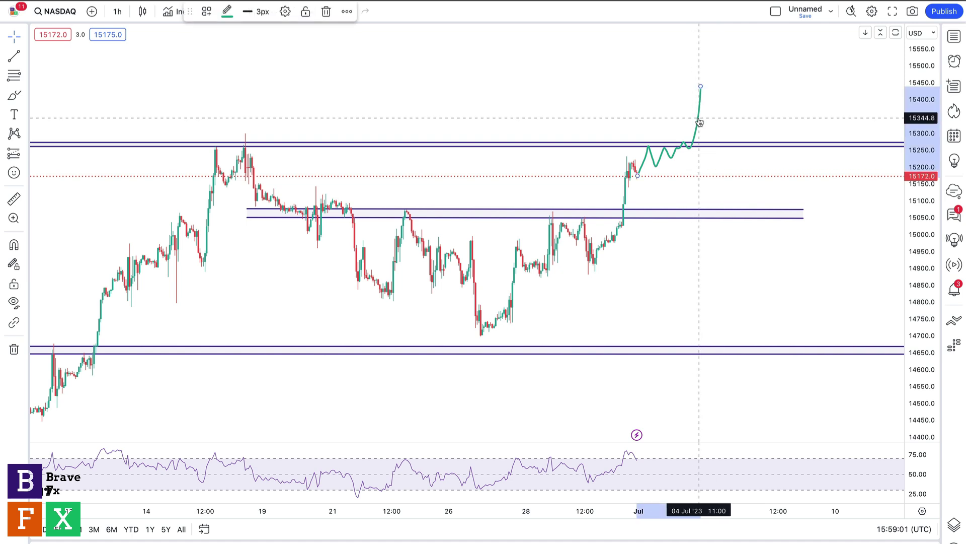
{"action": "key", "text": "Delete"}
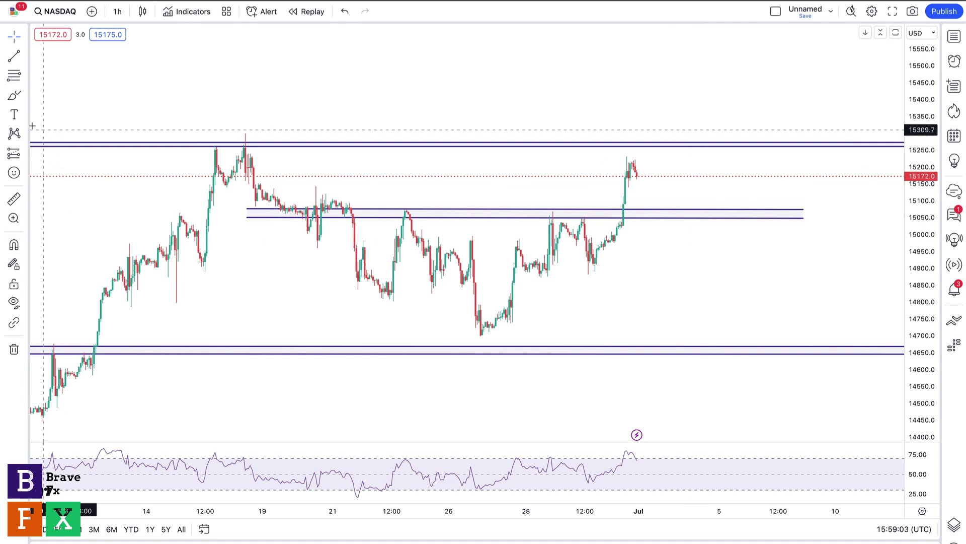
Step: Brush a pullback path from the current price through the middle purple zone to about 15017, curving back up to about 15400
{"action": "left_click", "coordinate": [14, 94]}
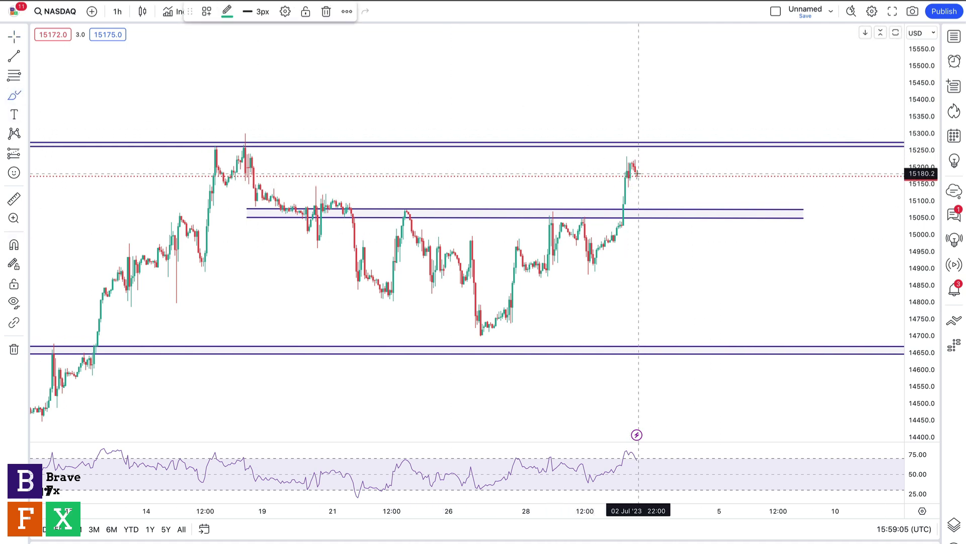
{"action": "left_click_drag", "start_coordinate": [635, 171], "coordinate": [674, 230]}
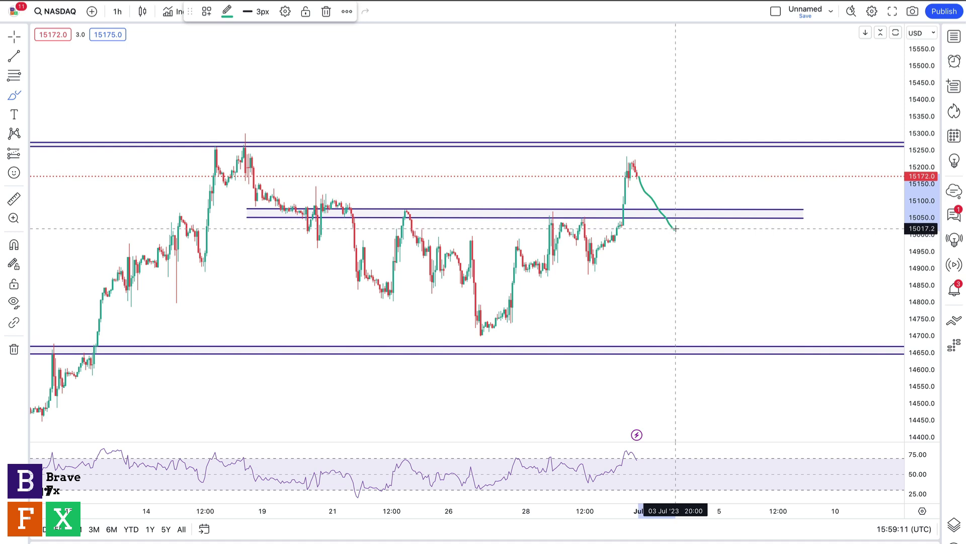
{"action": "mouse_move", "coordinate": [675, 229]}
{"action": "left_mouse_down"}
{"action": "mouse_move", "coordinate": [705, 203]}
{"action": "mouse_move", "coordinate": [719, 102]}
{"action": "left_mouse_up"}
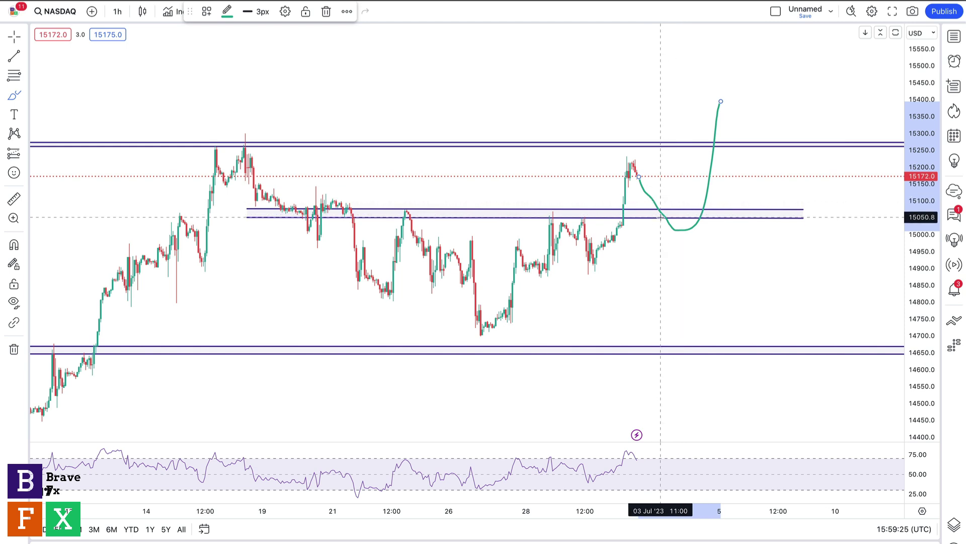
Step: Try brushing an alternative steep rise from inside the middle purple zone to about 15477, and remove it
{"action": "mouse_move", "coordinate": [659, 213]}
{"action": "left_mouse_down"}
{"action": "mouse_move", "coordinate": [670, 214]}
{"action": "mouse_move", "coordinate": [698, 73]}
{"action": "left_mouse_up"}
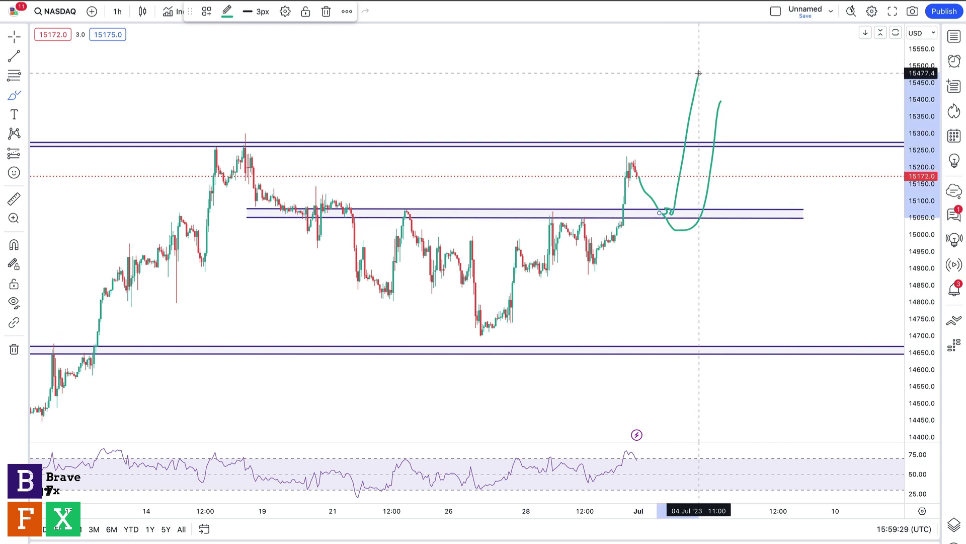
{"action": "key", "text": "Escape"}
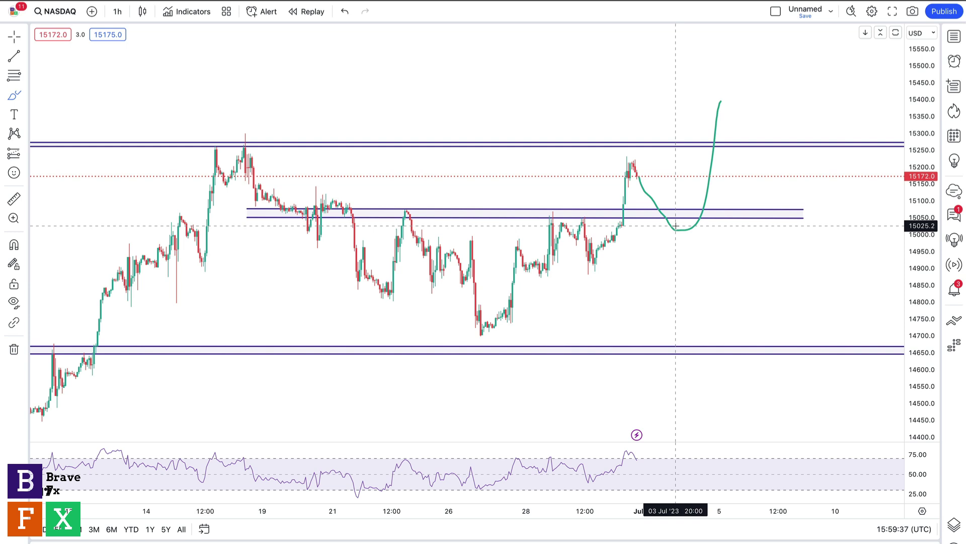
Step: Try scribbling over the pullback low at the middle purple zone and brushing a rise to about 15279, and remove the marks
{"action": "mouse_move", "coordinate": [677, 226]}
{"action": "left_mouse_down"}
{"action": "mouse_move", "coordinate": [690, 225]}
{"action": "mouse_move", "coordinate": [644, 227]}
{"action": "mouse_move", "coordinate": [712, 225]}
{"action": "mouse_move", "coordinate": [673, 209]}
{"action": "mouse_move", "coordinate": [682, 214]}
{"action": "mouse_move", "coordinate": [670, 221]}
{"action": "mouse_move", "coordinate": [699, 231]}
{"action": "mouse_move", "coordinate": [705, 224]}
{"action": "mouse_move", "coordinate": [696, 220]}
{"action": "mouse_move", "coordinate": [706, 221]}
{"action": "mouse_move", "coordinate": [723, 141]}
{"action": "left_mouse_up"}
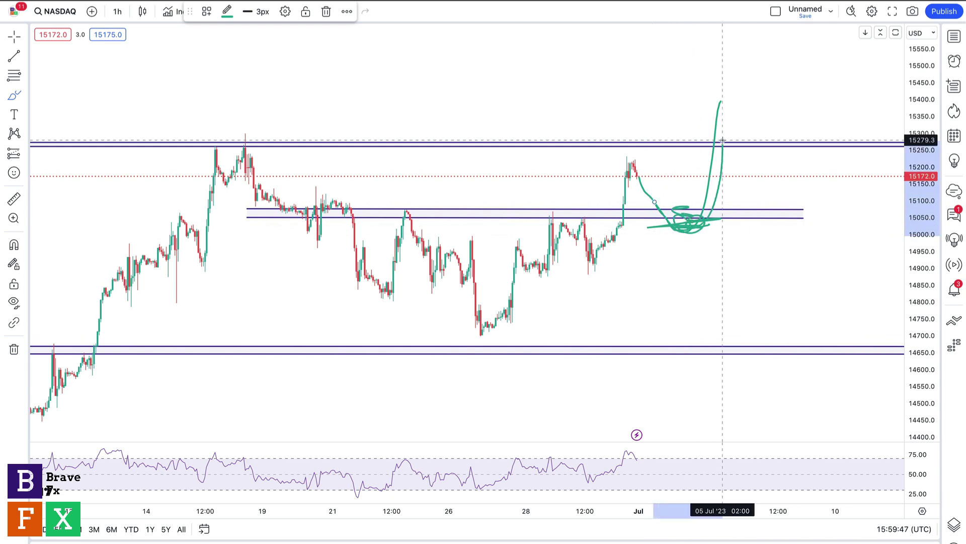
{"action": "key", "text": "ctrl+z"}
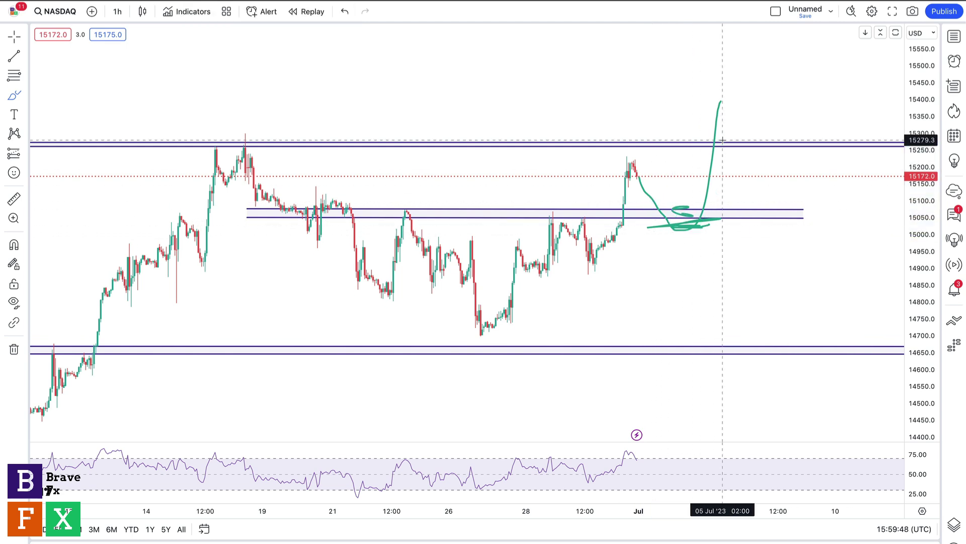
{"action": "left_click", "coordinate": [15, 40]}
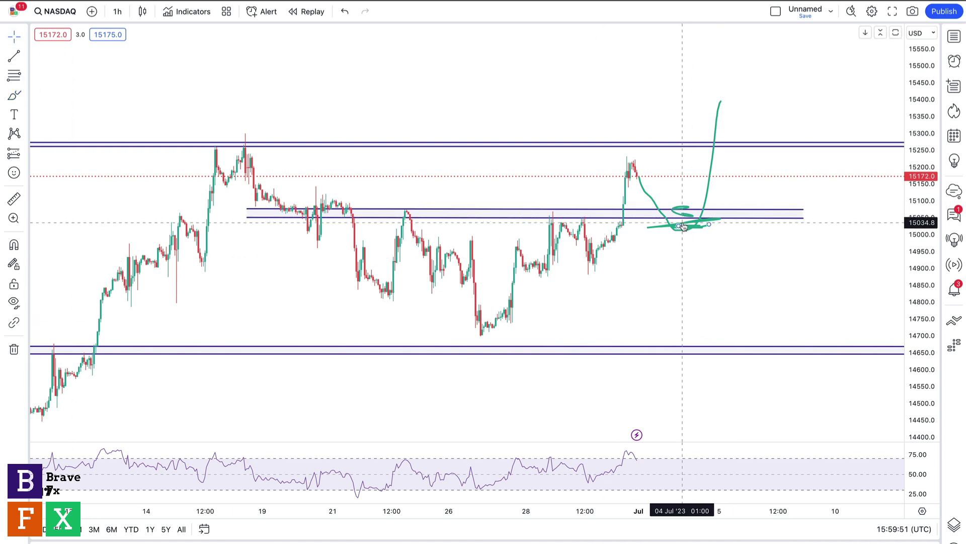
{"action": "key", "text": "ctrl+z"}
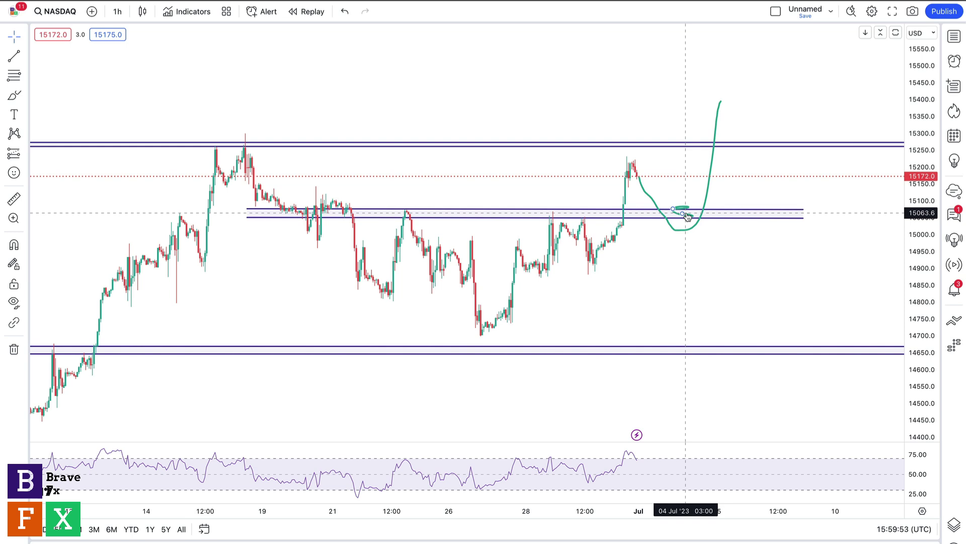
{"action": "key", "text": "ctrl+z"}
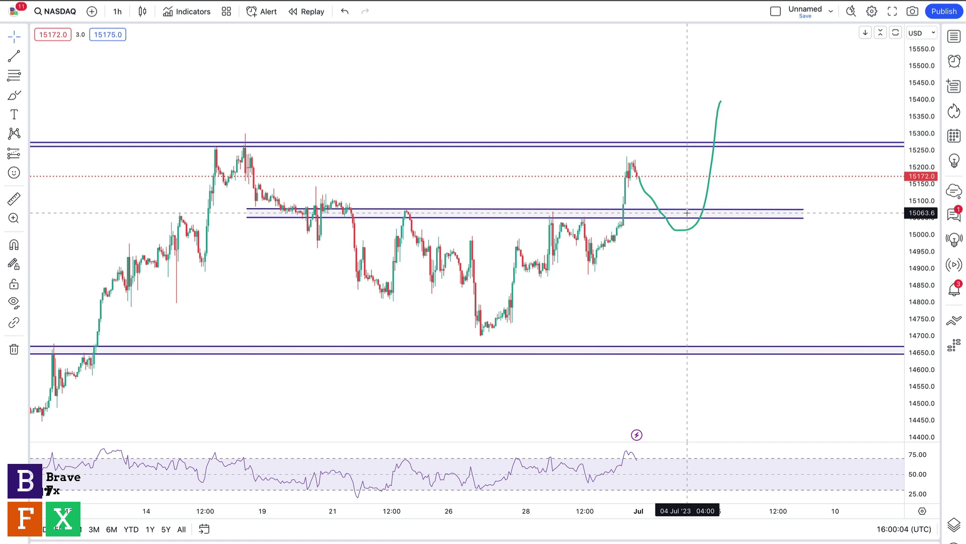
Step: Replace the curved pullback path with one dropping from the current price, ranging at the middle purple zone and rising to about 15310
{"action": "left_click", "coordinate": [708, 199]}
{"action": "key", "text": "Delete"}
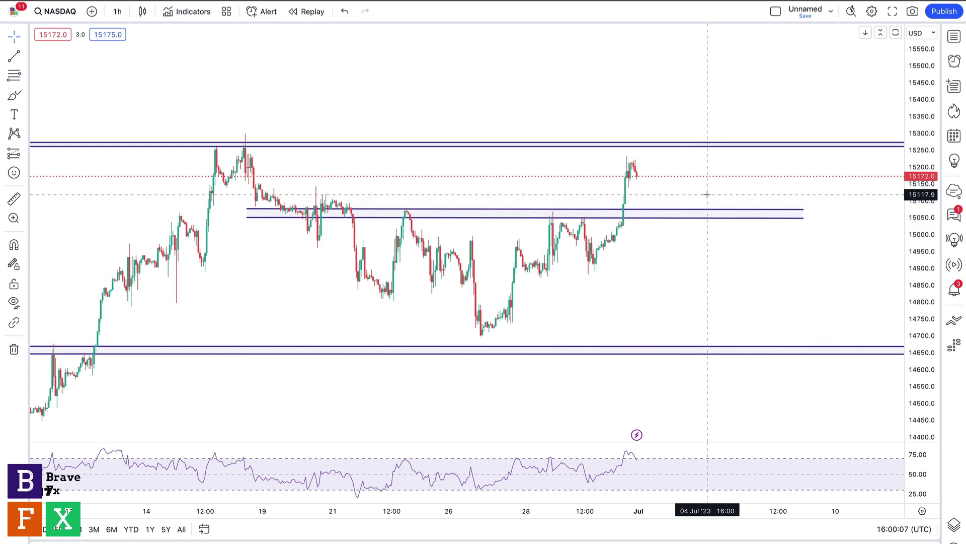
{"action": "left_click", "coordinate": [637, 174]}
{"action": "mouse_move", "coordinate": [671, 226]}
{"action": "left_mouse_down"}
{"action": "mouse_move", "coordinate": [674, 202]}
{"action": "mouse_move", "coordinate": [676, 225]}
{"action": "mouse_move", "coordinate": [687, 200]}
{"action": "left_mouse_up"}
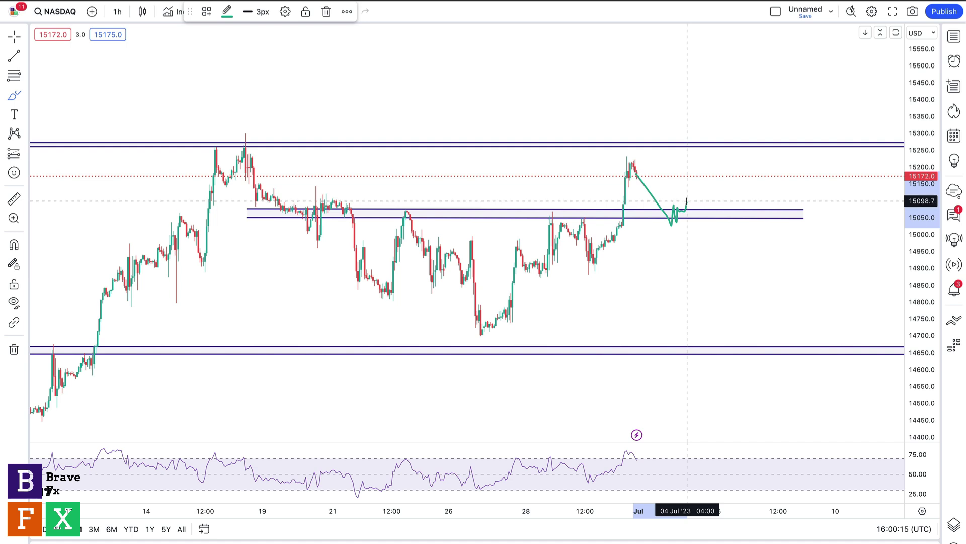
{"action": "left_click_drag", "start_coordinate": [687, 204], "coordinate": [689, 202]}
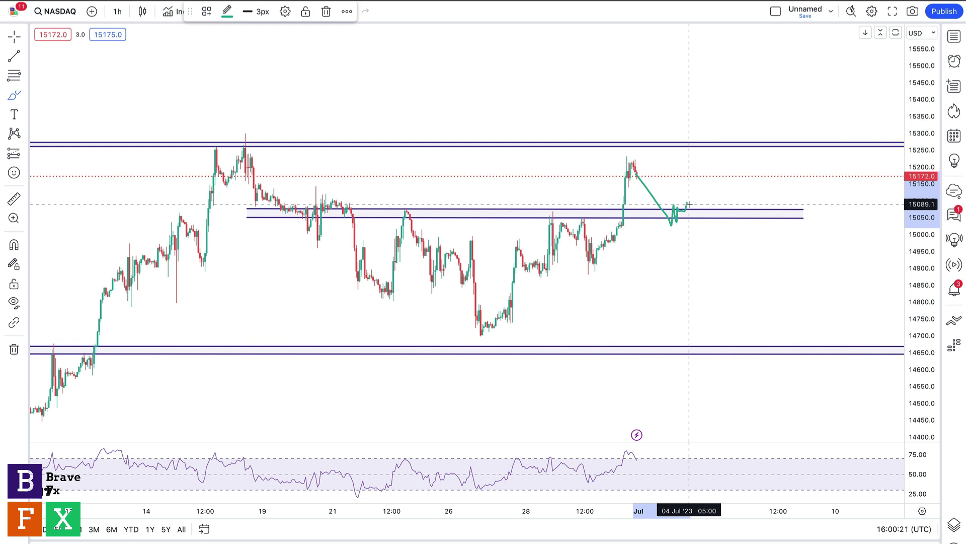
{"action": "left_click_drag", "start_coordinate": [689, 202], "coordinate": [709, 130]}
Step: Try horizontal rays at 15014.0 below and 15101.9 above the middle purple zone, and delete both
{"action": "left_click", "coordinate": [26, 59]}
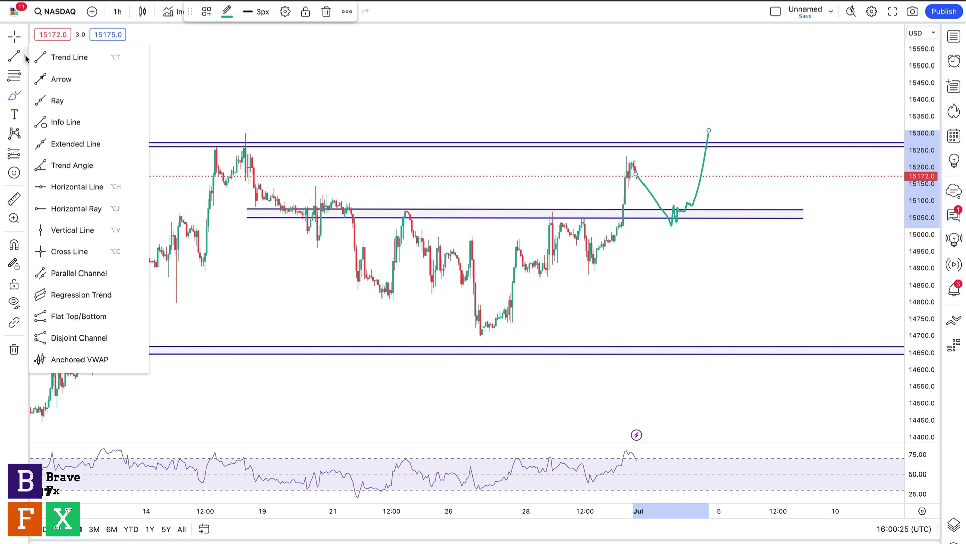
{"action": "left_click", "coordinate": [75, 208]}
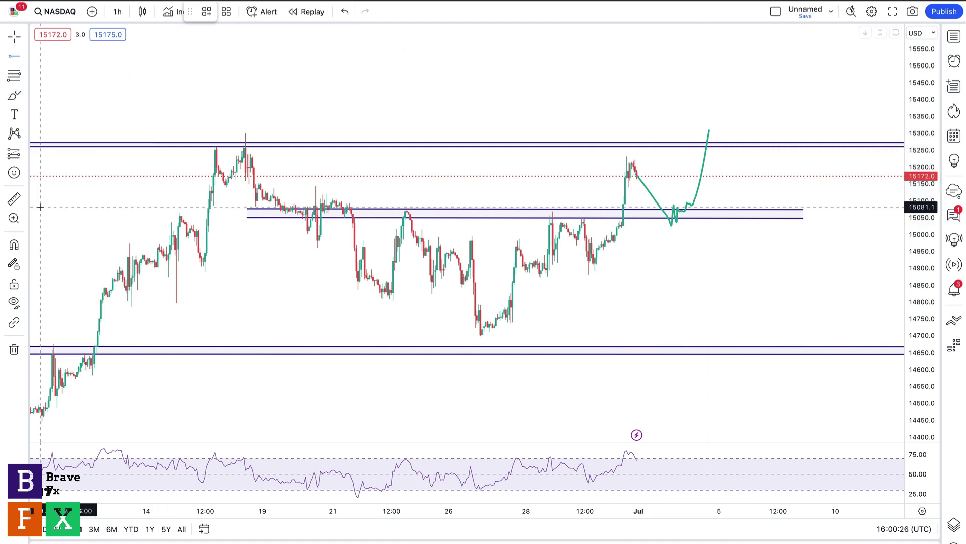
{"action": "left_click", "coordinate": [661, 229]}
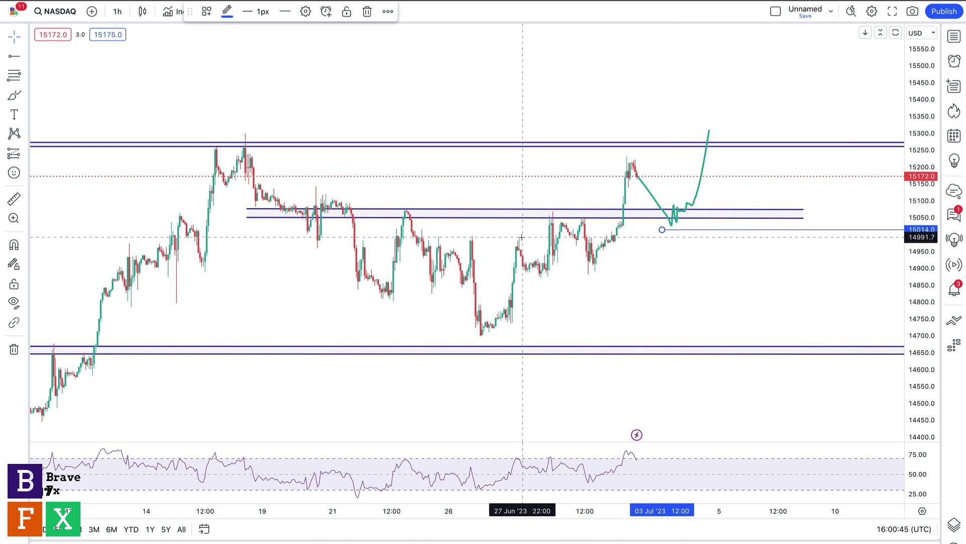
{"action": "left_click", "coordinate": [86, 76]}
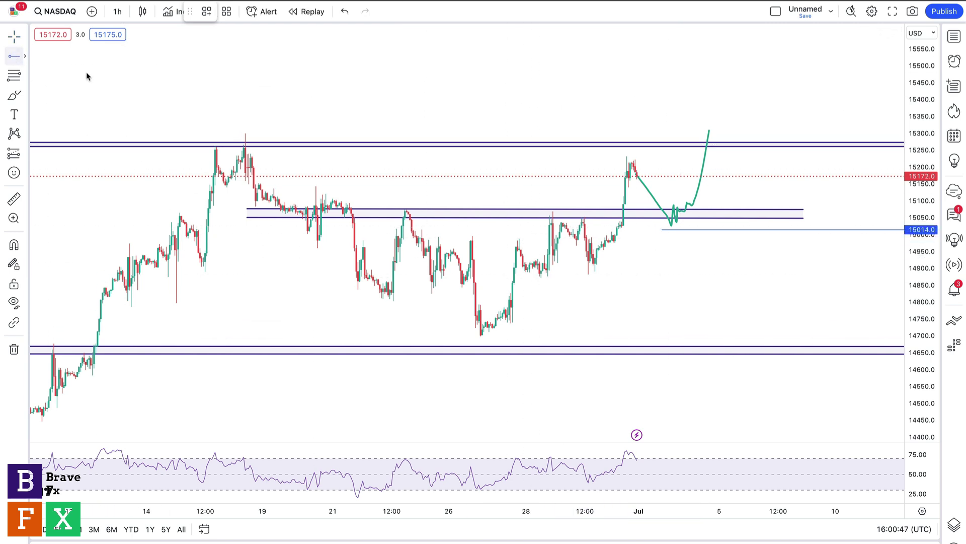
{"action": "left_click", "coordinate": [667, 200]}
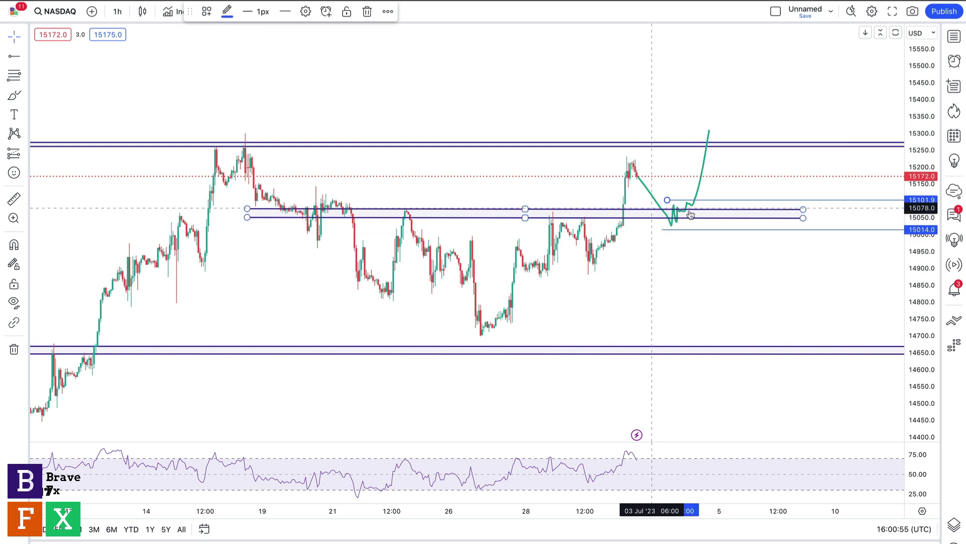
{"action": "key", "text": "Delete"}
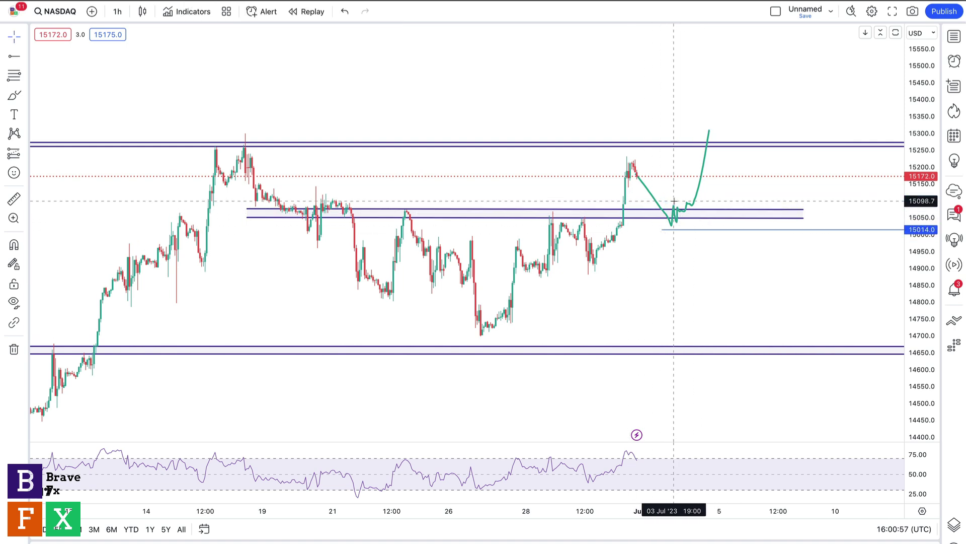
{"action": "left_click", "coordinate": [677, 231]}
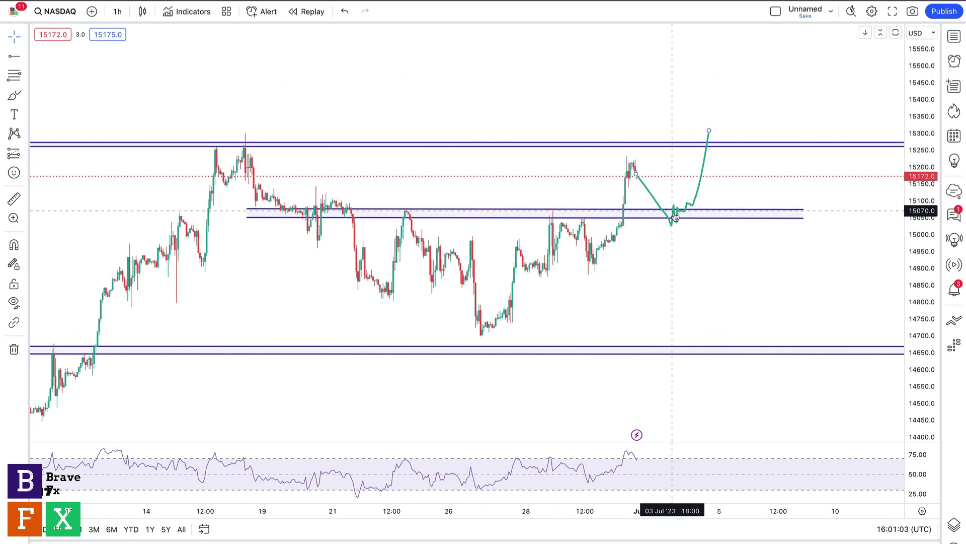
Step: Place a horizontal ray at 14871.8 from 29 June, just below the recent swing low
{"action": "left_click", "coordinate": [14, 56]}
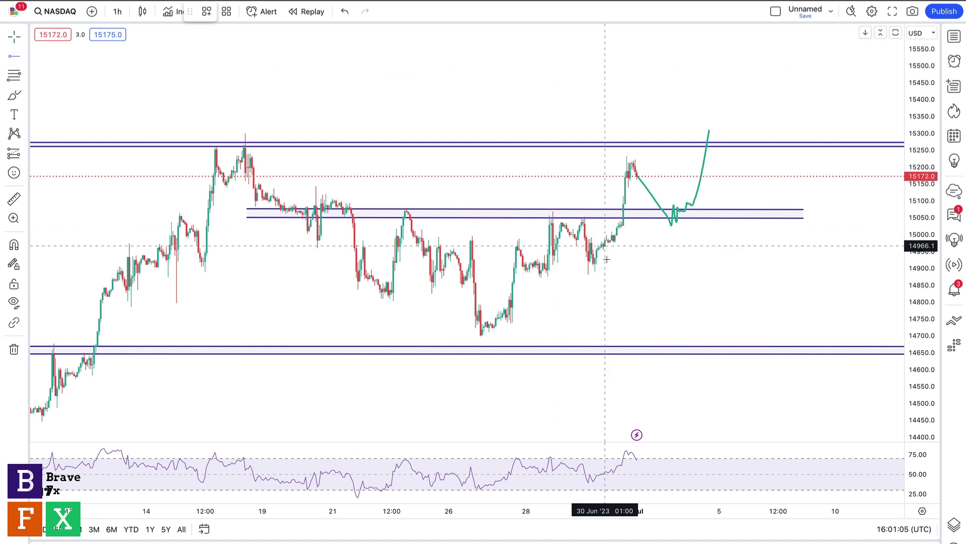
{"action": "left_click", "coordinate": [578, 277]}
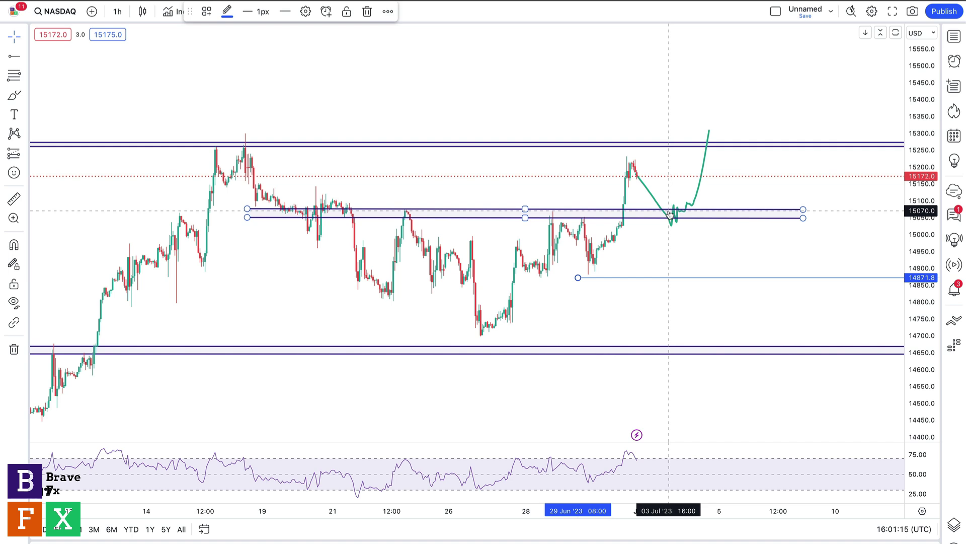
Step: Try brushing a deeper pullback to about 14960 and a rise to about 15570, and delete both brushed pullback paths
{"action": "left_click", "coordinate": [14, 95]}
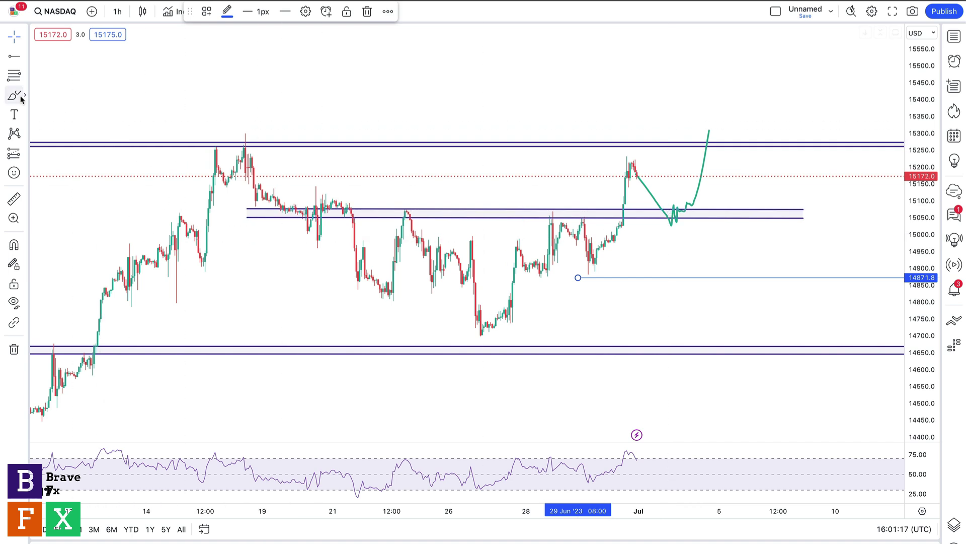
{"action": "mouse_move", "coordinate": [654, 204]}
{"action": "left_mouse_down"}
{"action": "mouse_move", "coordinate": [674, 247]}
{"action": "mouse_move", "coordinate": [732, 222]}
{"action": "mouse_move", "coordinate": [800, 44]}
{"action": "left_mouse_up"}
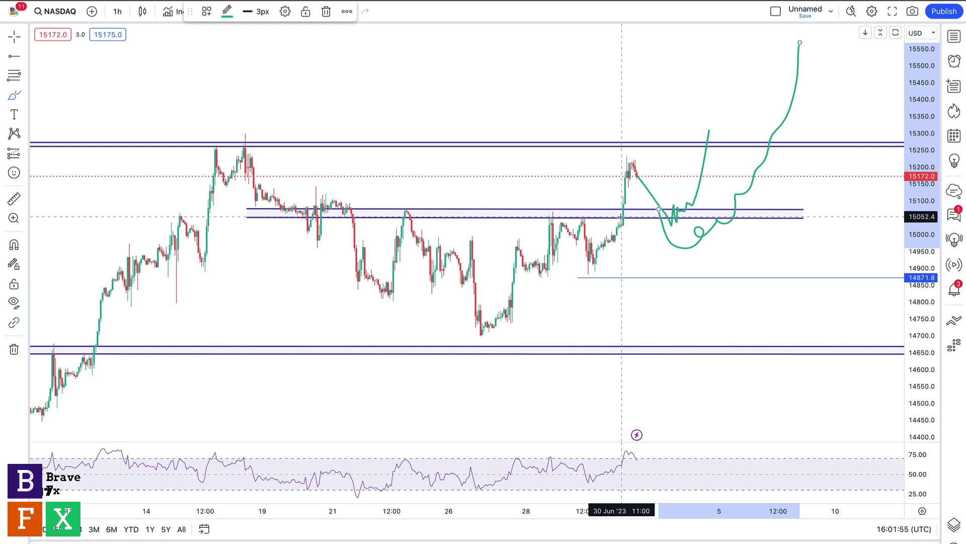
{"action": "key", "text": "Delete"}
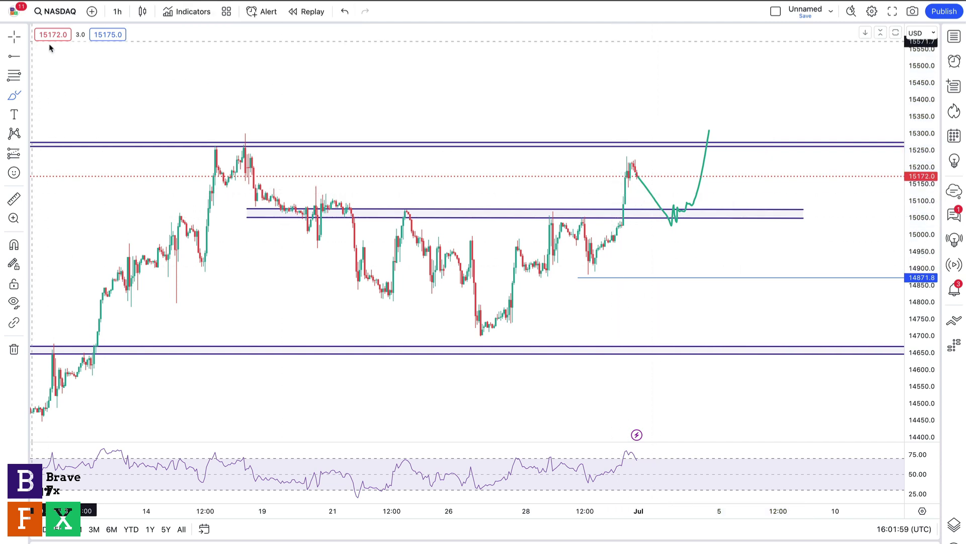
{"action": "left_click", "coordinate": [650, 194]}
{"action": "left_click", "coordinate": [322, 11]}
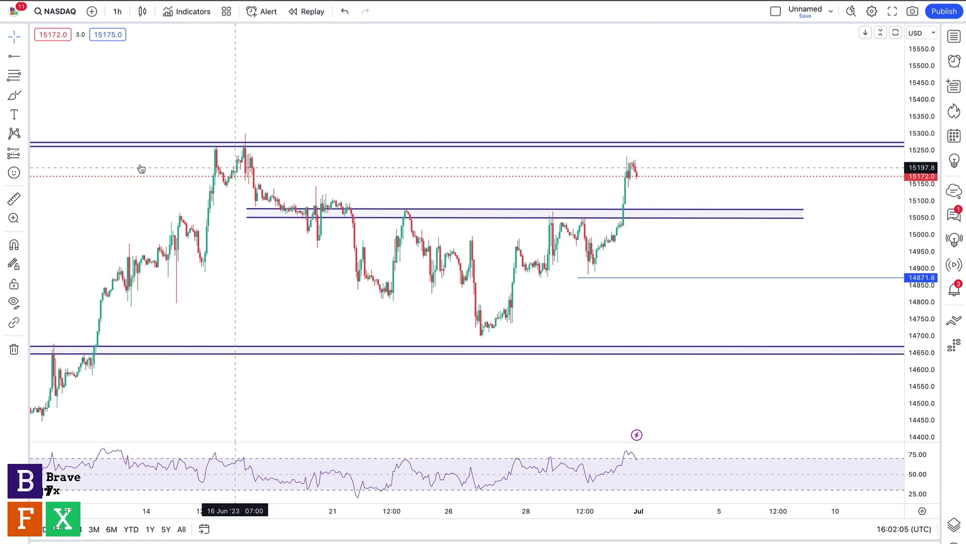
Step: Try brushing direct bullish breakout paths from the current price through the upper purple zone, and remove them
{"action": "left_click", "coordinate": [14, 95]}
{"action": "mouse_move", "coordinate": [635, 160]}
{"action": "left_mouse_down"}
{"action": "mouse_move", "coordinate": [641, 178]}
{"action": "mouse_move", "coordinate": [650, 162]}
{"action": "mouse_move", "coordinate": [679, 172]}
{"action": "mouse_move", "coordinate": [699, 104]}
{"action": "left_mouse_up"}
{"action": "key", "text": "Escape"}
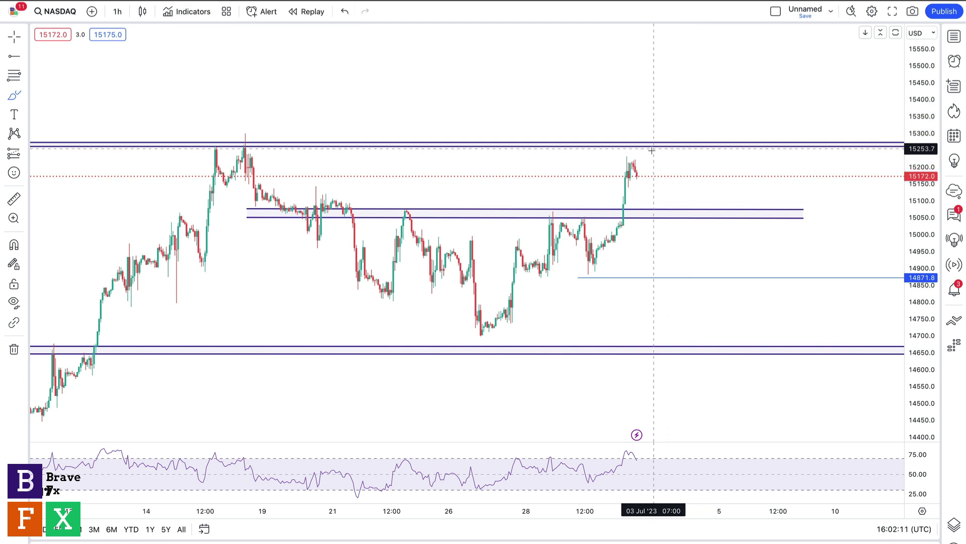
{"action": "mouse_move", "coordinate": [639, 166]}
{"action": "left_mouse_down"}
{"action": "mouse_move", "coordinate": [644, 144]}
{"action": "mouse_move", "coordinate": [660, 157]}
{"action": "mouse_move", "coordinate": [680, 149]}
{"action": "mouse_move", "coordinate": [699, 73]}
{"action": "left_mouse_up"}
{"action": "key", "text": "Escape"}
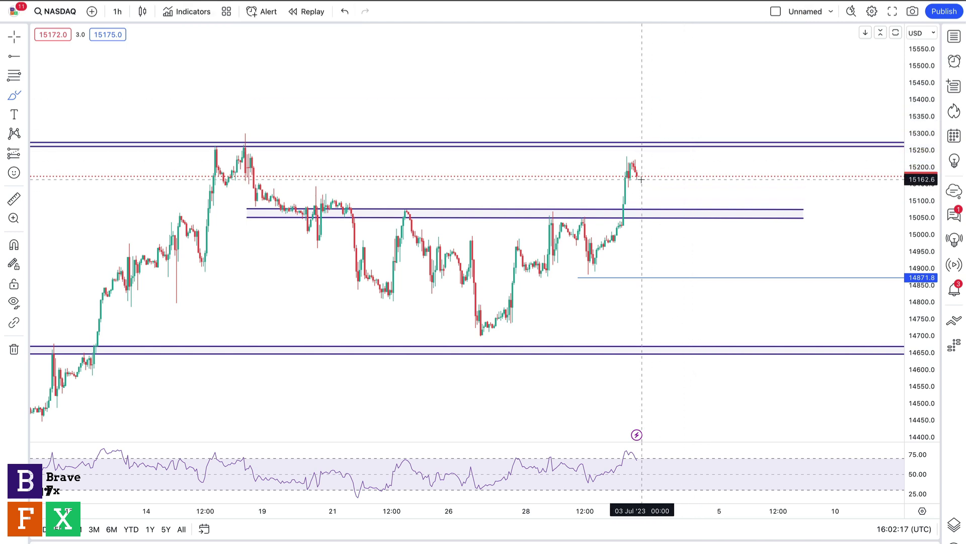
Step: Brush a path from the current price into the middle purple zone, ranging there and breaking out steeply to about 15510
{"action": "mouse_move", "coordinate": [638, 175]}
{"action": "left_mouse_down"}
{"action": "mouse_move", "coordinate": [664, 216]}
{"action": "mouse_move", "coordinate": [707, 214]}
{"action": "mouse_move", "coordinate": [721, 63]}
{"action": "left_mouse_up"}
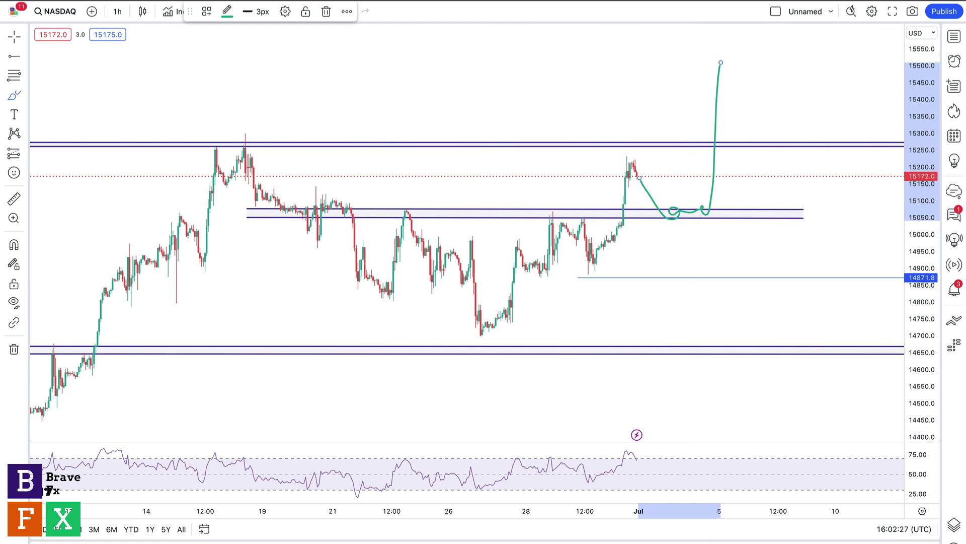
Step: On the DXY chart, brush a narrowing zigzag inside the triangle breaking up to about 106.2, plus a bearish break to about 96.7
{"action": "key", "text": "ctrl+Tab"}
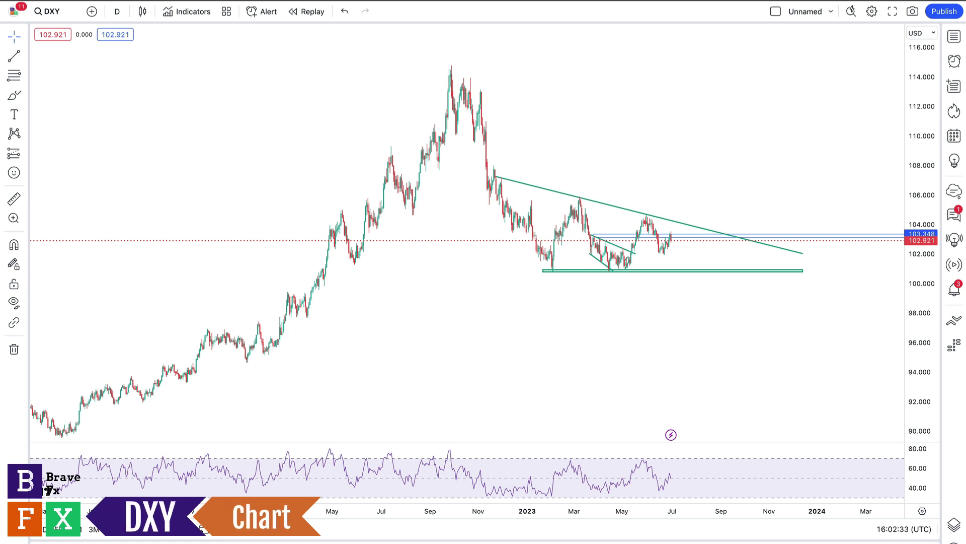
{"action": "left_click", "coordinate": [14, 97]}
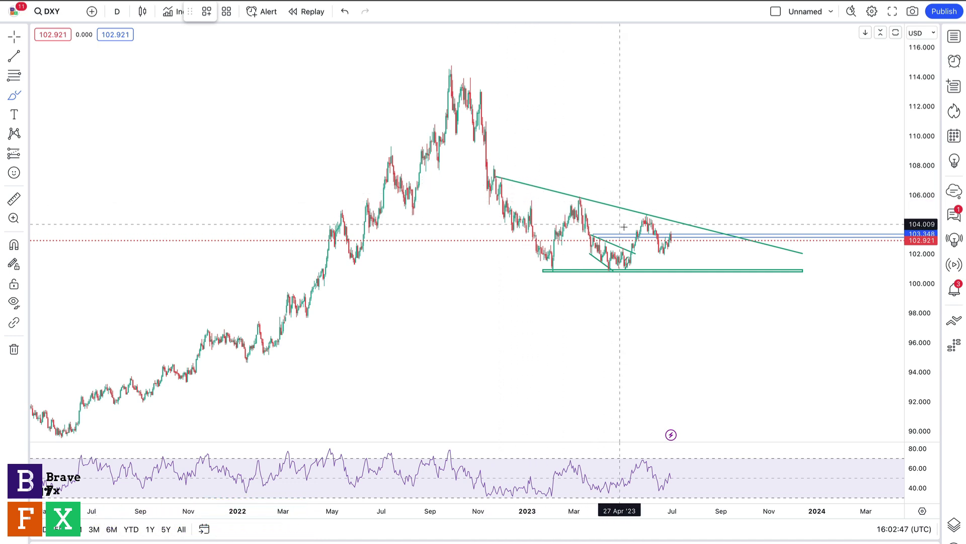
{"action": "mouse_move", "coordinate": [672, 241]}
{"action": "left_mouse_down"}
{"action": "mouse_move", "coordinate": [683, 223]}
{"action": "mouse_move", "coordinate": [701, 267]}
{"action": "mouse_move", "coordinate": [720, 229]}
{"action": "mouse_move", "coordinate": [733, 268]}
{"action": "mouse_move", "coordinate": [747, 244]}
{"action": "mouse_move", "coordinate": [762, 265]}
{"action": "mouse_move", "coordinate": [769, 246]}
{"action": "mouse_move", "coordinate": [774, 262]}
{"action": "mouse_move", "coordinate": [793, 194]}
{"action": "left_mouse_up"}
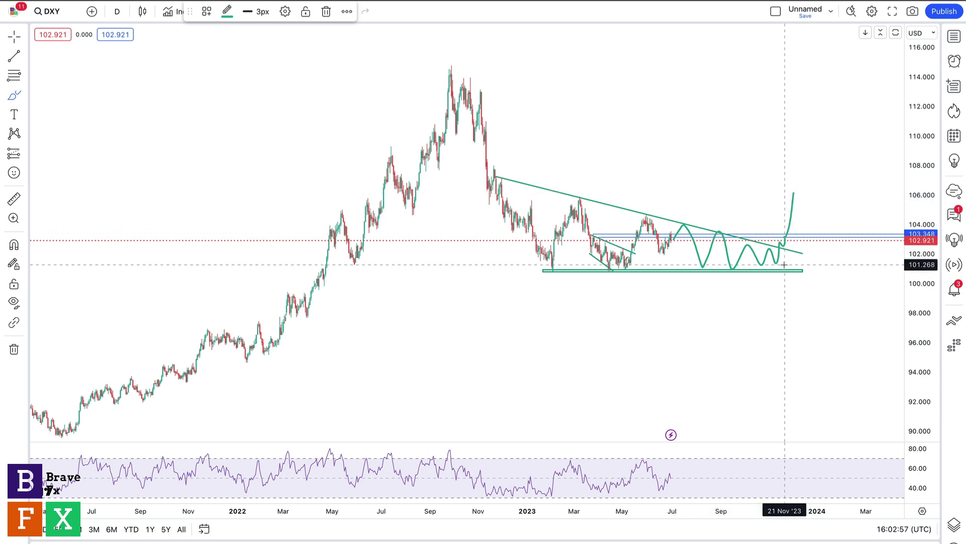
{"action": "left_click_drag", "start_coordinate": [785, 267], "coordinate": [790, 332]}
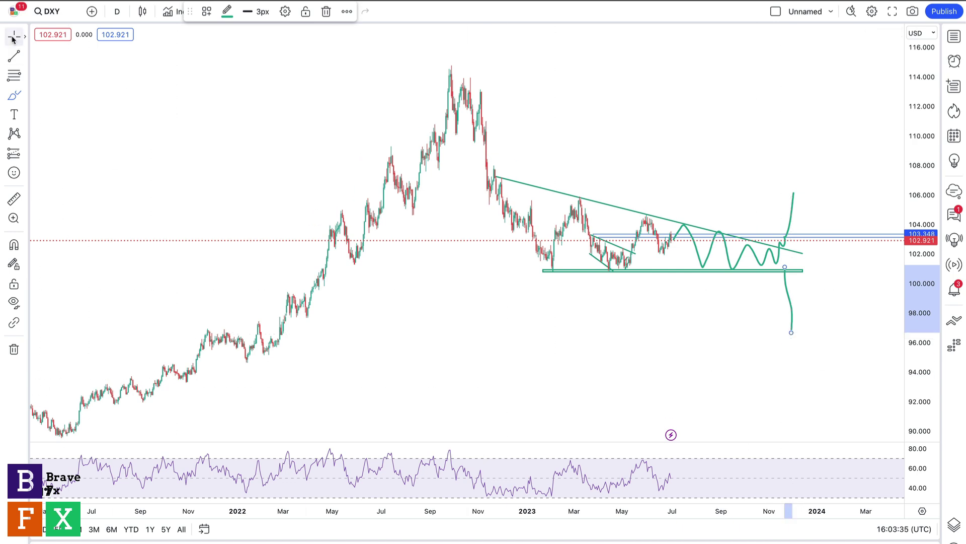
Step: Examine the longer-term DXY price history back to 2019 relative to the descending trend line and support zone
{"action": "left_click_drag", "start_coordinate": [217, 218], "coordinate": [328, 188]}
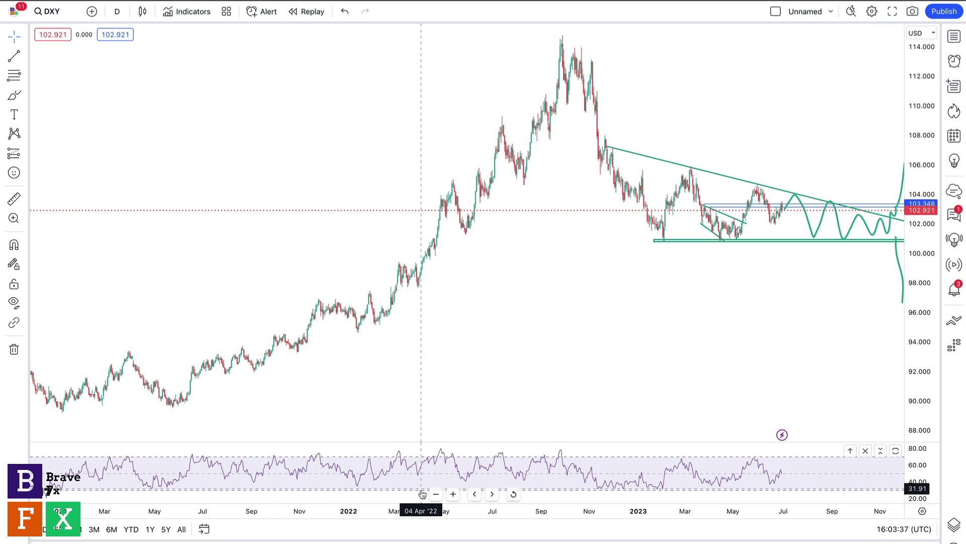
{"action": "scroll", "coordinate": [436, 494], "scroll_direction": "down", "scroll_amount": 5}
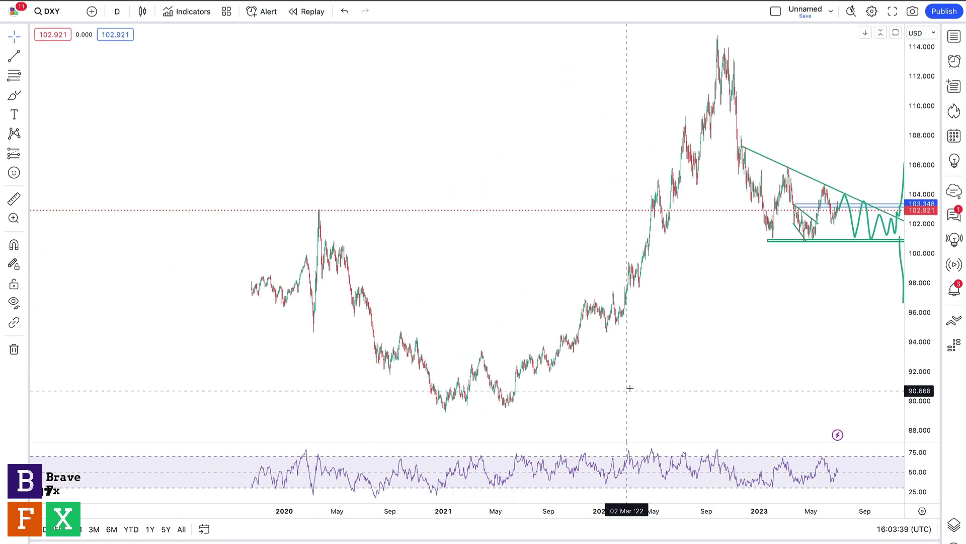
{"action": "left_click_drag", "start_coordinate": [630, 388], "coordinate": [510, 388]}
{"action": "left_click_drag", "start_coordinate": [911, 202], "coordinate": [911, 231]}
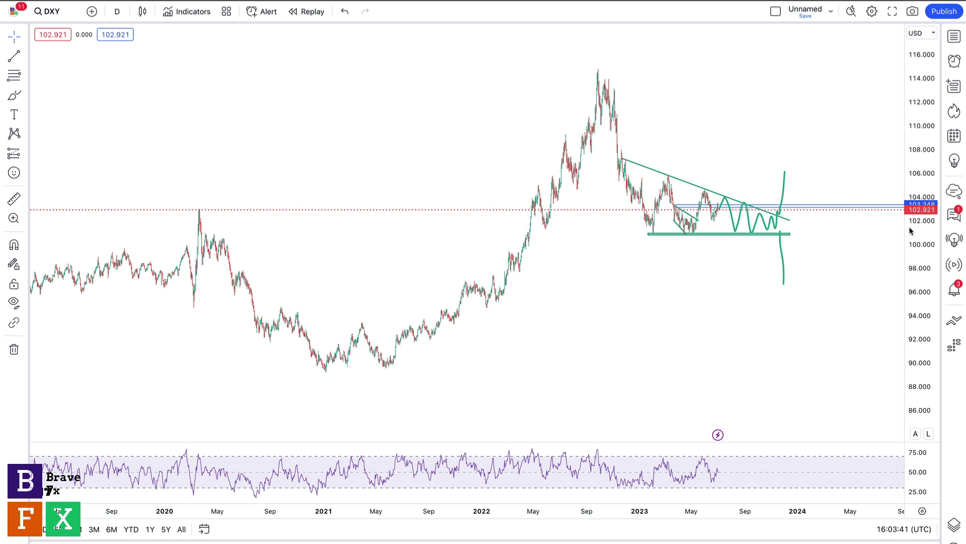